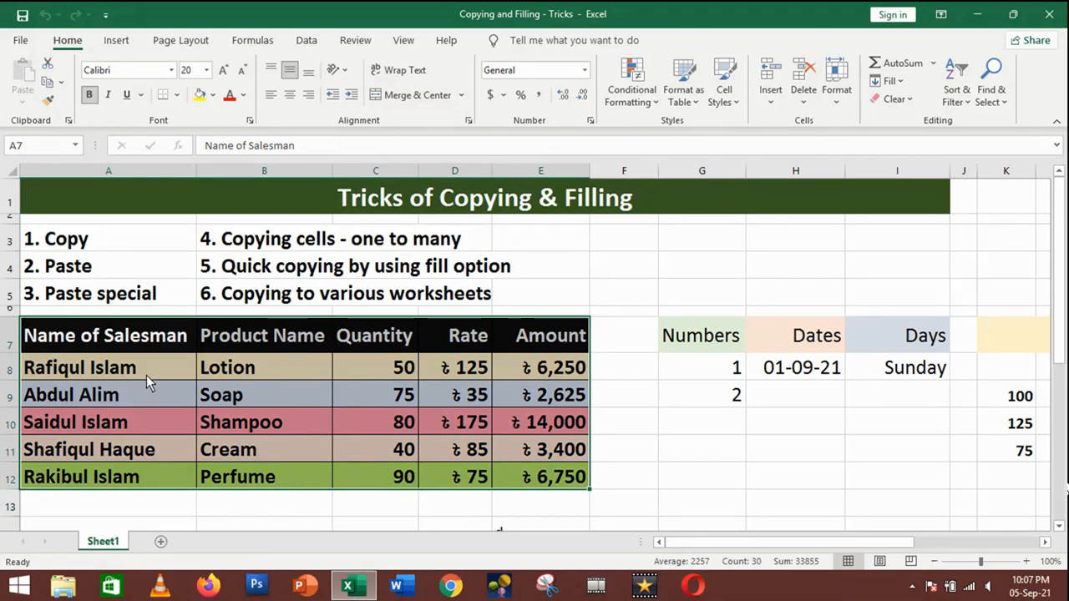
{"action": "key", "text": "ctrl+v"}
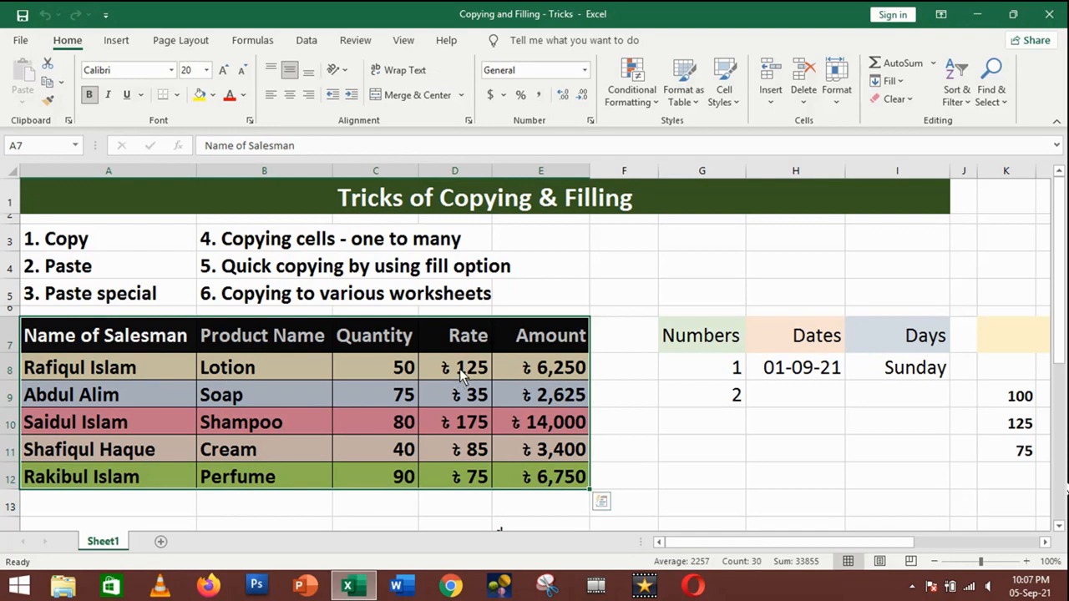
{"action": "left_click", "coordinate": [459, 368]}
{"action": "left_click_drag", "start_coordinate": [510, 376], "coordinate": [537, 475]}
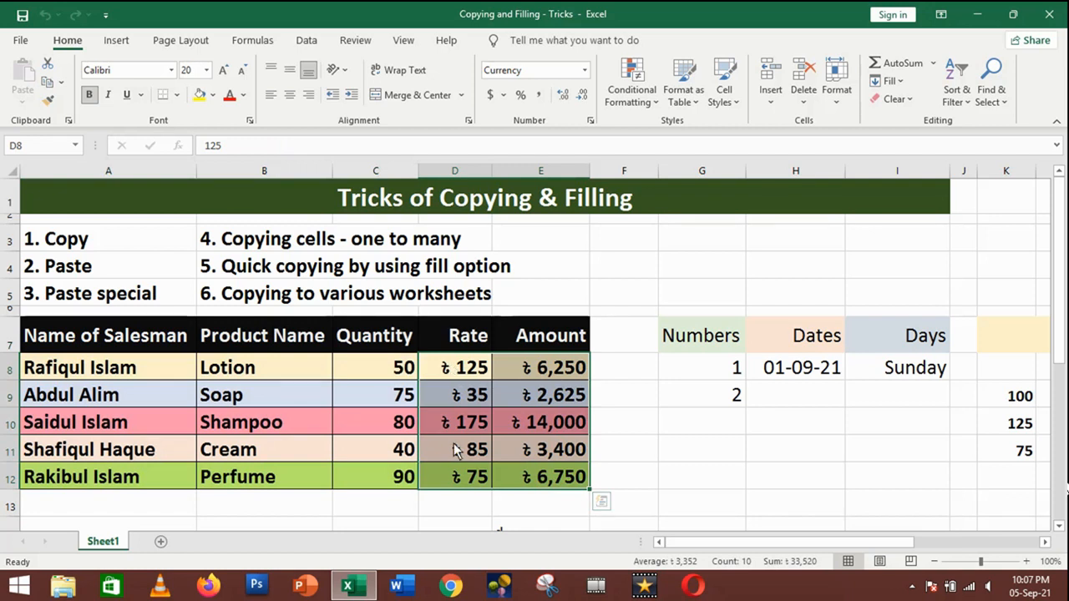
{"action": "key", "text": "Escape"}
{"action": "left_click", "coordinate": [39, 511]}
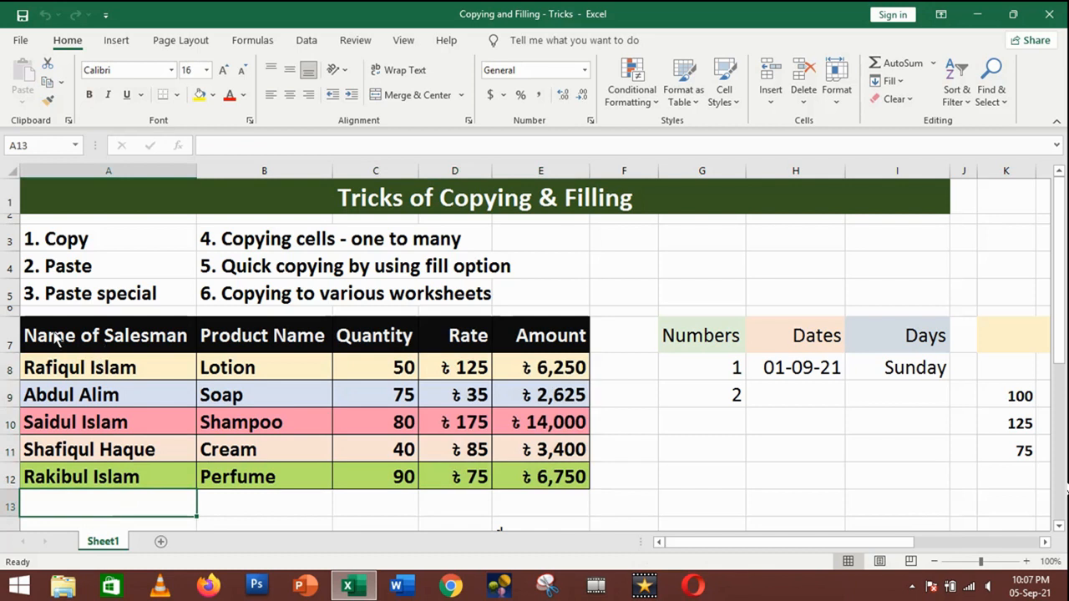
Step: Copy the sales table in A7:E12, including its header row
{"action": "left_click_drag", "start_coordinate": [57, 336], "coordinate": [528, 491]}
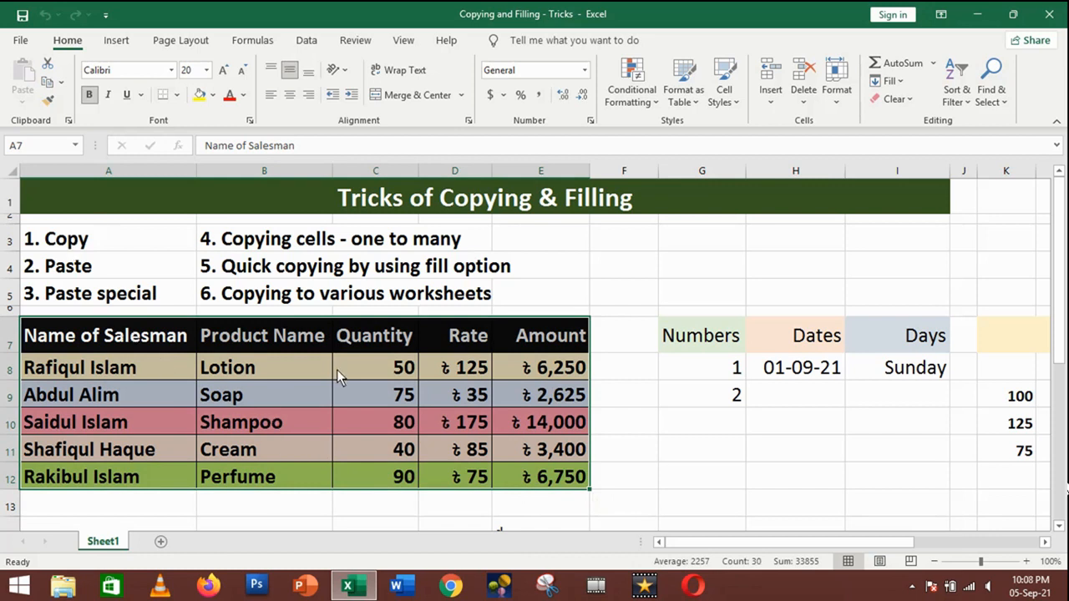
{"action": "right_click", "coordinate": [316, 408]}
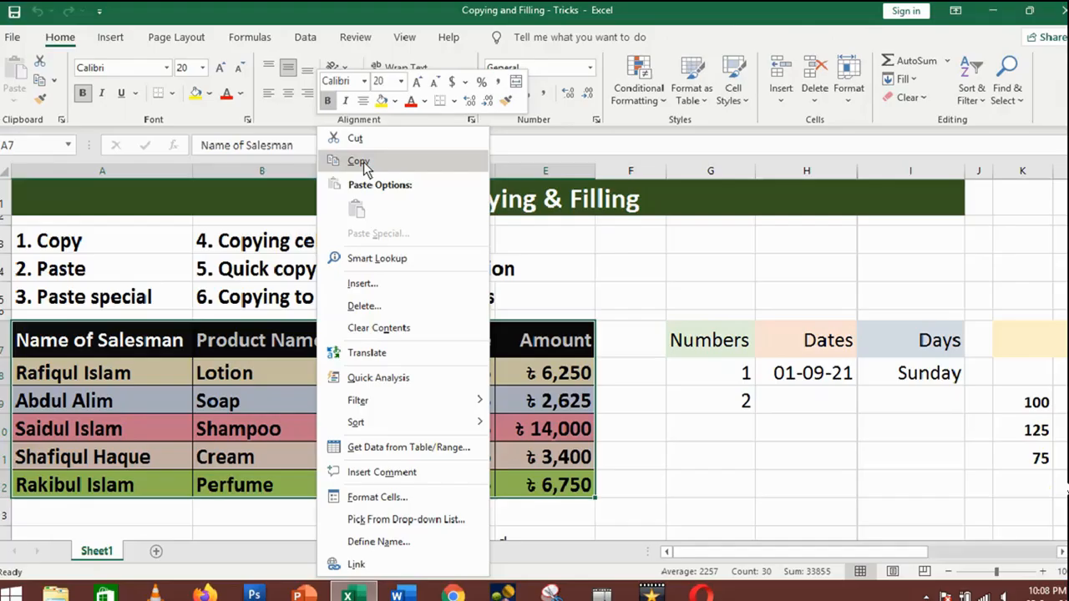
{"action": "left_click", "coordinate": [365, 164]}
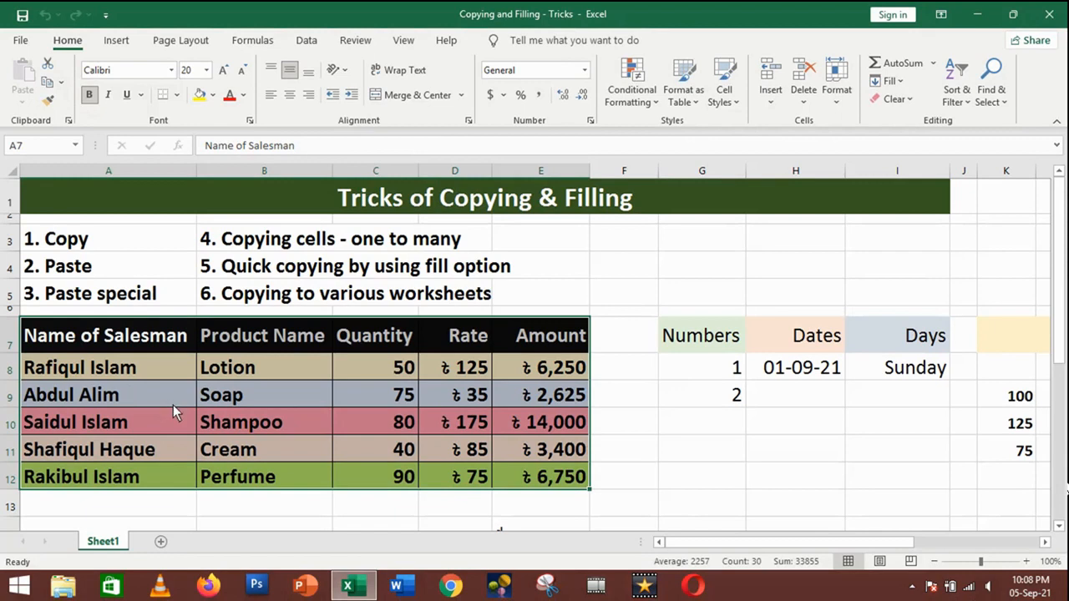
{"action": "key", "text": "ctrl+c"}
{"action": "key", "text": "ctrl+q"}
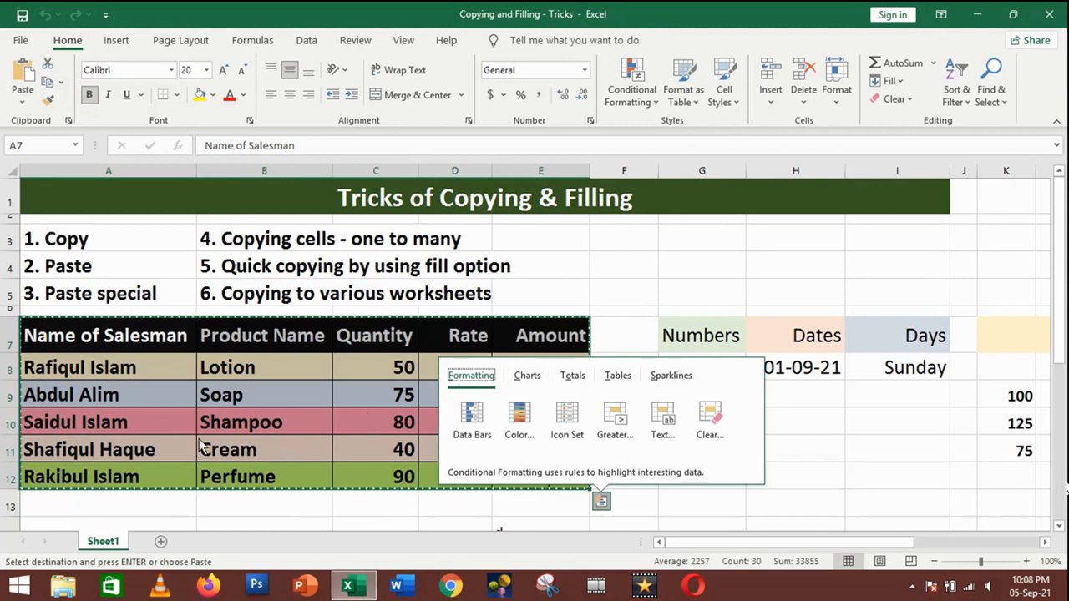
Step: Paste the copied sales table with its formatting at cell A14, below the original, and end copy mode
{"action": "left_click", "coordinate": [52, 523]}
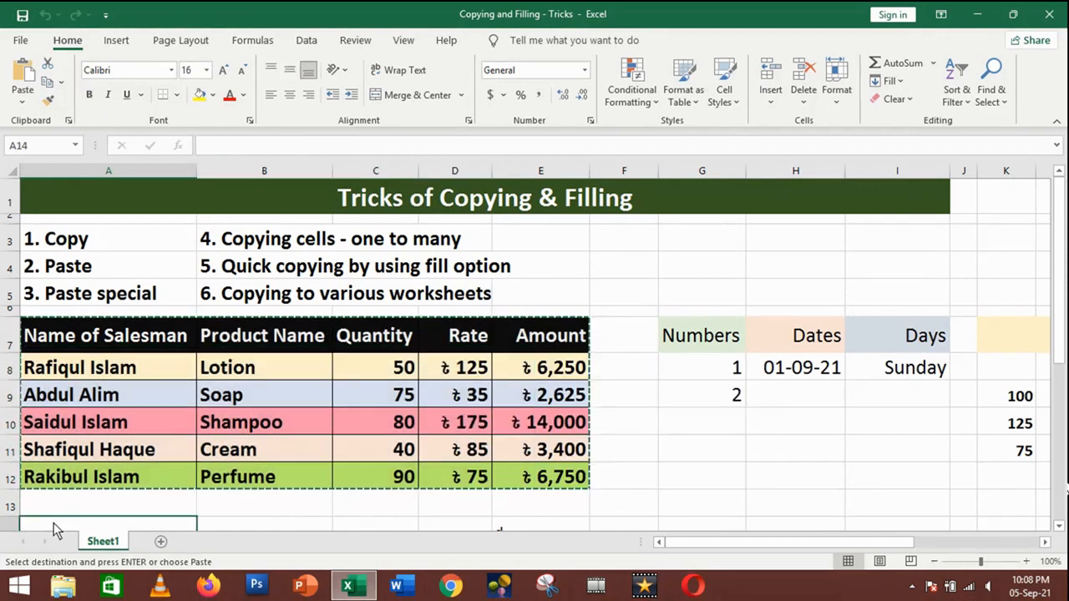
{"action": "scroll", "coordinate": [53, 522], "scroll_direction": "down", "scroll_amount": 3}
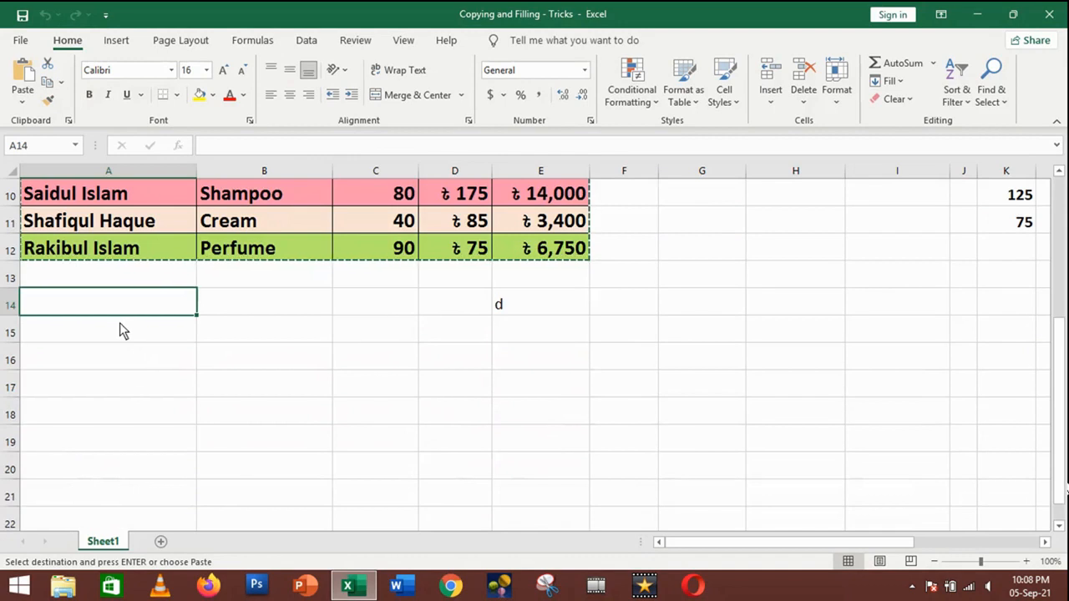
{"action": "right_click", "coordinate": [126, 316]}
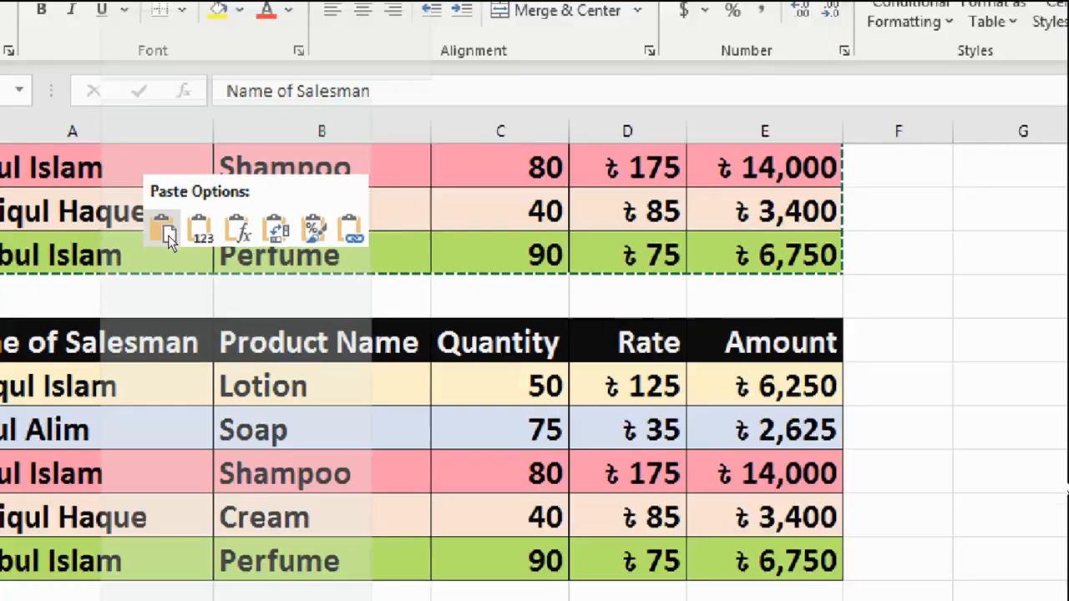
{"action": "key", "text": "Escape"}
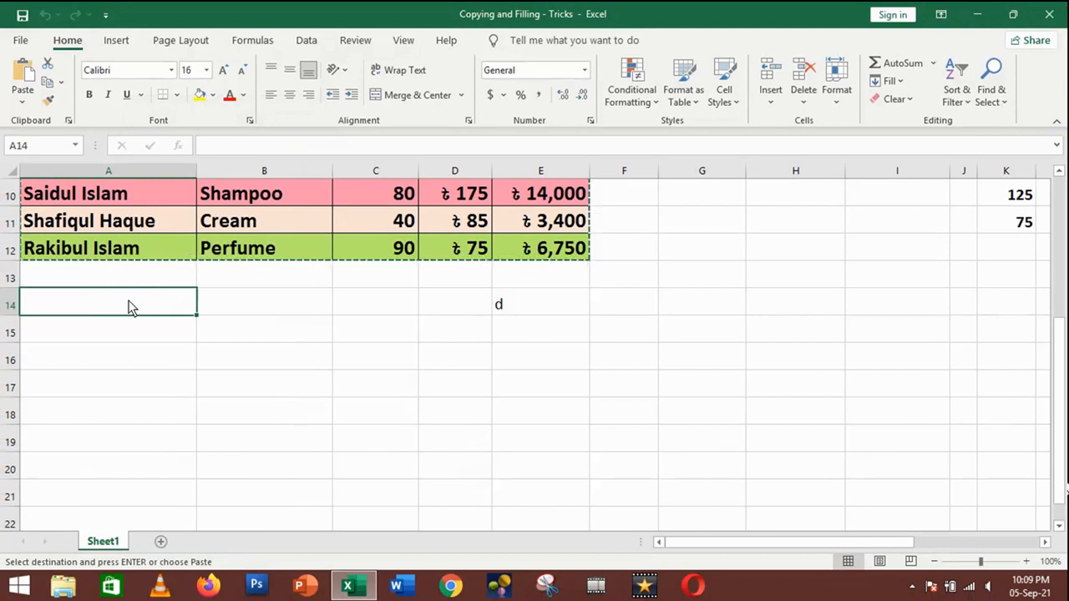
{"action": "key", "text": "ctrl+v"}
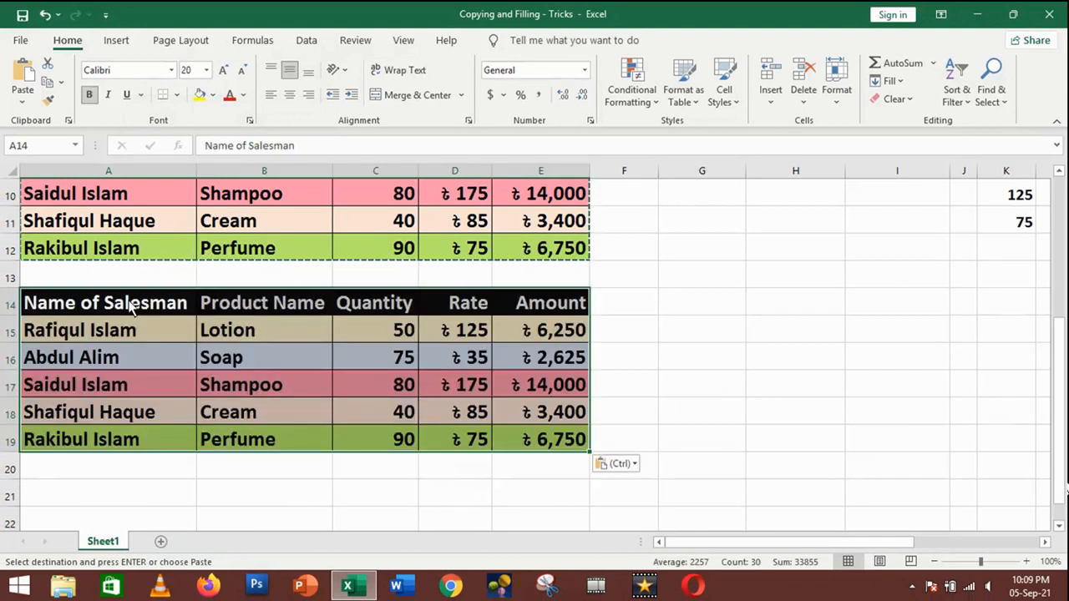
{"action": "left_click", "coordinate": [87, 308]}
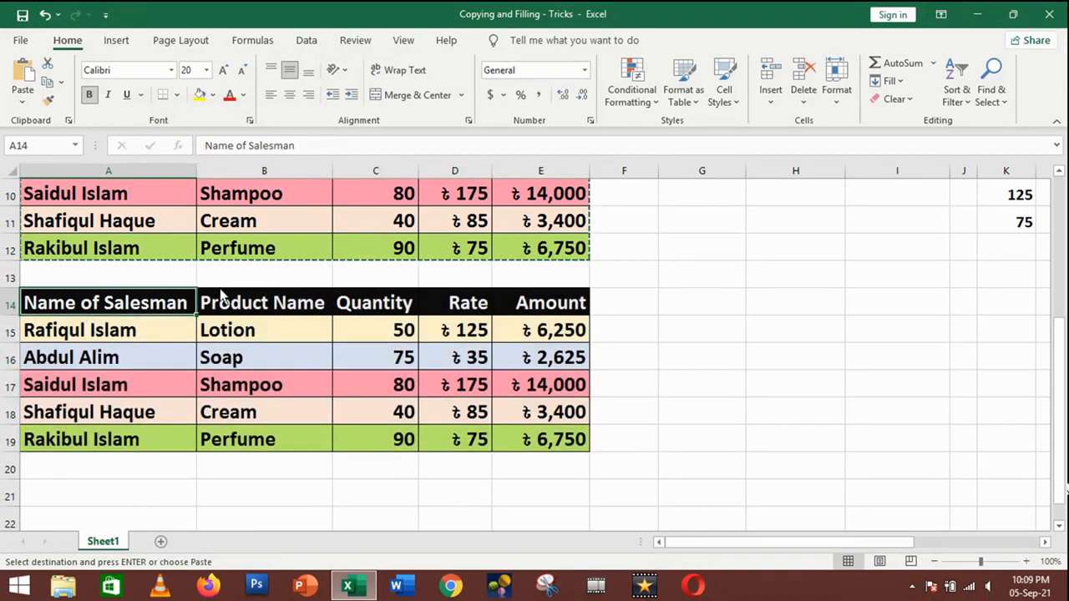
{"action": "scroll", "coordinate": [209, 300], "scroll_direction": "up", "scroll_amount": 2}
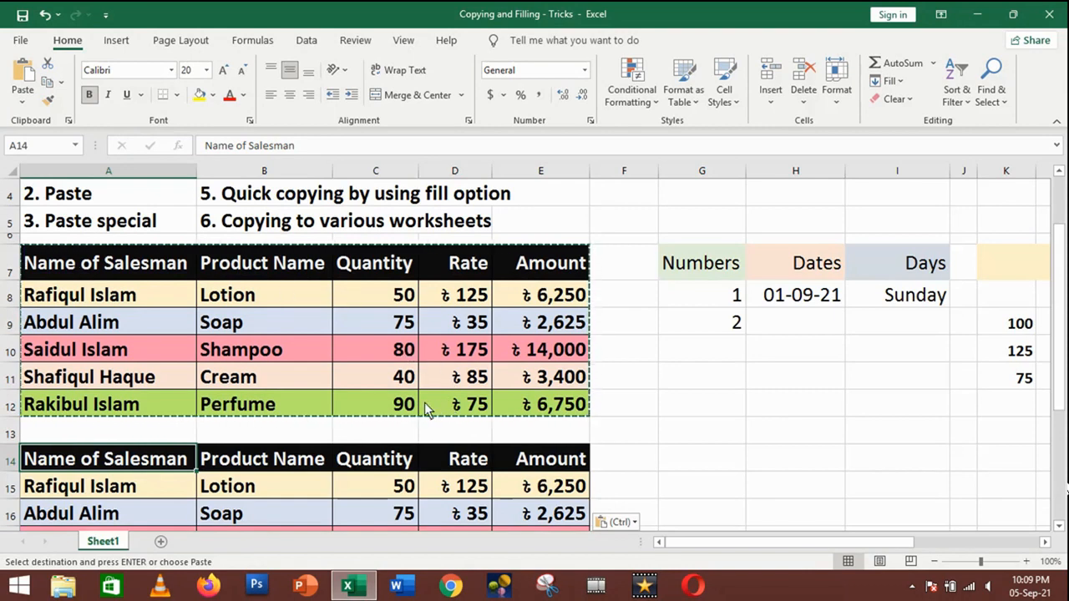
{"action": "scroll", "coordinate": [495, 411], "scroll_direction": "down", "scroll_amount": 1}
{"action": "scroll", "coordinate": [494, 412], "scroll_direction": "down", "scroll_amount": 1}
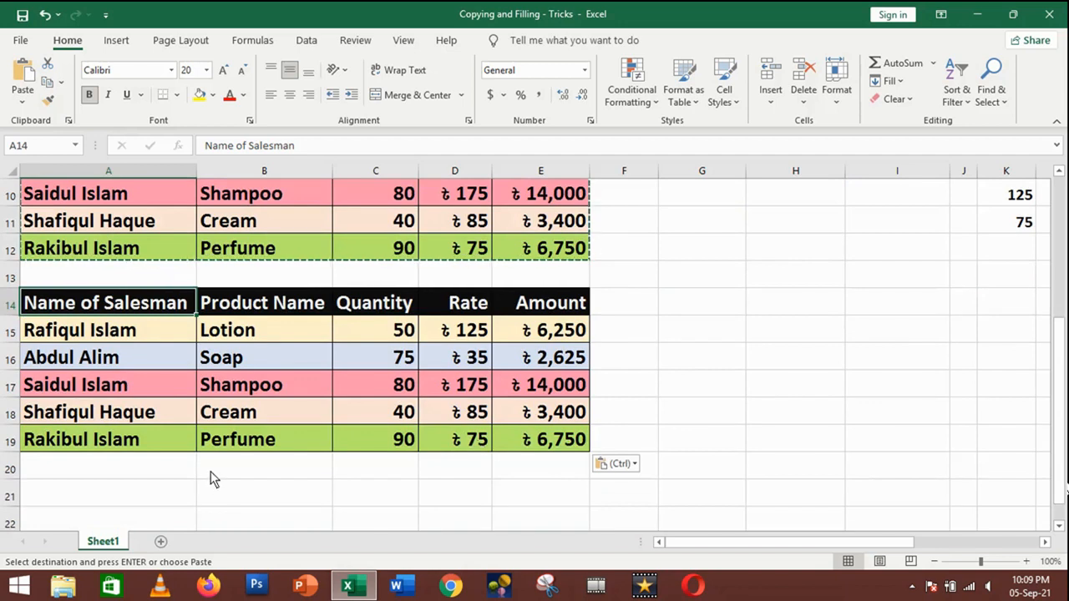
{"action": "left_click", "coordinate": [194, 493]}
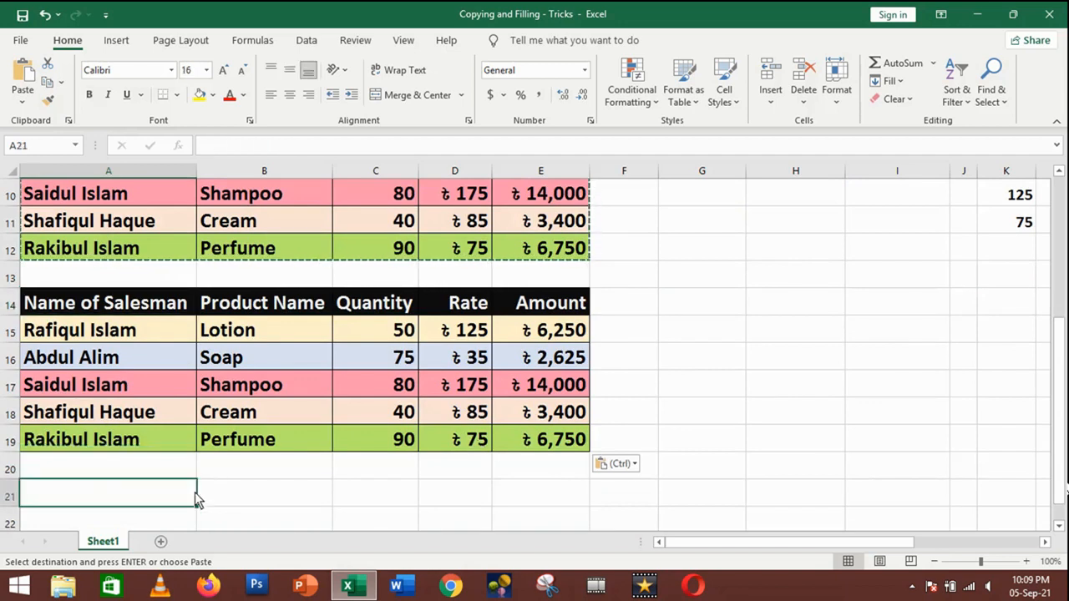
{"action": "key", "text": "Escape"}
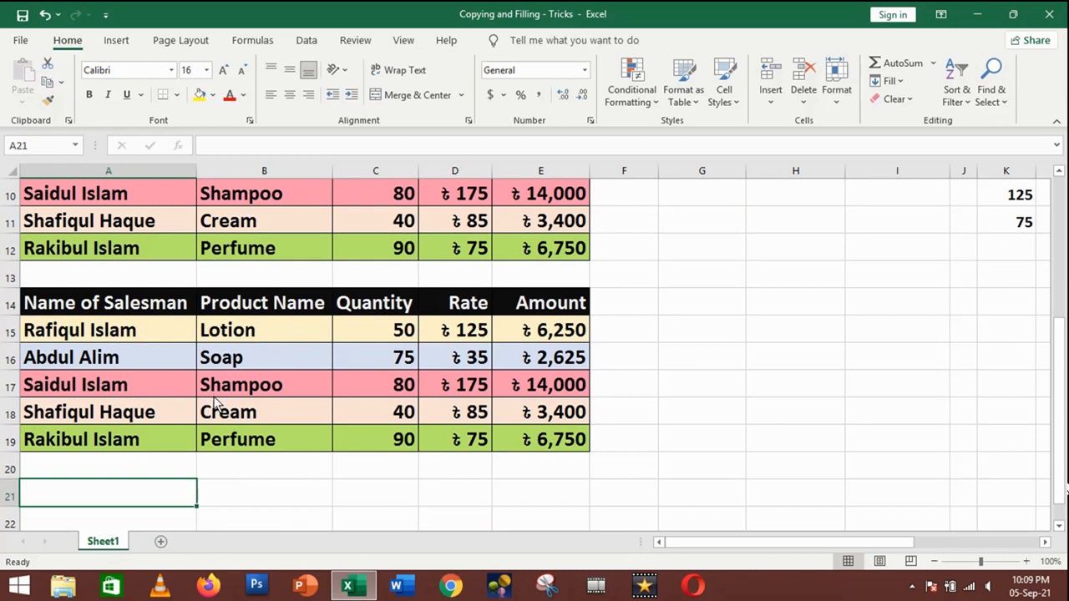
Step: Copy the original sales table A7:E12 again, from the header row through the Perfume row
{"action": "scroll", "coordinate": [215, 404], "scroll_direction": "up", "scroll_amount": 3}
{"action": "left_click", "coordinate": [59, 337]}
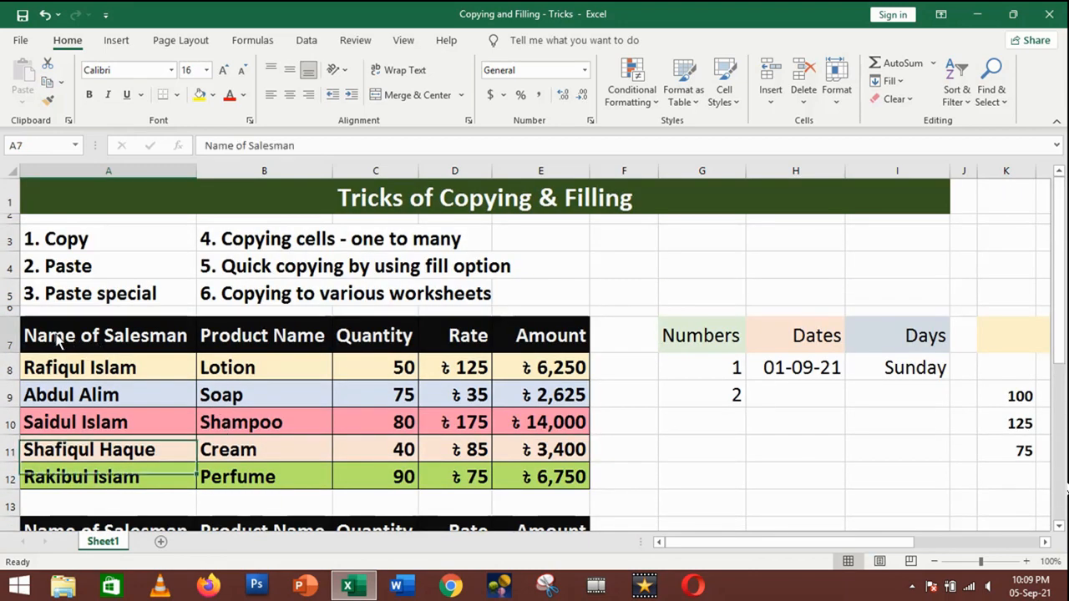
{"action": "left_click_drag", "start_coordinate": [58, 337], "coordinate": [521, 491]}
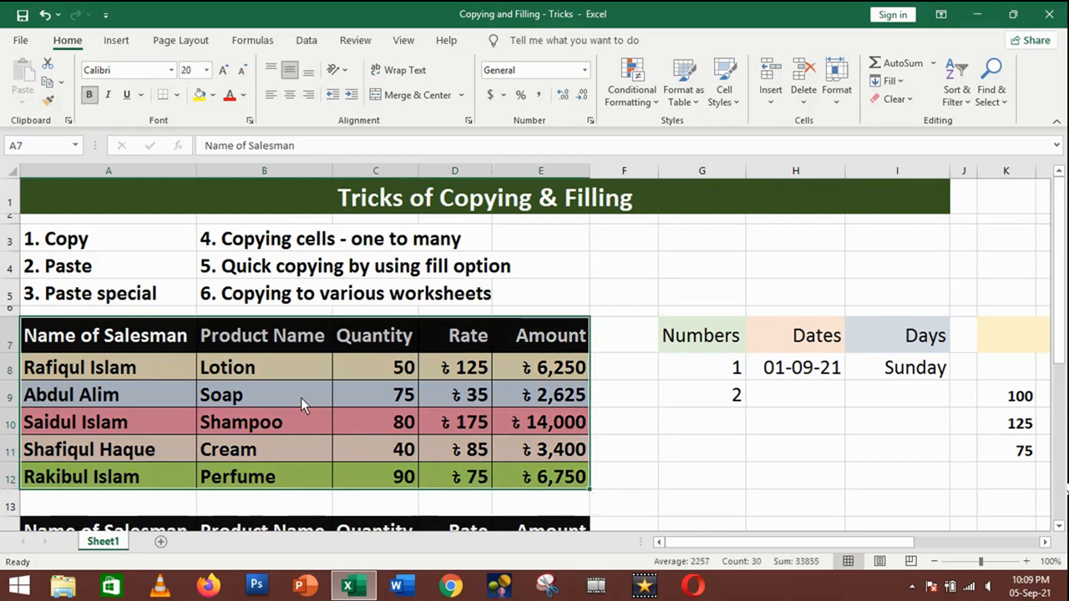
{"action": "right_click", "coordinate": [301, 404]}
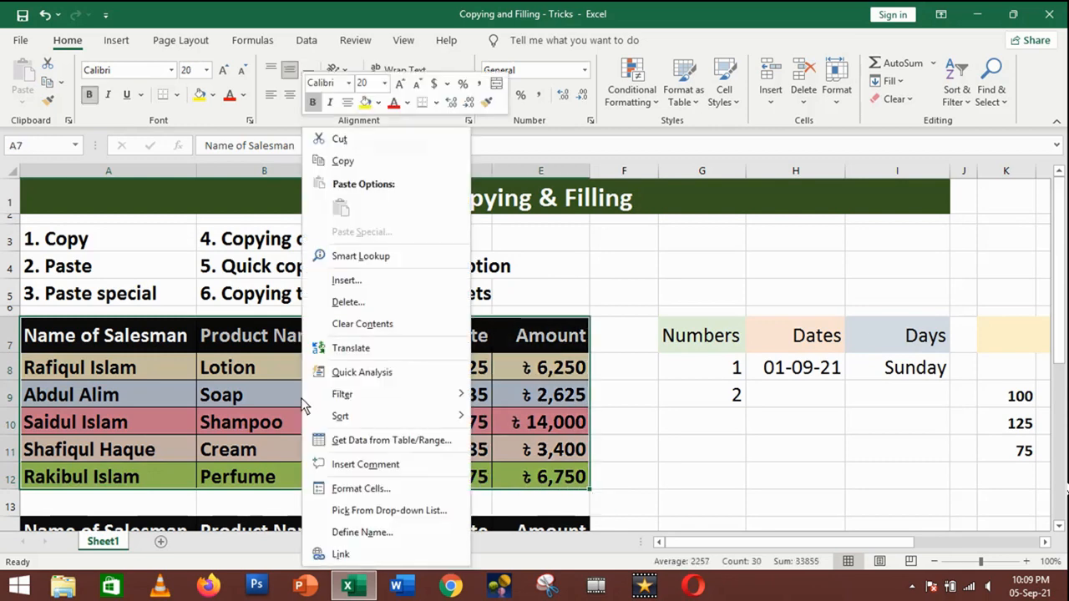
{"action": "left_click", "coordinate": [343, 162]}
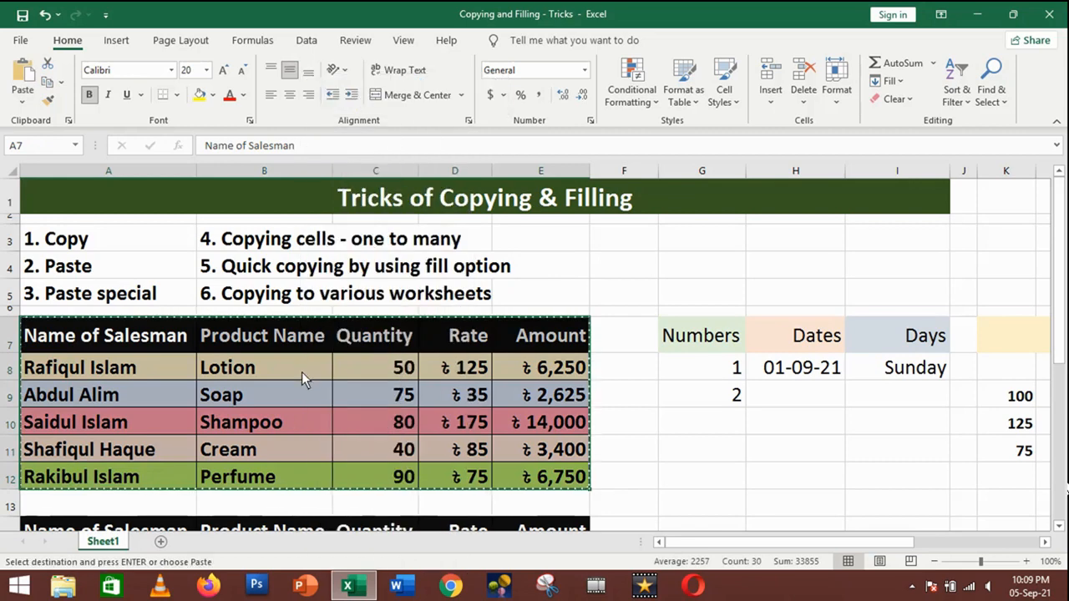
Step: Paste only the values of the copied table at cell A21 using Paste Special
{"action": "scroll", "coordinate": [299, 377], "scroll_direction": "down", "scroll_amount": 3}
{"action": "scroll", "coordinate": [302, 385], "scroll_direction": "down", "scroll_amount": 2}
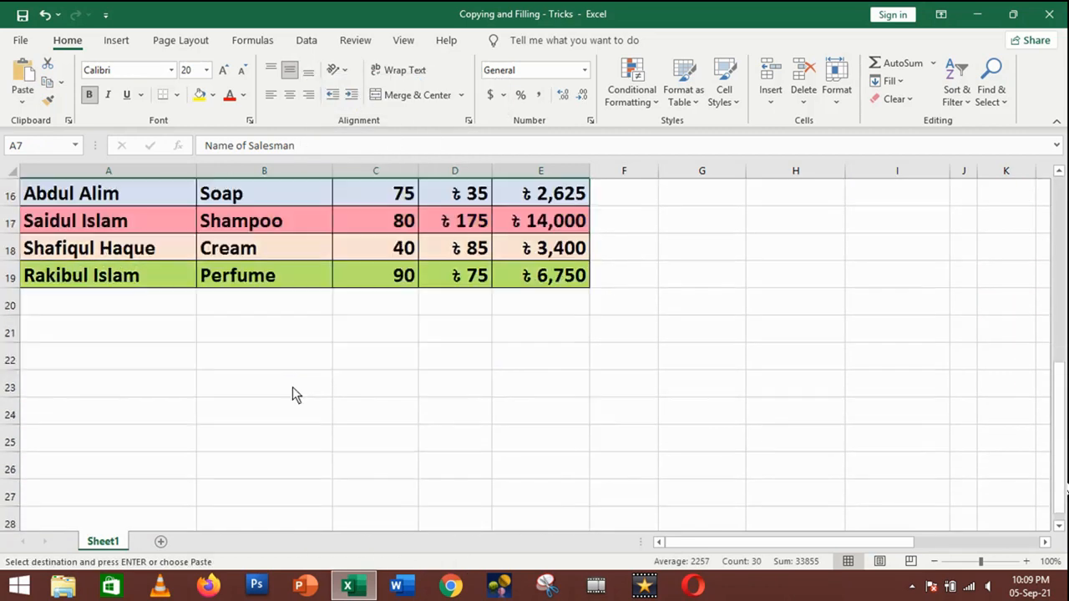
{"action": "left_click", "coordinate": [71, 338]}
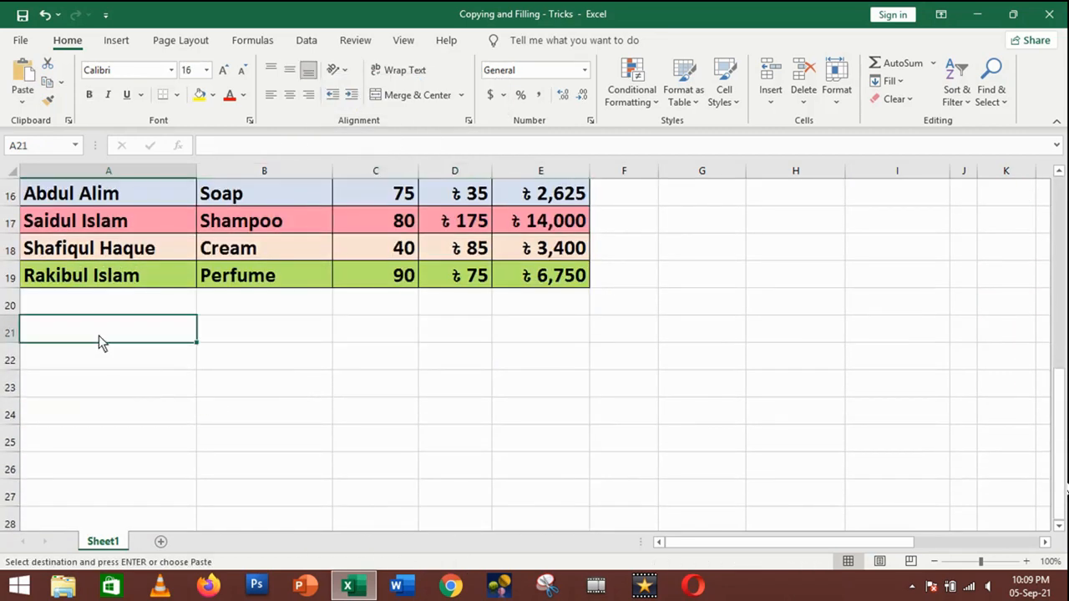
{"action": "right_click", "coordinate": [95, 335]}
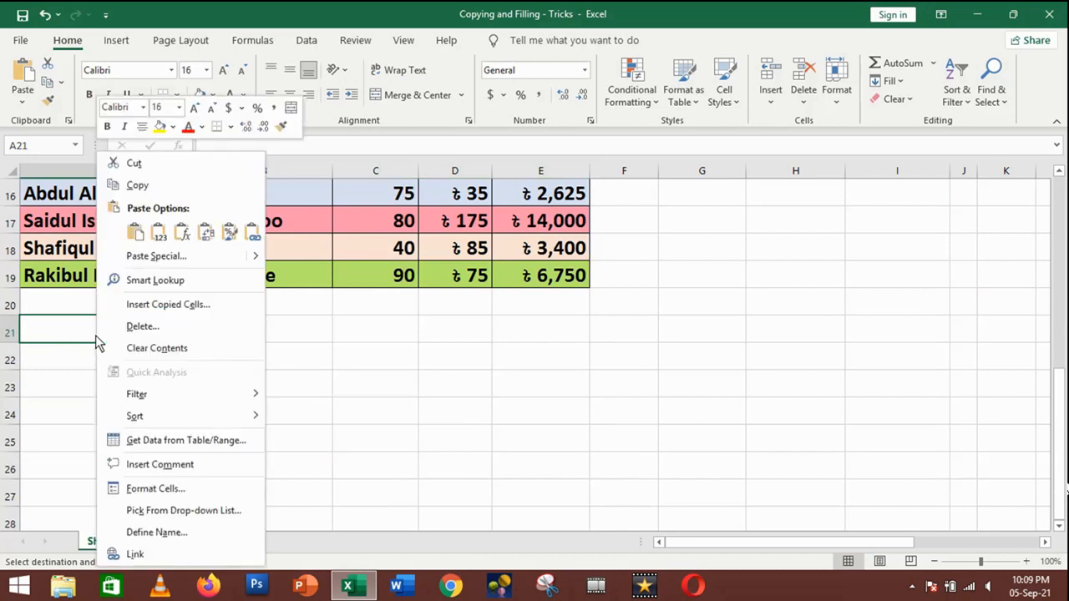
{"action": "left_click", "coordinate": [160, 256]}
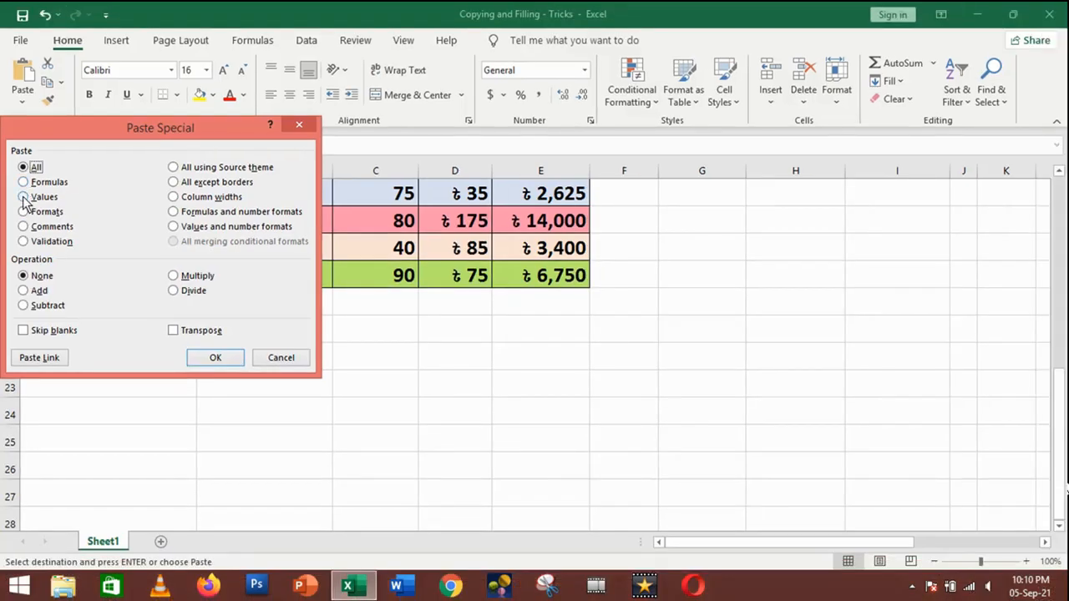
{"action": "left_click", "coordinate": [46, 192]}
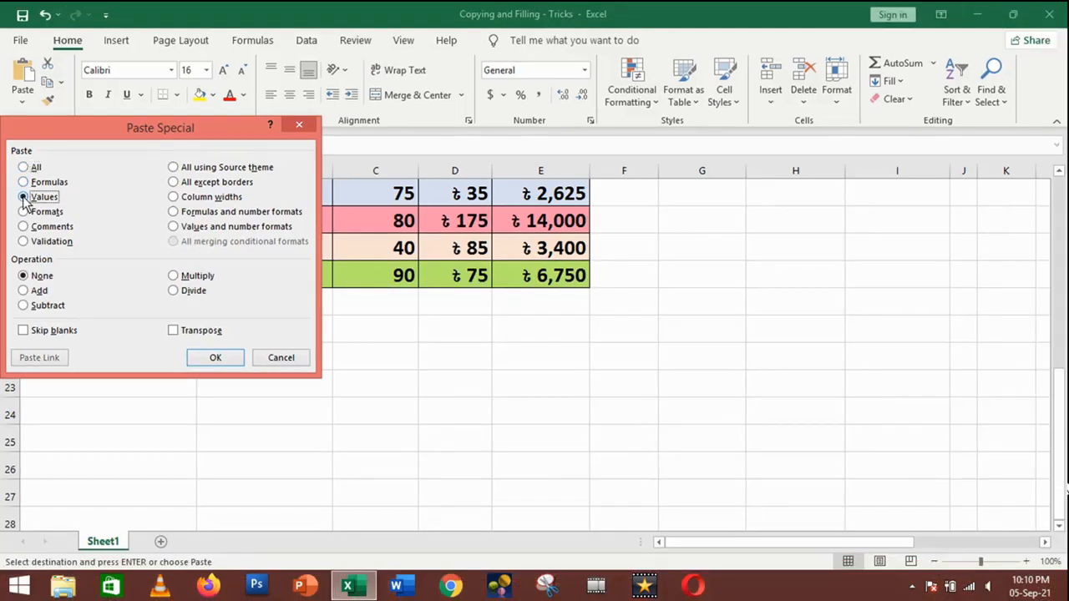
{"action": "left_click", "coordinate": [208, 360]}
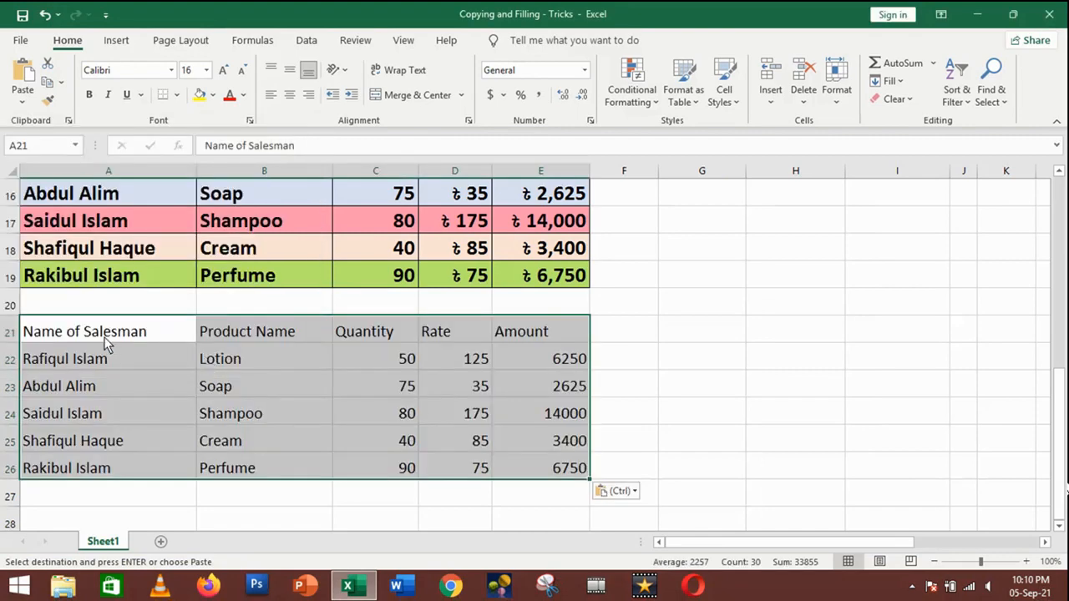
Step: Compare the values-only table starting at A21 with the formatted copy in A14:E19 and the original table
{"action": "left_click", "coordinate": [107, 341]}
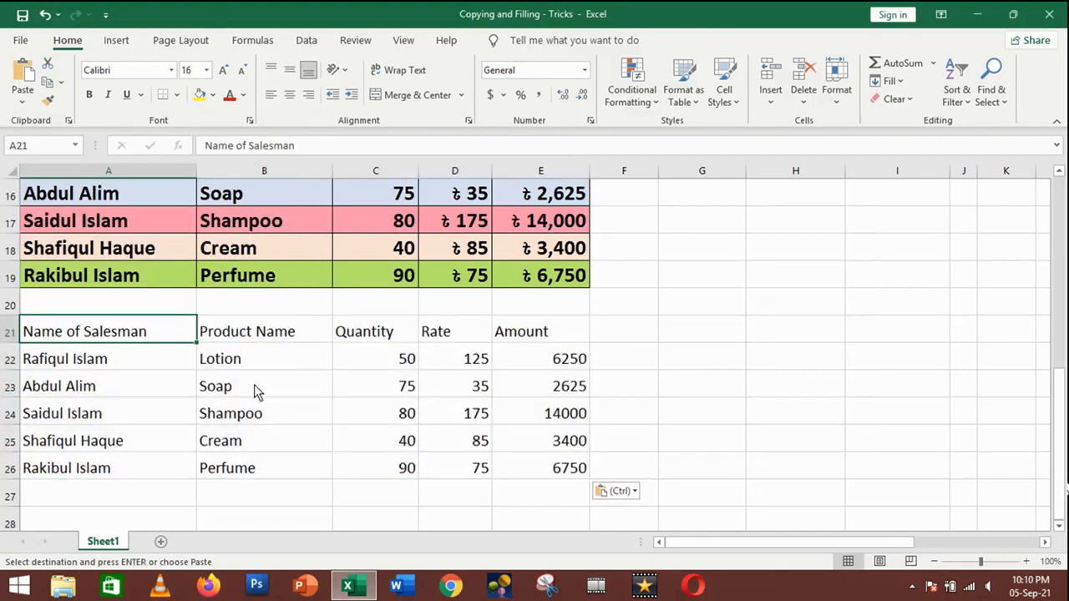
{"action": "scroll", "coordinate": [259, 383], "scroll_direction": "up", "scroll_amount": 1}
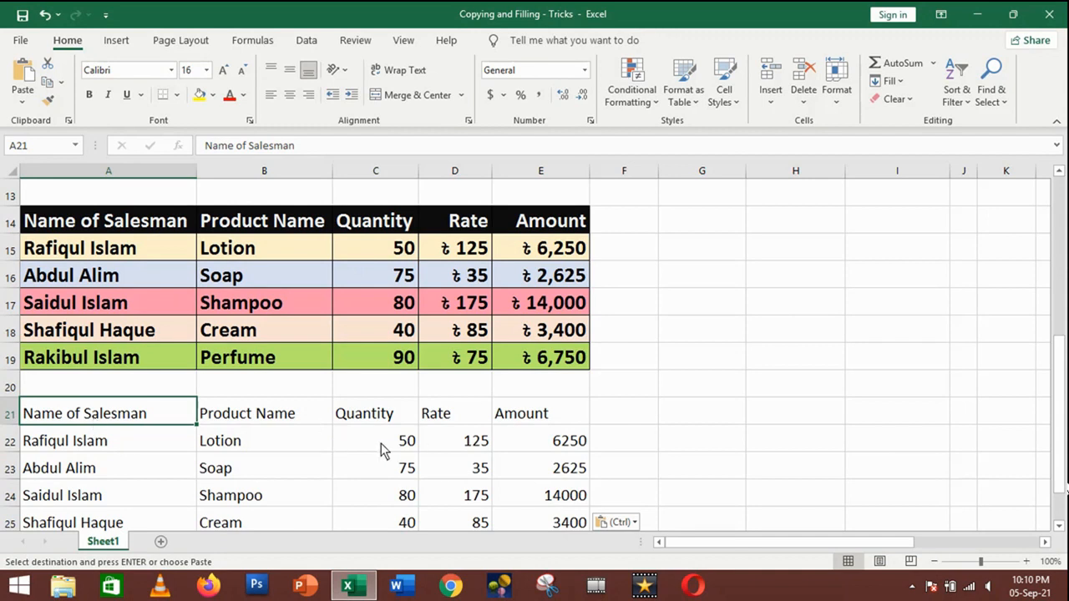
{"action": "left_click_drag", "start_coordinate": [384, 447], "coordinate": [552, 532]}
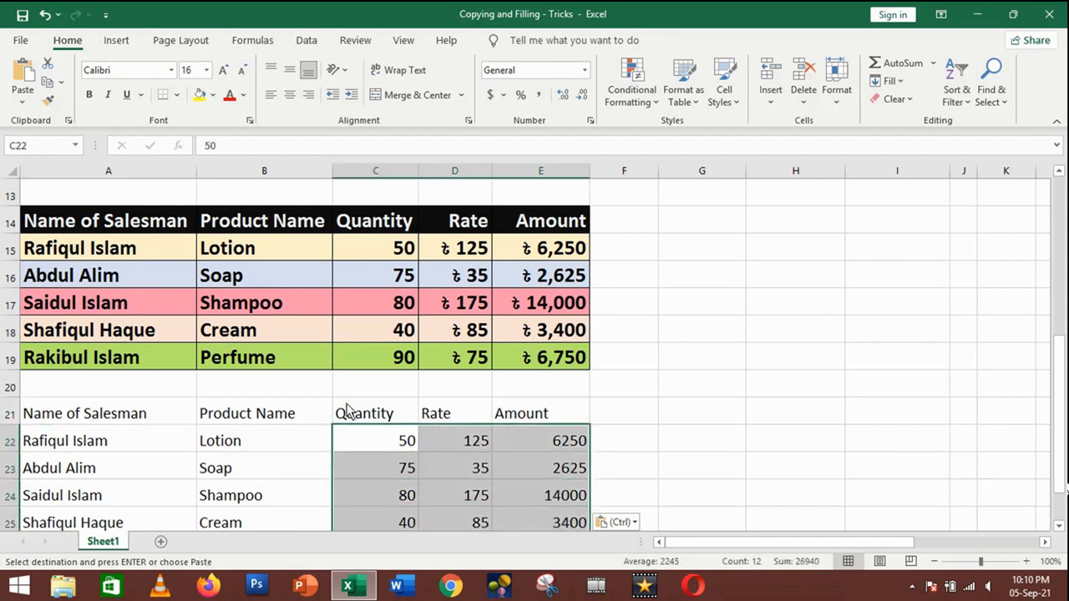
{"action": "left_click", "coordinate": [115, 409]}
{"action": "scroll", "coordinate": [316, 426], "scroll_direction": "up", "scroll_amount": 1}
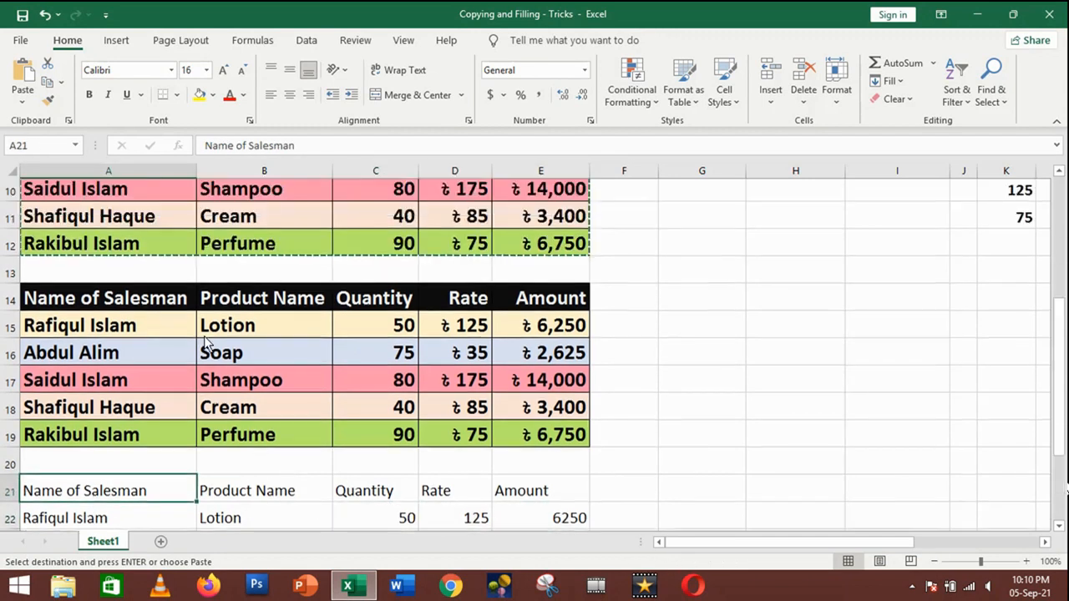
{"action": "left_click", "coordinate": [48, 311]}
{"action": "left_click_drag", "start_coordinate": [48, 312], "coordinate": [492, 436]}
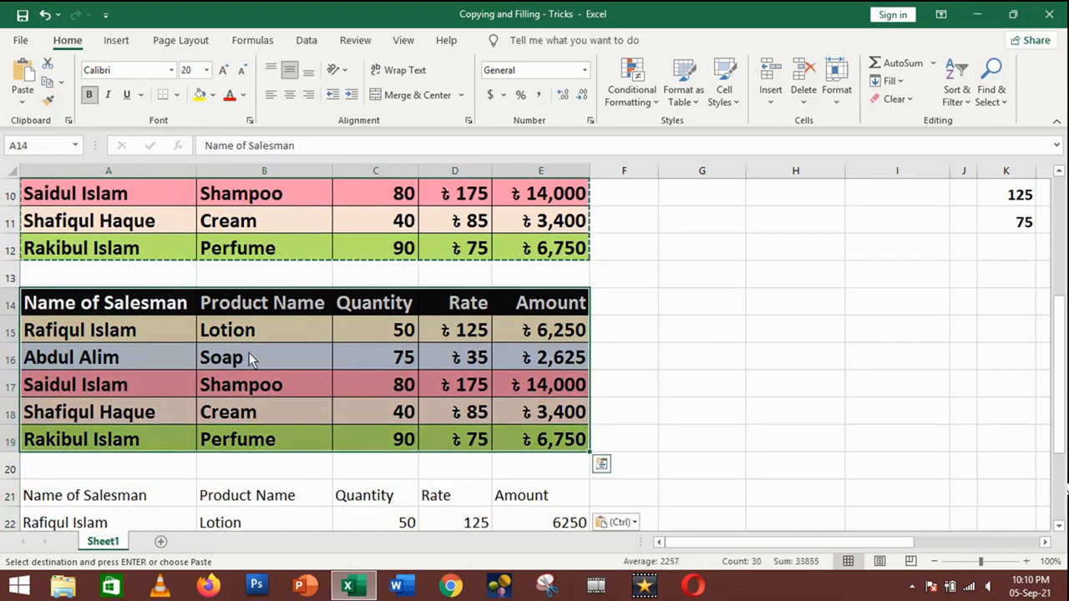
{"action": "scroll", "coordinate": [248, 348], "scroll_direction": "up", "scroll_amount": 3}
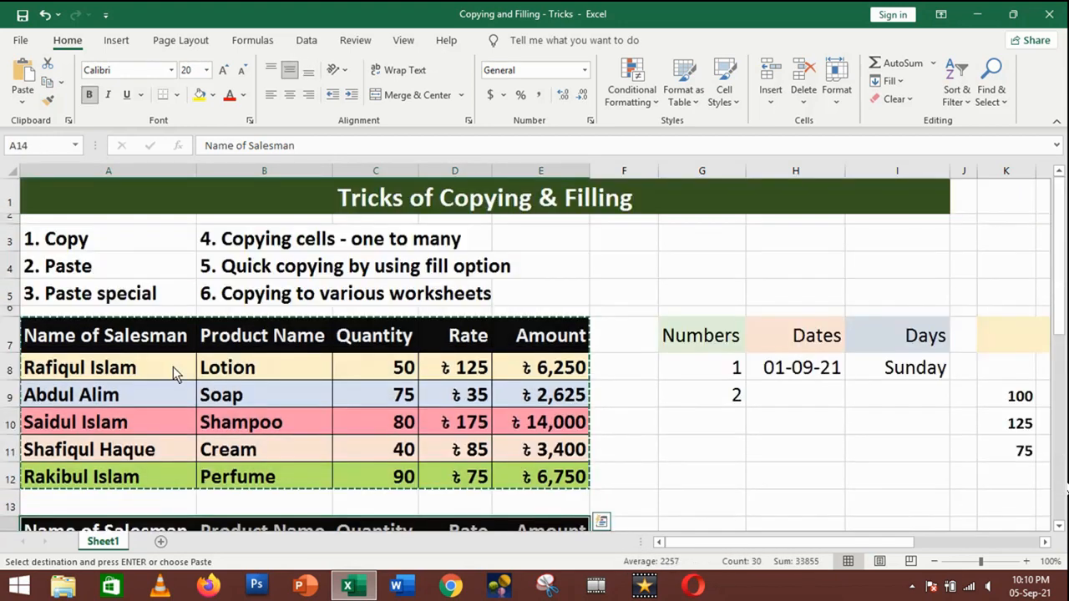
Step: Copy the original sales table A7:E12 once more, including its header row
{"action": "left_click", "coordinate": [49, 343]}
{"action": "left_click_drag", "start_coordinate": [50, 347], "coordinate": [527, 489]}
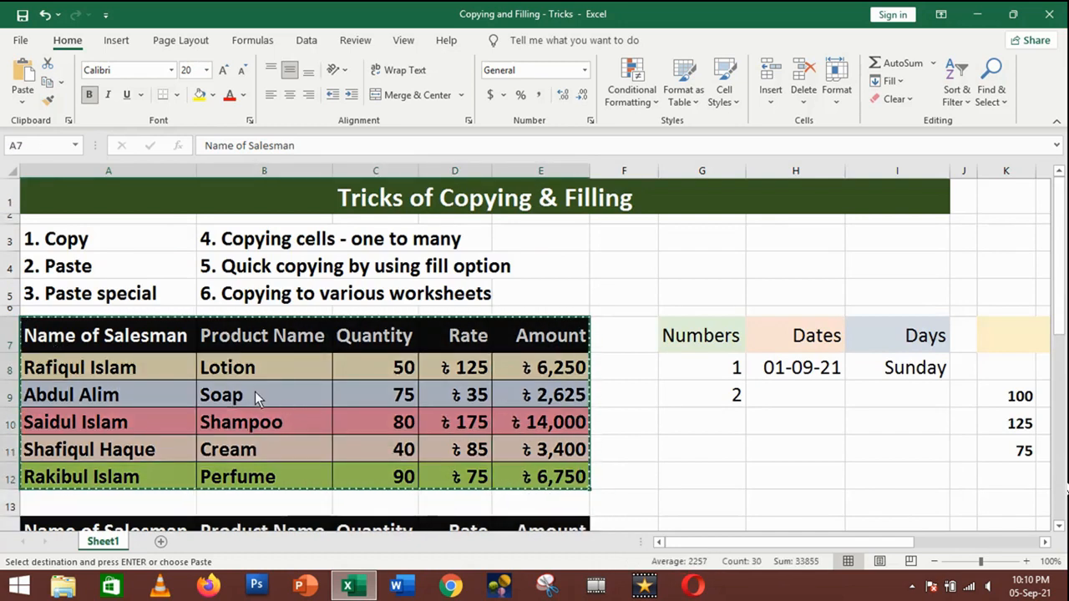
{"action": "right_click", "coordinate": [255, 392]}
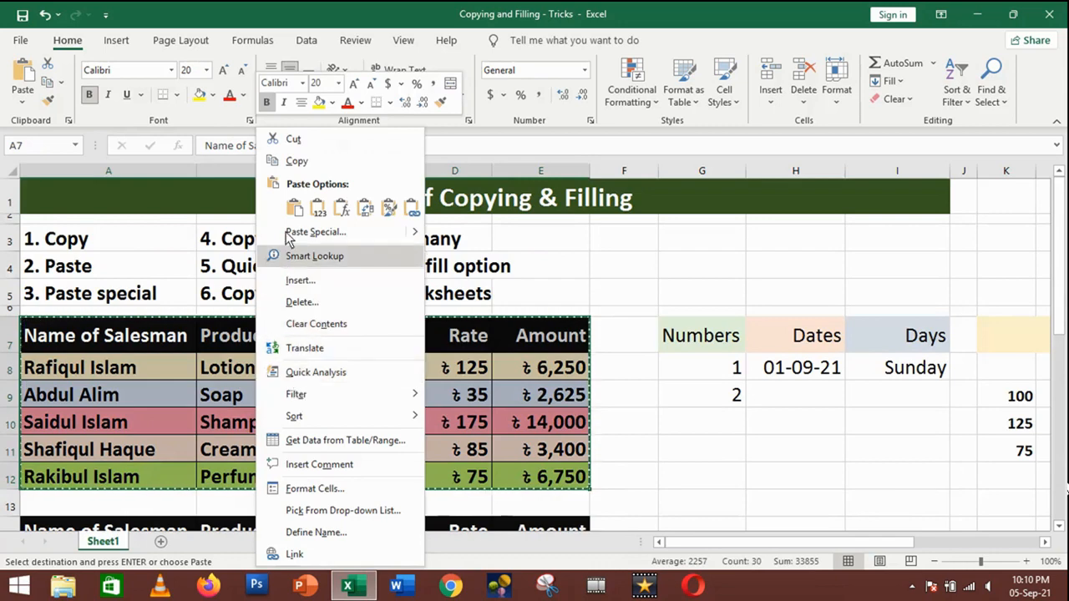
{"action": "left_click", "coordinate": [297, 161]}
Step: Paste only the formats of the copied sales table at cell A28 using Paste Special
{"action": "scroll", "coordinate": [215, 396], "scroll_direction": "down", "scroll_amount": 7}
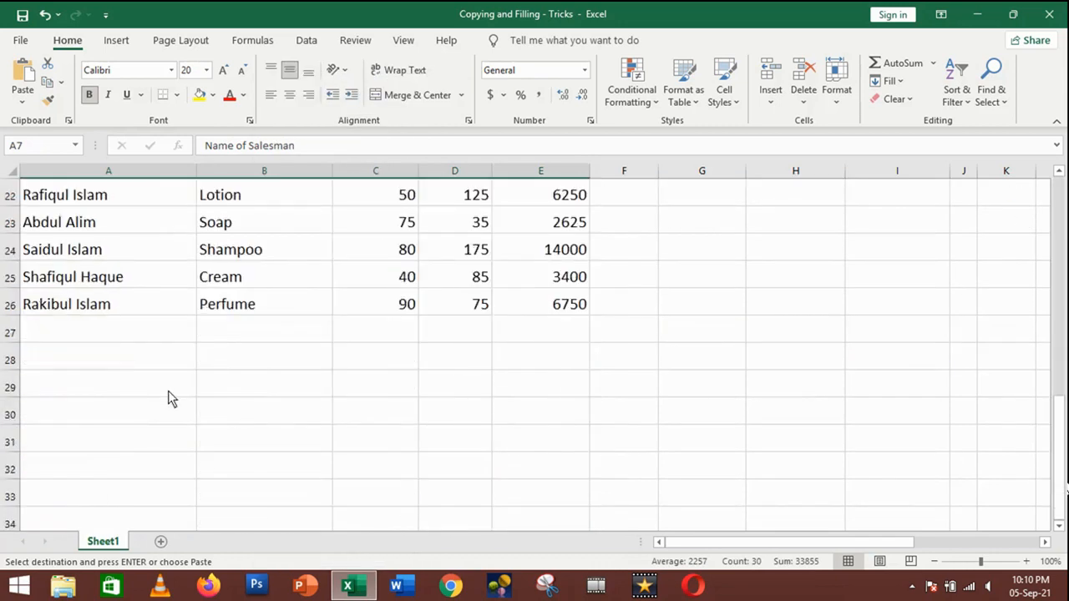
{"action": "left_click", "coordinate": [66, 361]}
{"action": "right_click", "coordinate": [65, 361]}
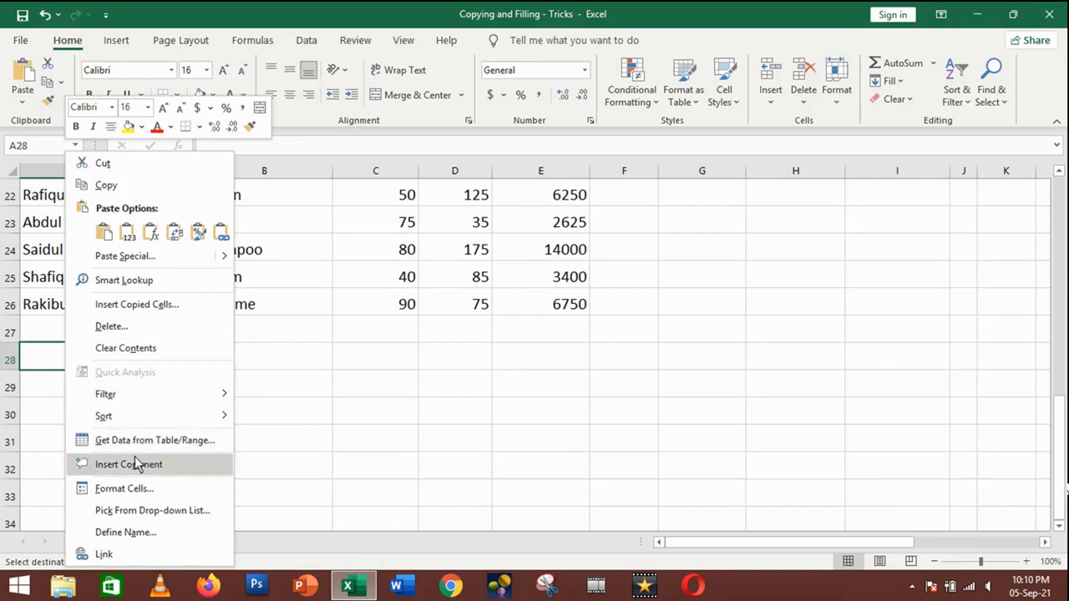
{"action": "left_click", "coordinate": [139, 256]}
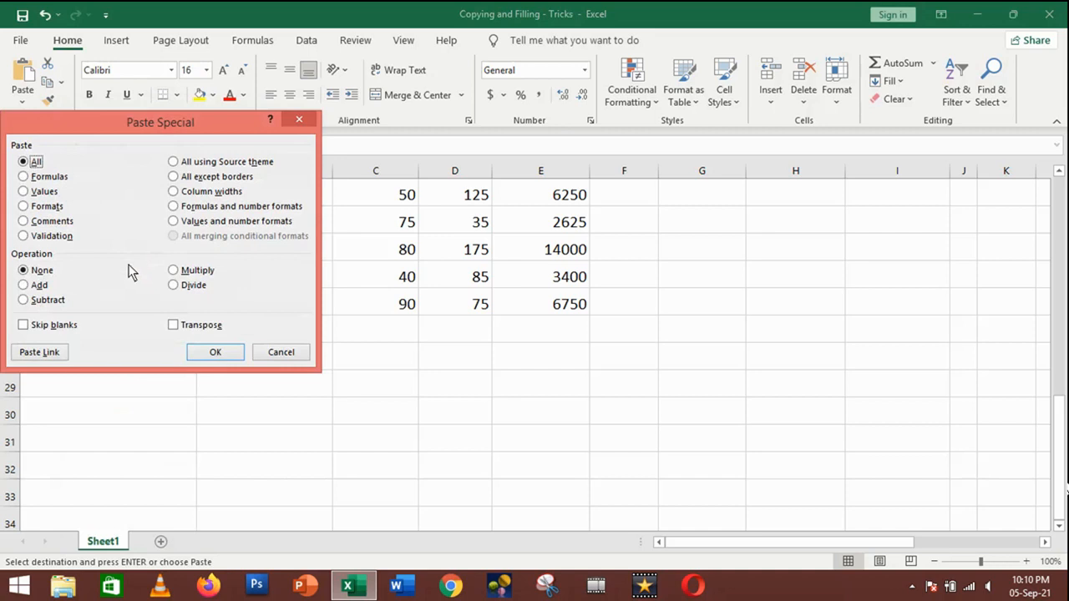
{"action": "left_click", "coordinate": [24, 206]}
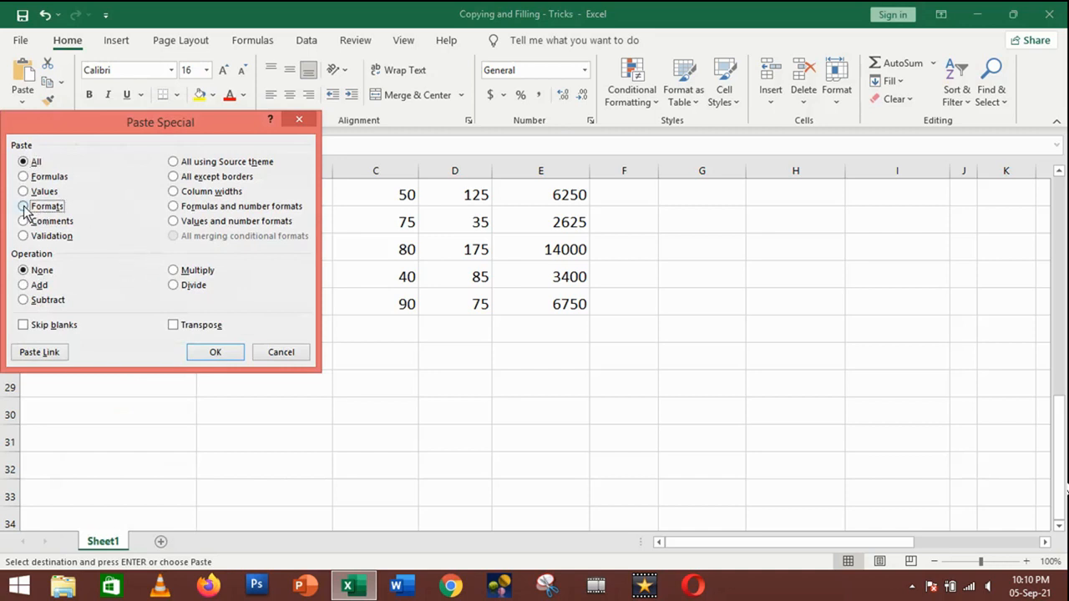
{"action": "left_click", "coordinate": [215, 355]}
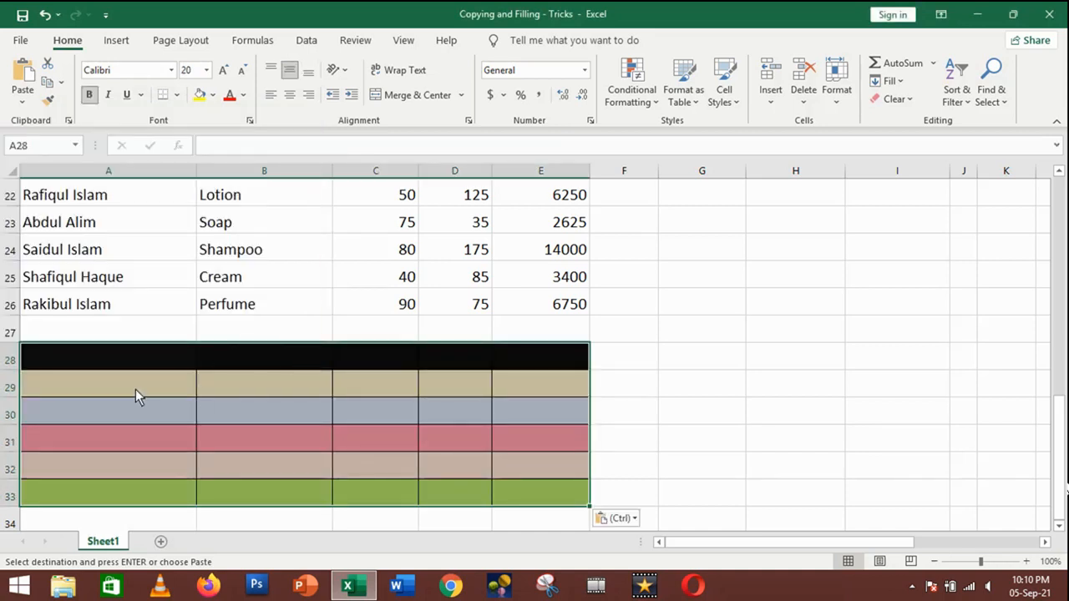
Step: Test the pasted formats by entering 100 in E29 and 1000 in E30, and compare them with the Amount values in the tables above
{"action": "left_click", "coordinate": [142, 390]}
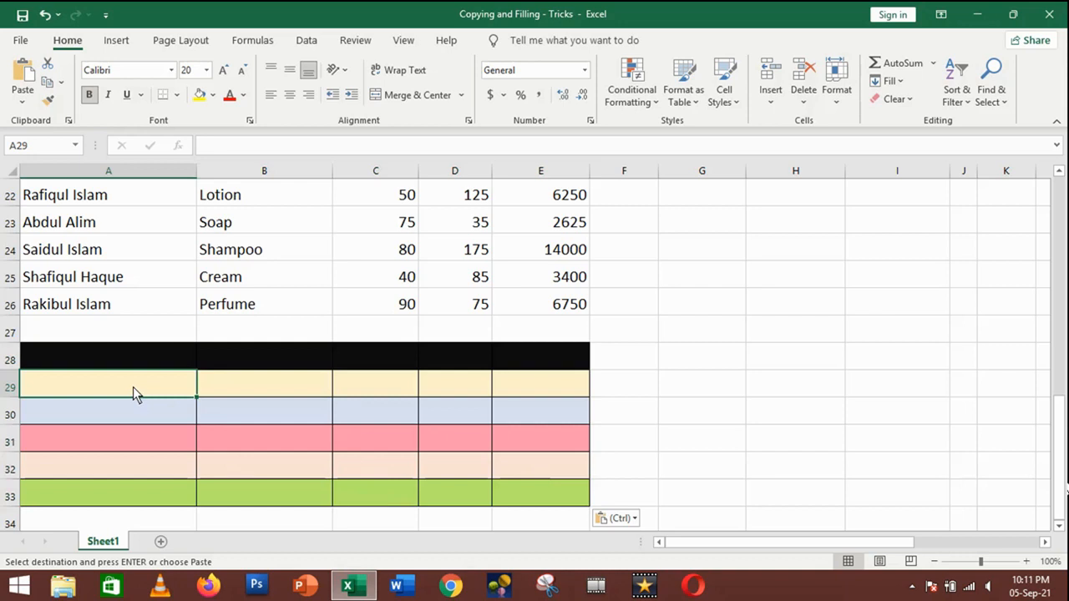
{"action": "left_click", "coordinate": [532, 387]}
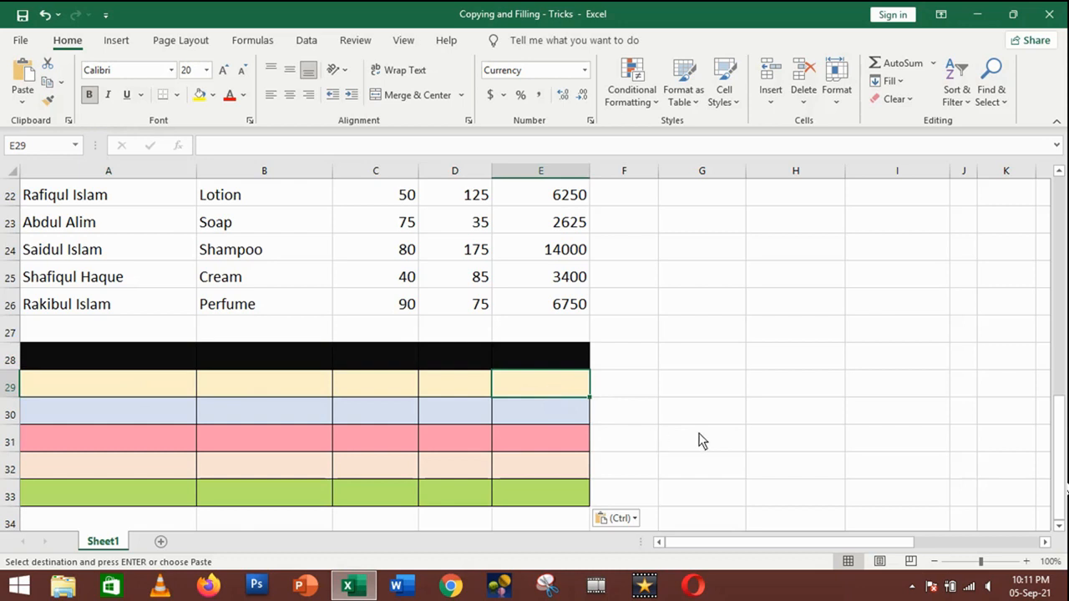
{"action": "type", "text": "100"}
{"action": "key", "text": "Return"}
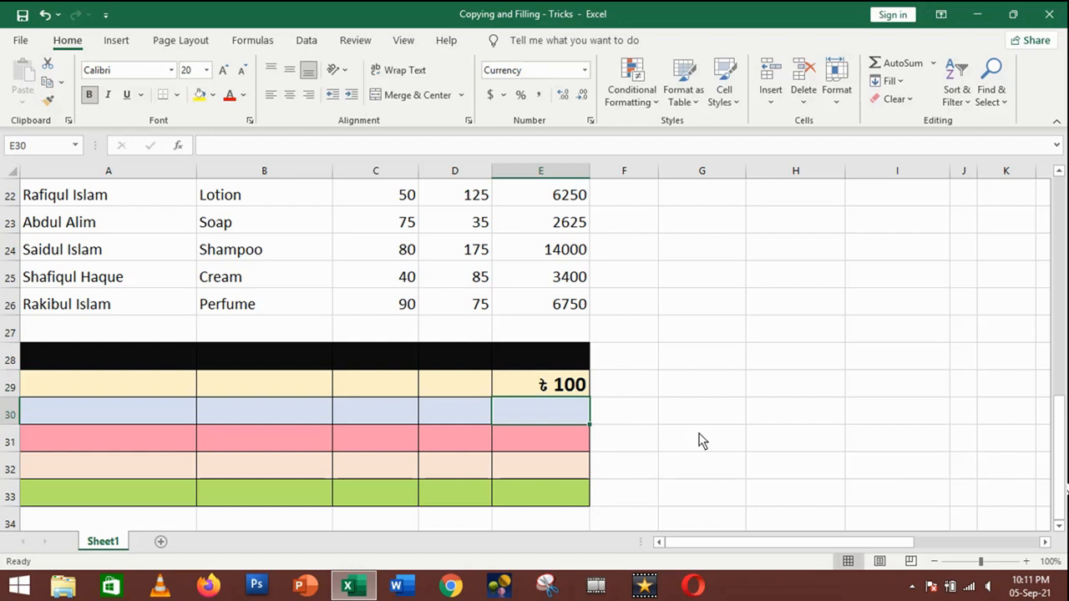
{"action": "type", "text": "1000"}
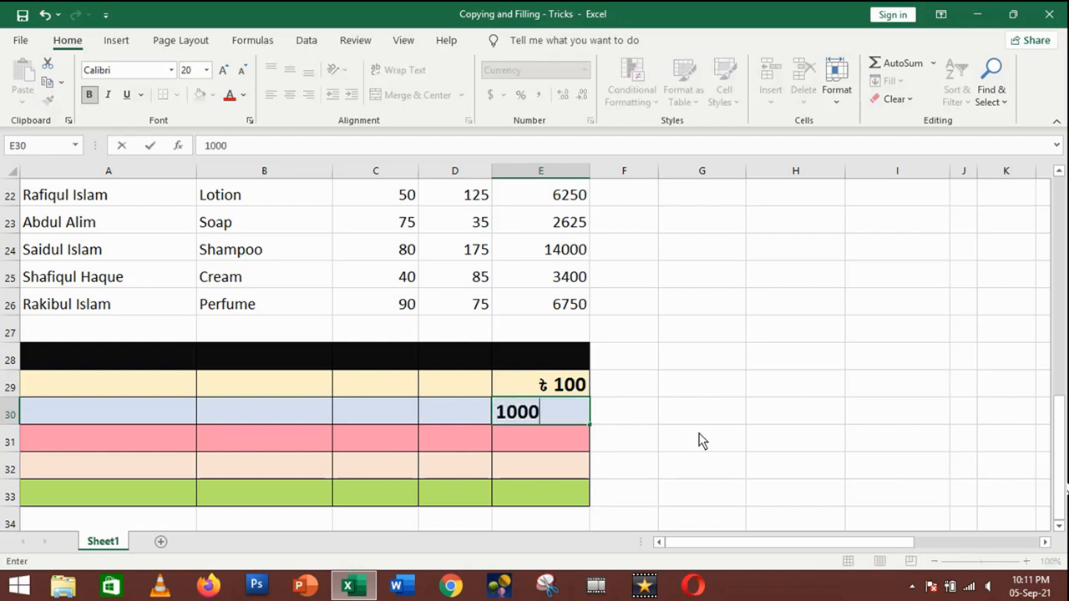
{"action": "key", "text": "Return"}
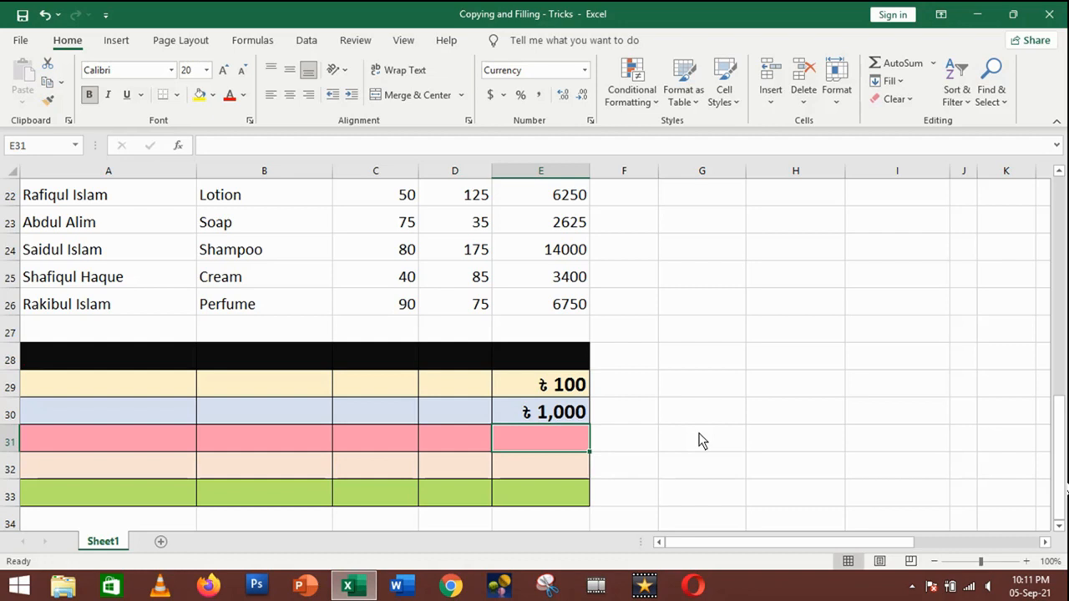
{"action": "scroll", "coordinate": [591, 423], "scroll_direction": "up", "scroll_amount": 2}
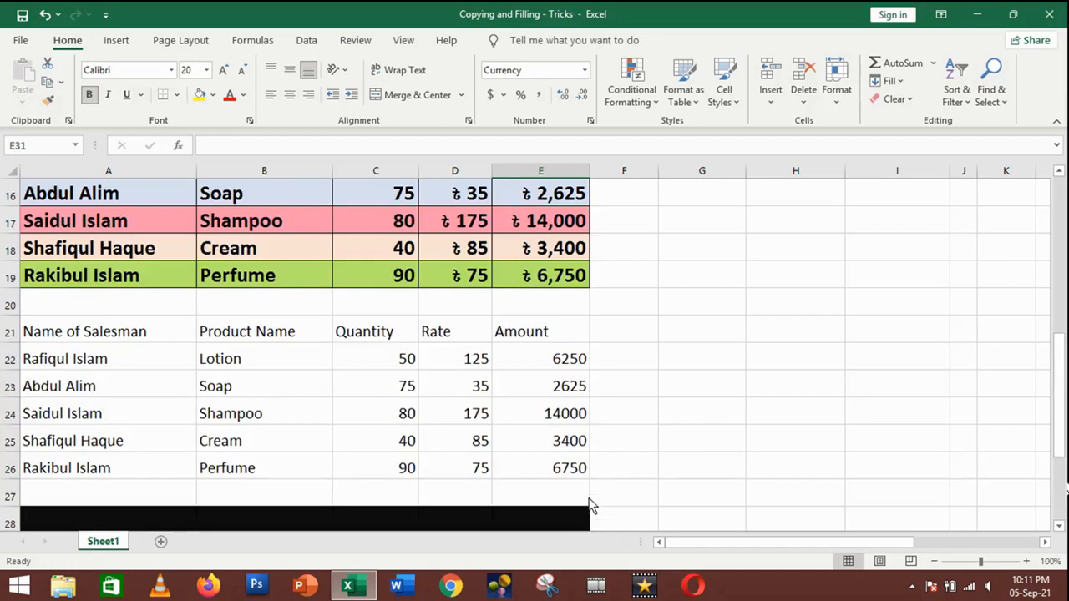
{"action": "scroll", "coordinate": [592, 507], "scroll_direction": "up", "scroll_amount": 1}
{"action": "left_click_drag", "start_coordinate": [530, 248], "coordinate": [531, 358]}
{"action": "scroll", "coordinate": [501, 422], "scroll_direction": "down", "scroll_amount": 3}
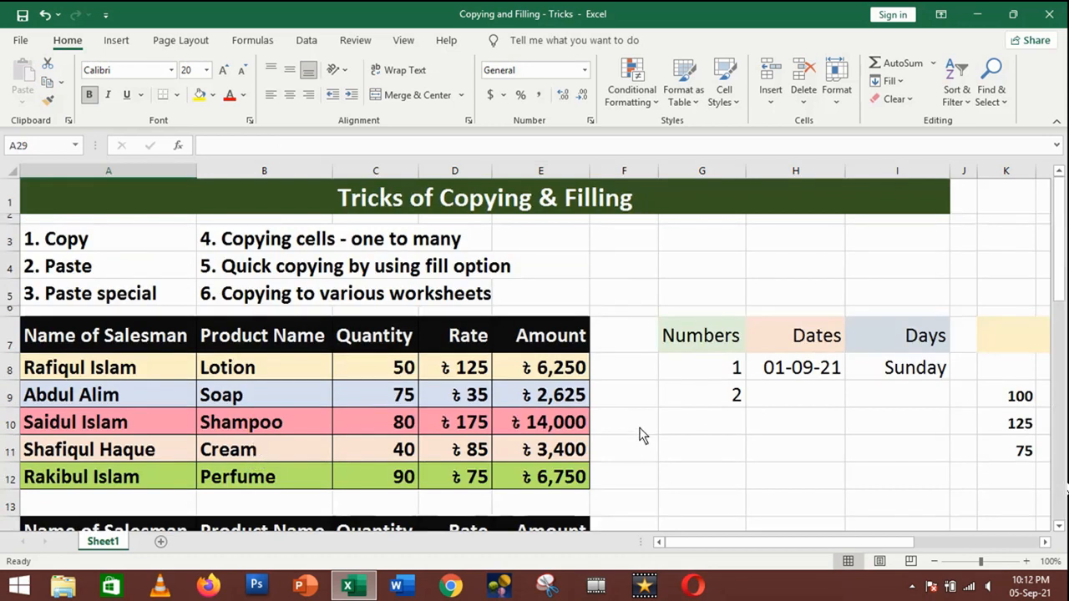
Step: Enter 100 in cell G11 and copy it down through G15 with the fill handle
{"action": "scroll", "coordinate": [642, 434], "scroll_direction": "down", "scroll_amount": 1}
{"action": "left_click", "coordinate": [709, 383]}
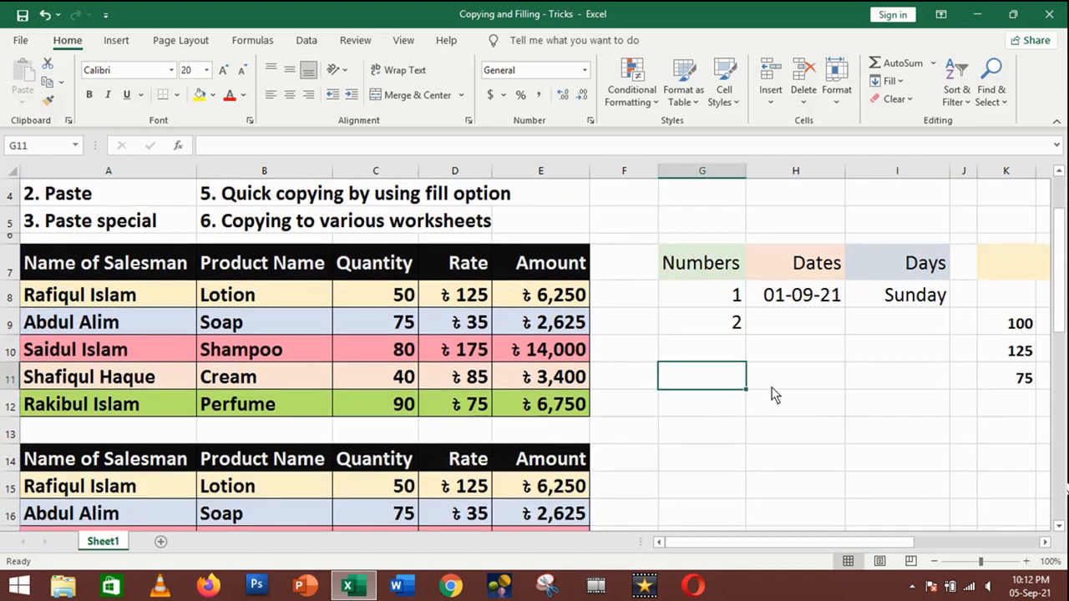
{"action": "type", "text": "100"}
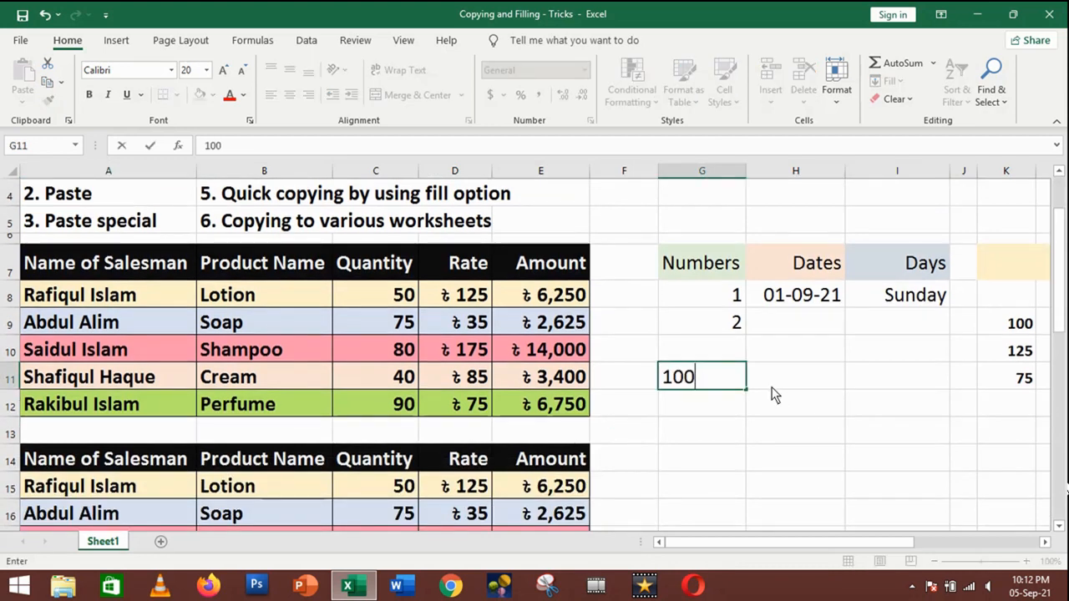
{"action": "key", "text": "Return"}
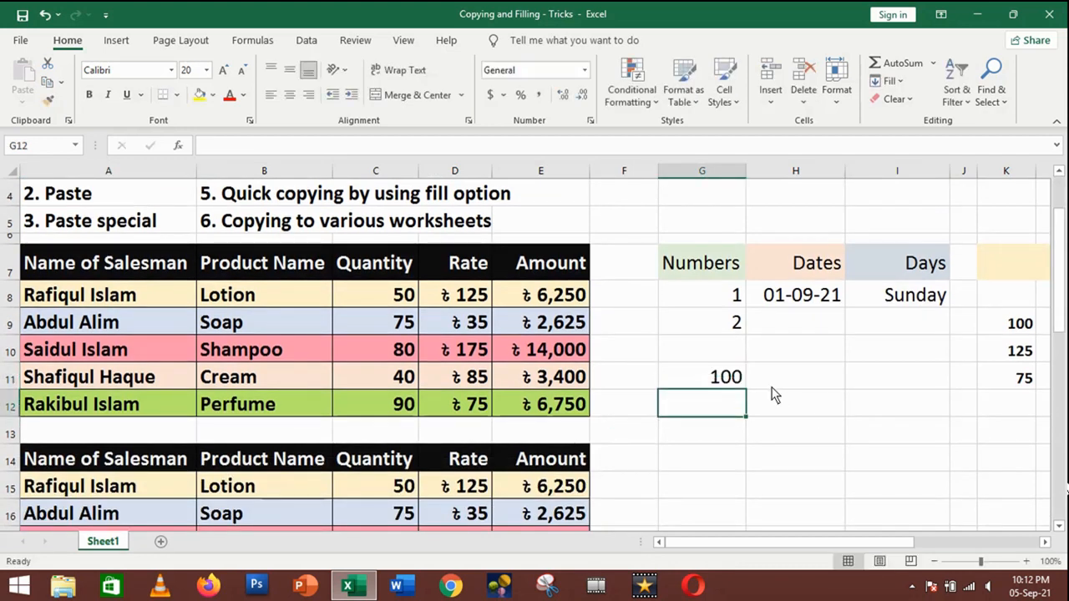
{"action": "left_click", "coordinate": [696, 382]}
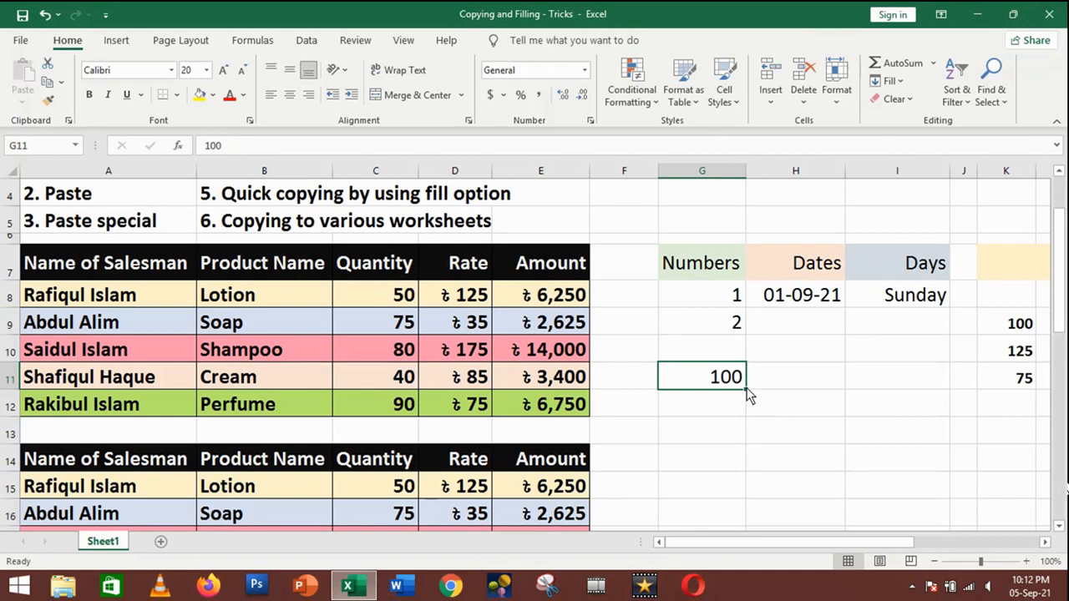
{"action": "left_click_drag", "start_coordinate": [747, 389], "coordinate": [740, 493]}
{"action": "left_click", "coordinate": [715, 406]}
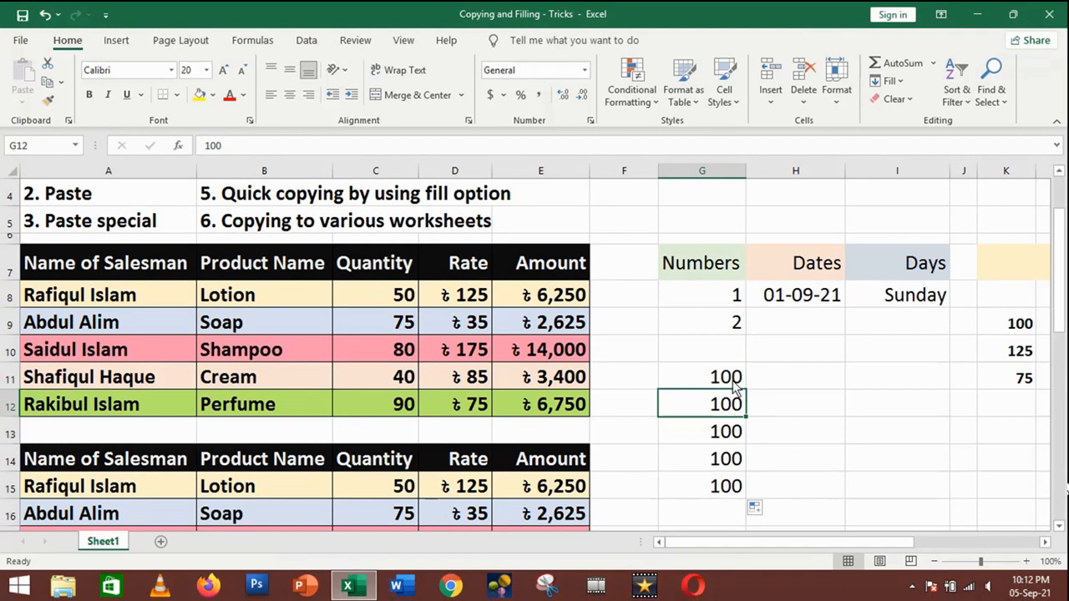
Step: Clear the repeated 100 values from G11:G15
{"action": "left_click_drag", "start_coordinate": [738, 386], "coordinate": [727, 491]}
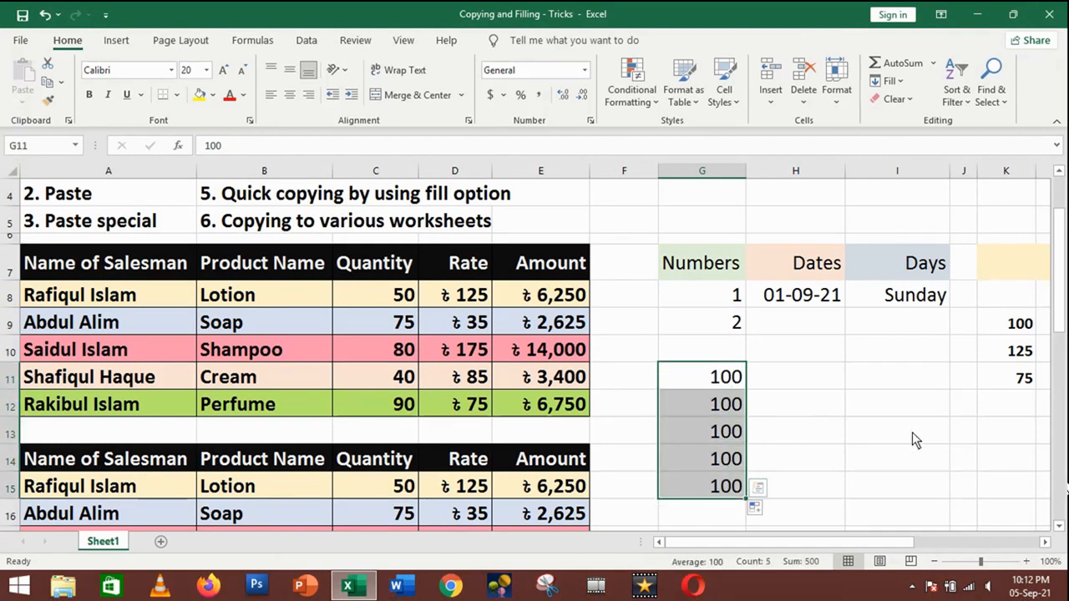
{"action": "key", "text": "Delete"}
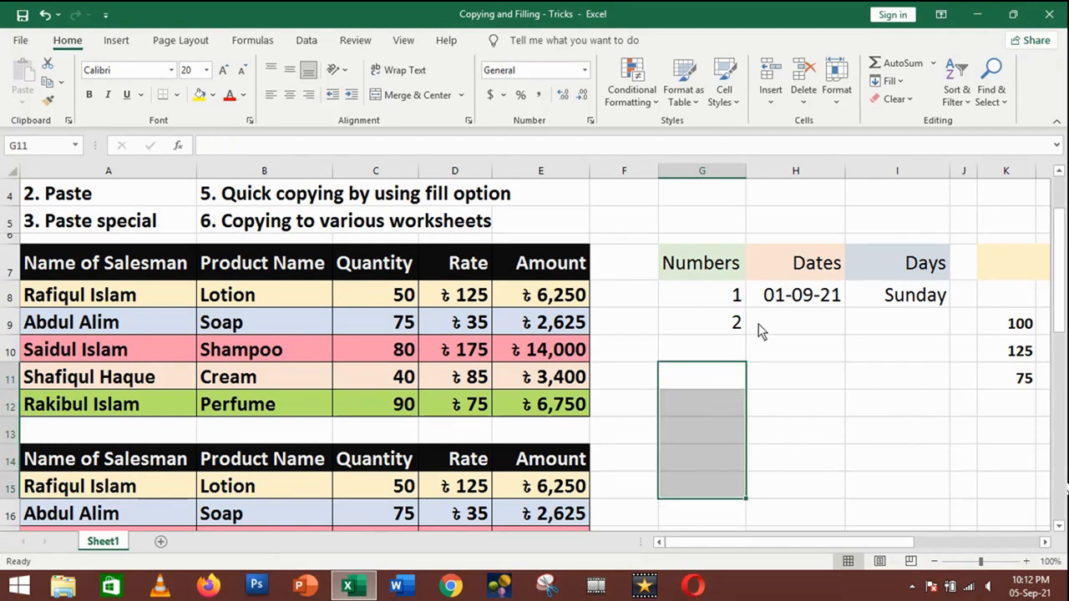
Step: Extend the 1, 2 series in the Numbers column from G8:G9 down to G16 with the fill handle
{"action": "left_click_drag", "start_coordinate": [711, 301], "coordinate": [723, 330]}
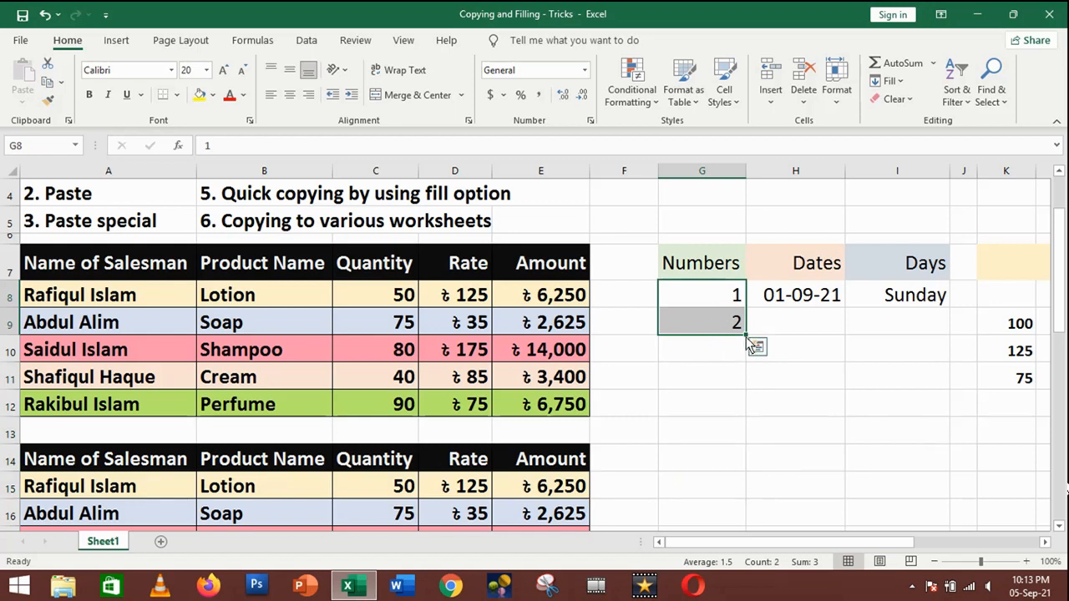
{"action": "left_click_drag", "start_coordinate": [748, 337], "coordinate": [735, 532]}
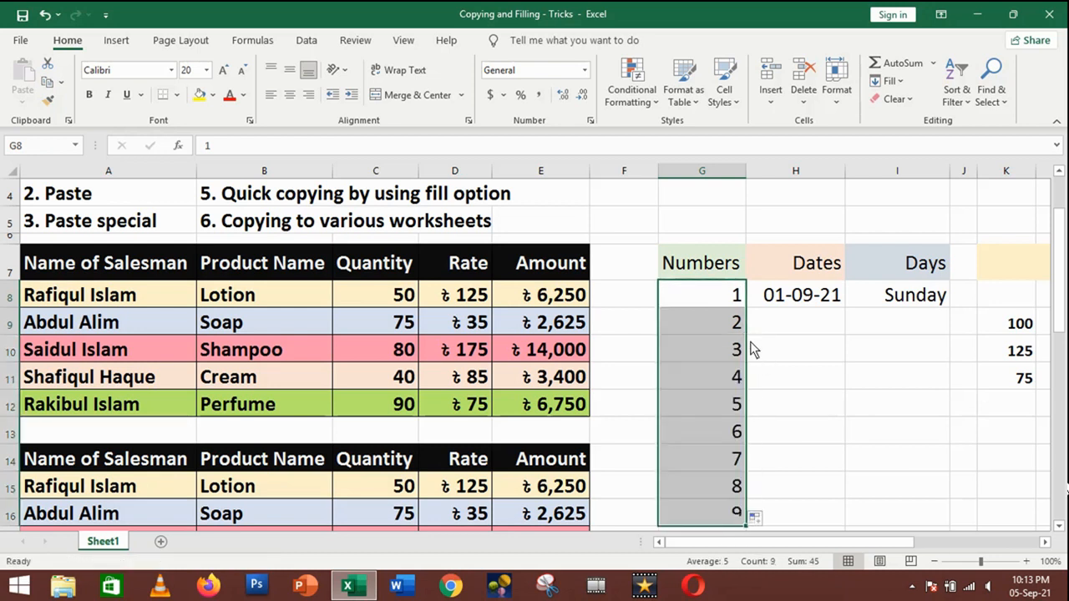
{"action": "left_click", "coordinate": [687, 317]}
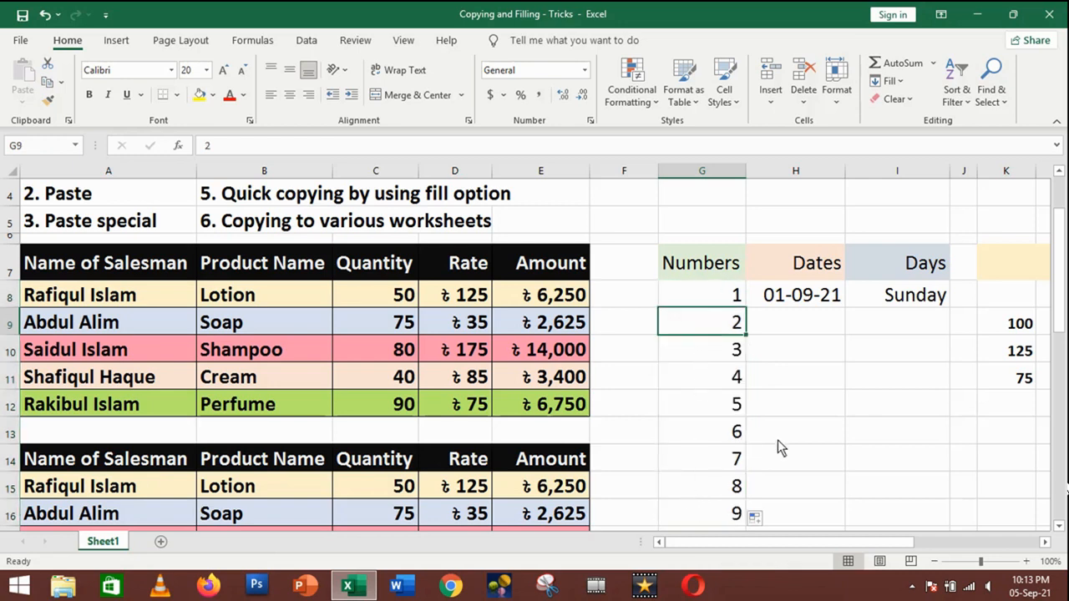
Step: Clear the number series in G8:G16 and enter 10 in G8 and 20 in G9 as new starting values
{"action": "scroll", "coordinate": [786, 441], "scroll_direction": "down", "scroll_amount": 1}
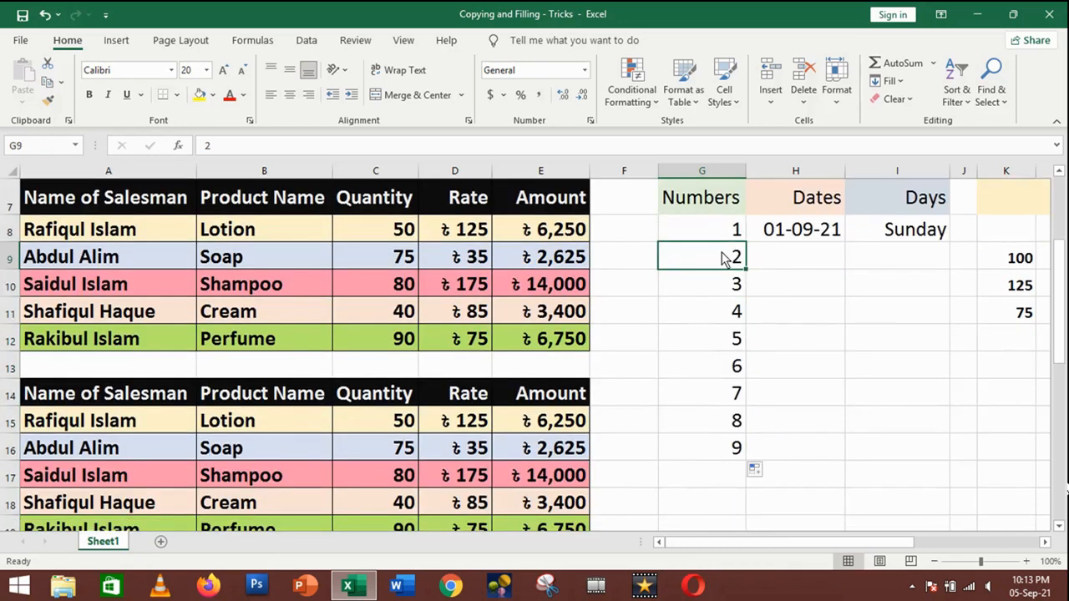
{"action": "left_click", "coordinate": [714, 238]}
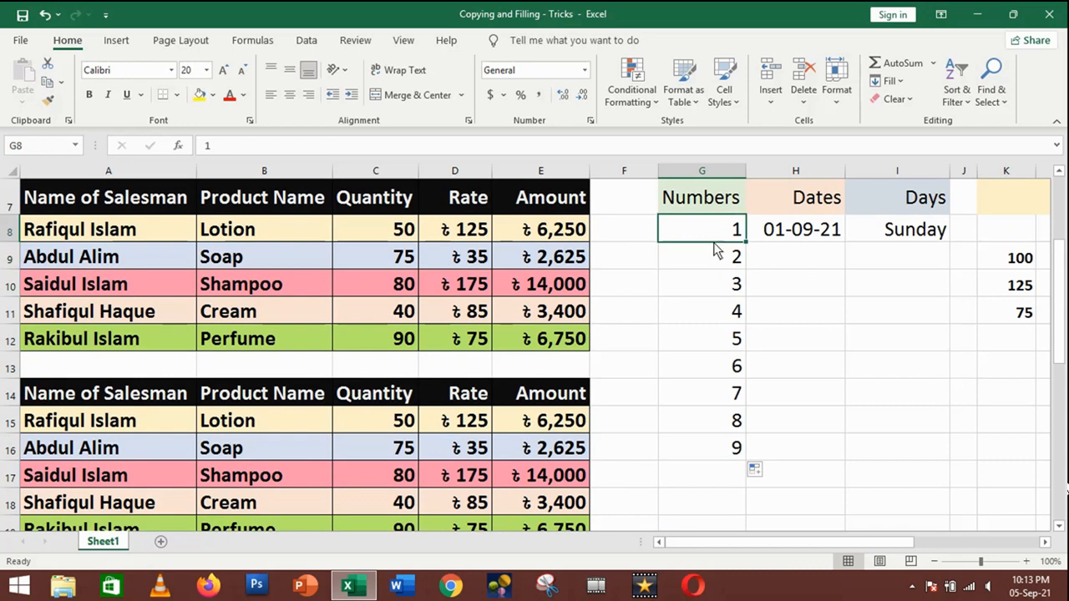
{"action": "left_click_drag", "start_coordinate": [715, 239], "coordinate": [716, 448]}
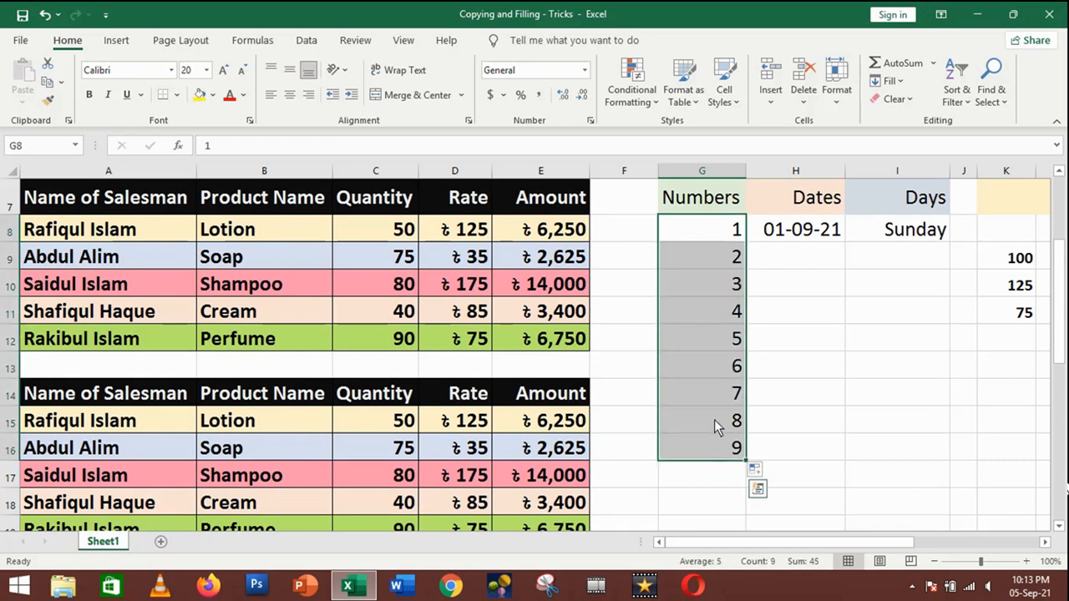
{"action": "key", "text": "Delete"}
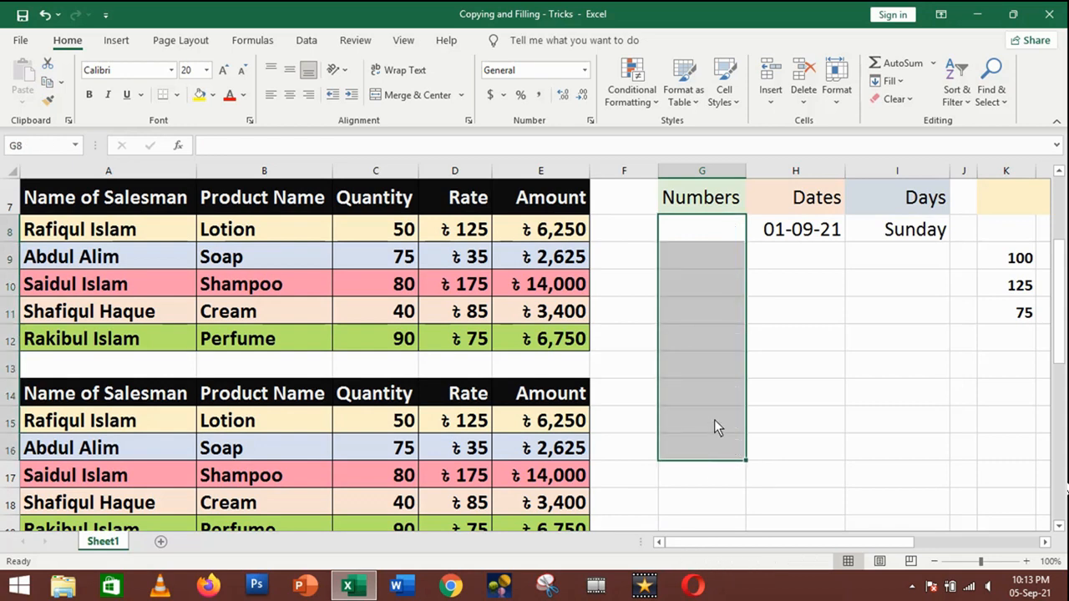
{"action": "type", "text": "10"}
{"action": "key", "text": "Return"}
{"action": "type", "text": "20"}
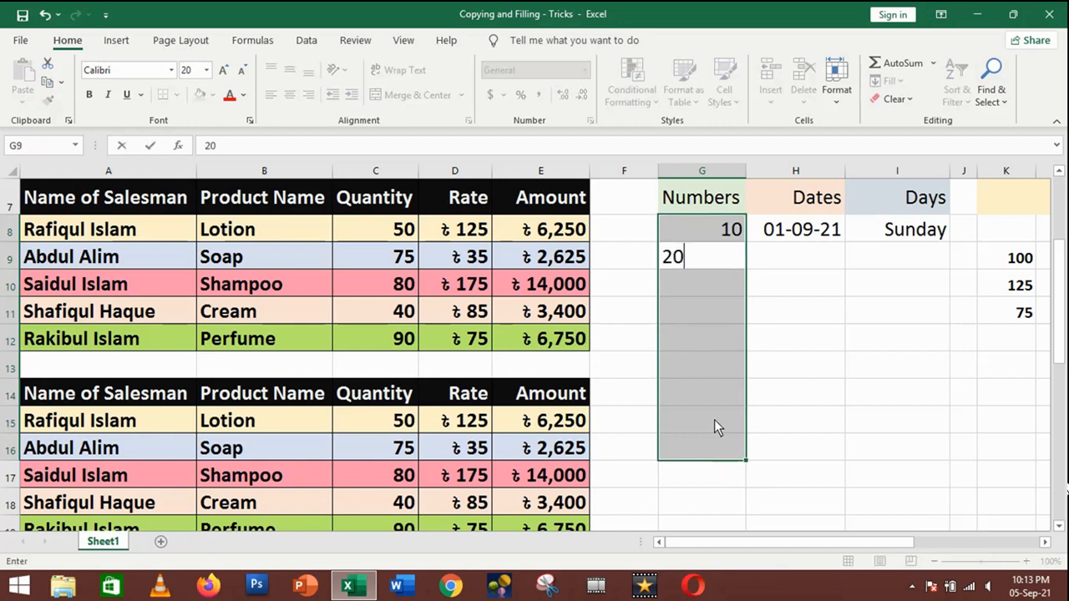
{"action": "key", "text": "Return"}
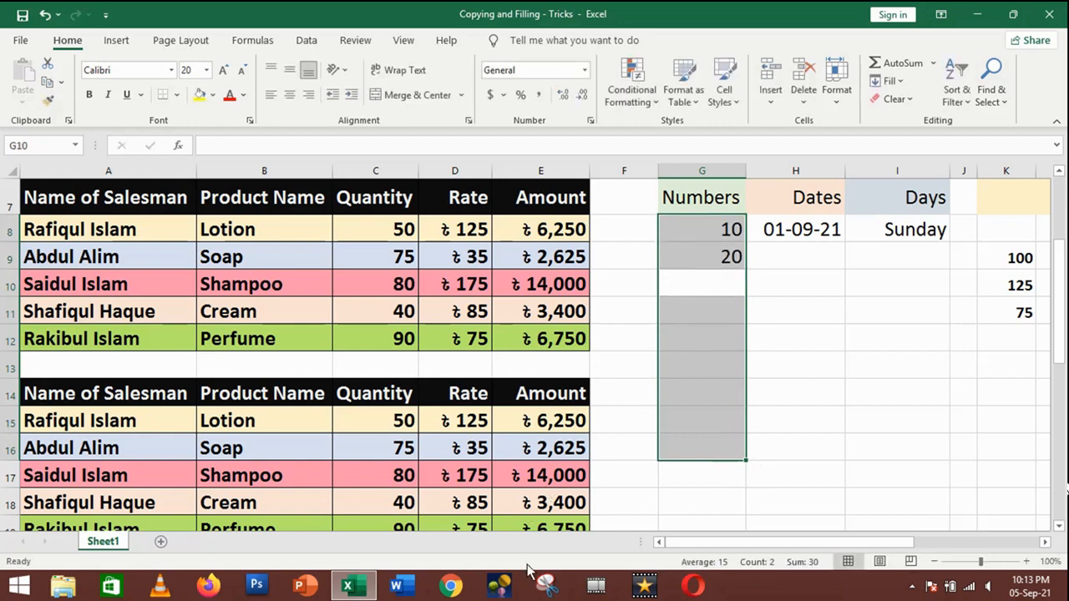
{"action": "left_click", "coordinate": [771, 430]}
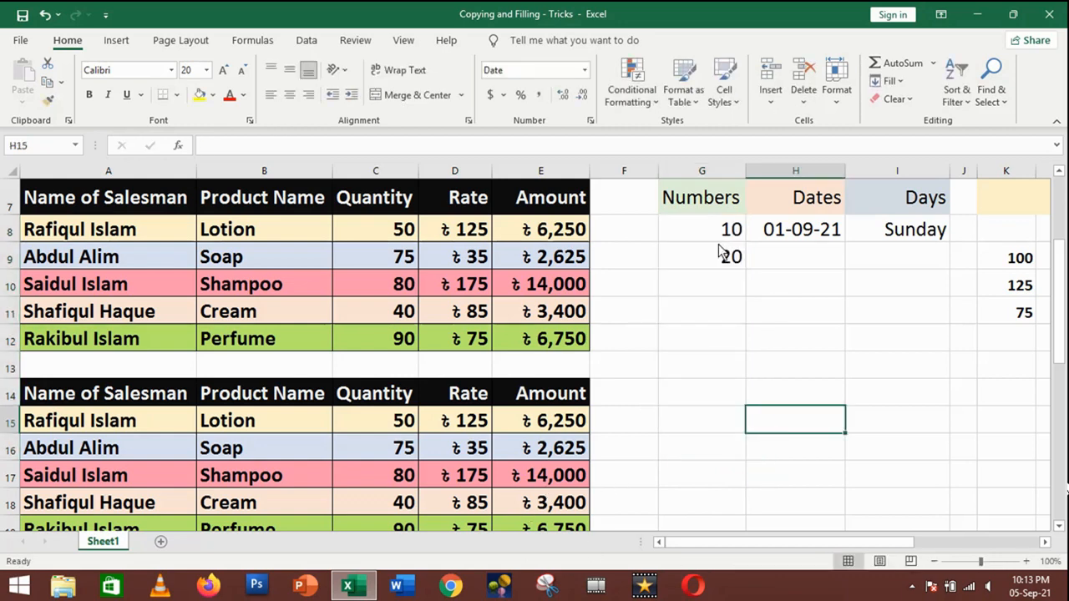
Step: Extend the 10, 20 series from G8:G9 down to G18 with the fill handle, and point out the two starting cells
{"action": "left_click_drag", "start_coordinate": [702, 237], "coordinate": [702, 251]}
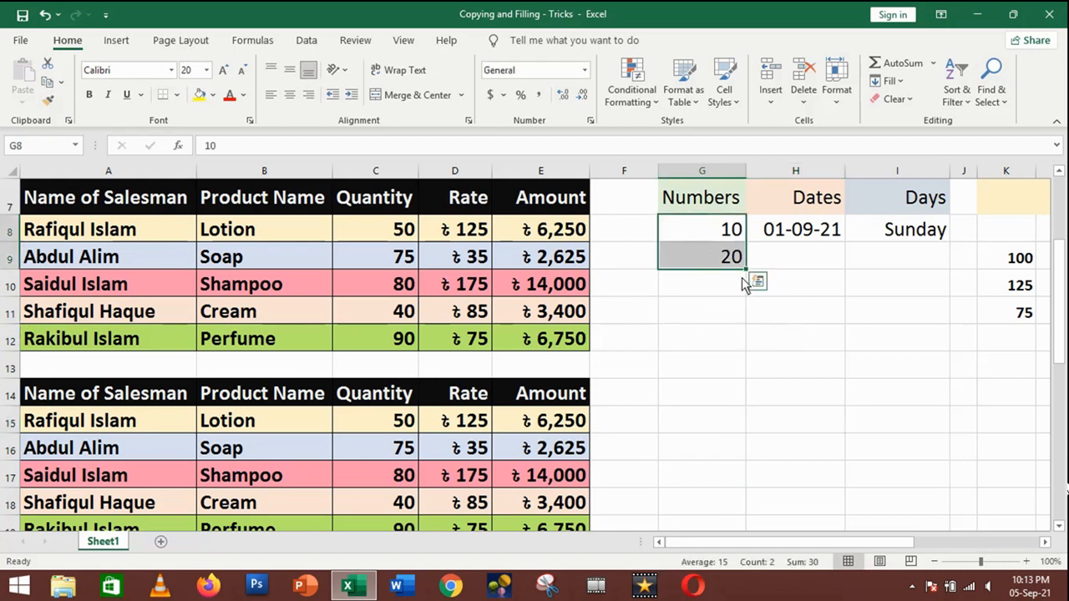
{"action": "left_click_drag", "start_coordinate": [746, 270], "coordinate": [747, 517]}
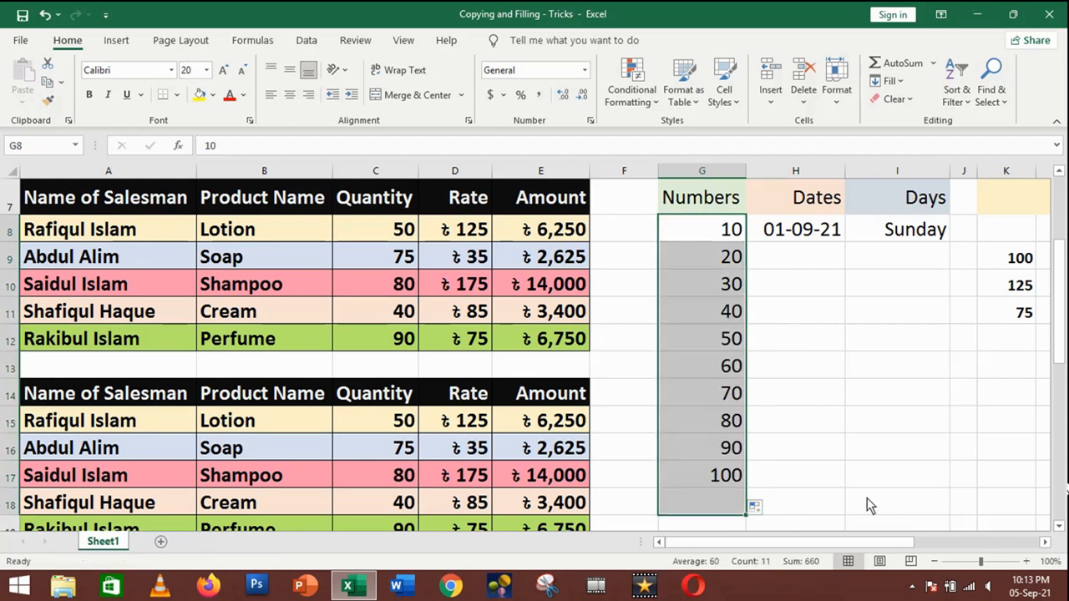
{"action": "left_click", "coordinate": [694, 249]}
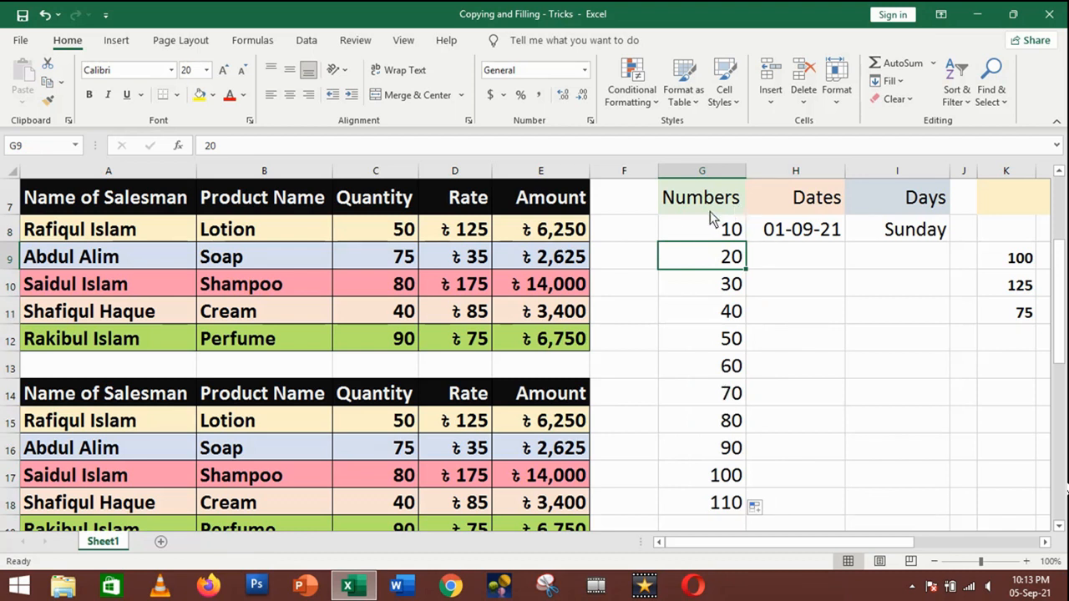
{"action": "left_click_drag", "start_coordinate": [685, 231], "coordinate": [710, 263]}
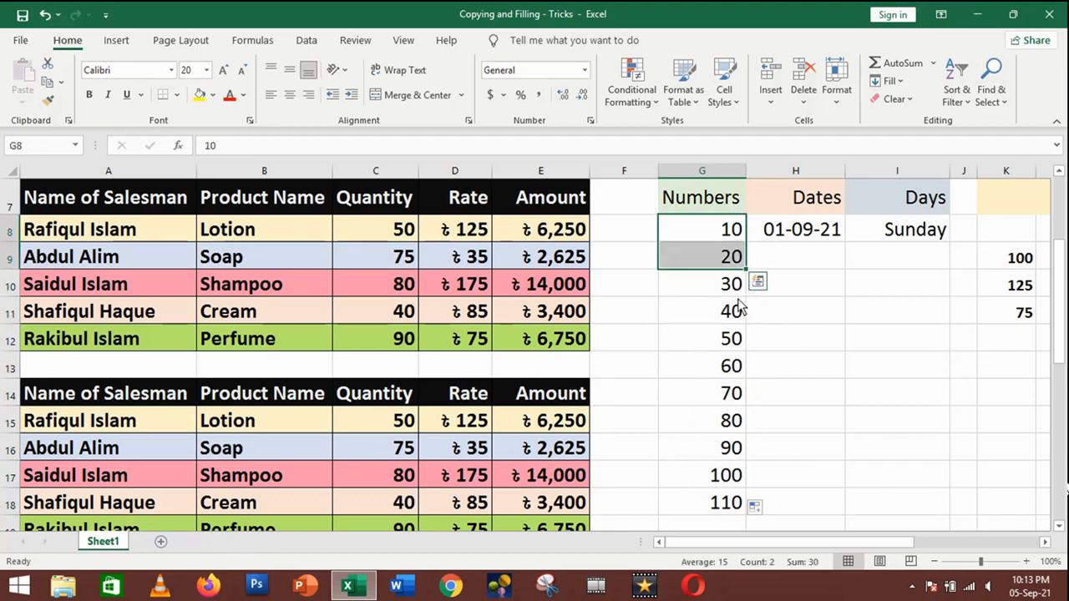
Step: Extend the date 01-09-21 in the Dates column from H8 down to H18 with the fill handle
{"action": "left_click", "coordinate": [682, 232]}
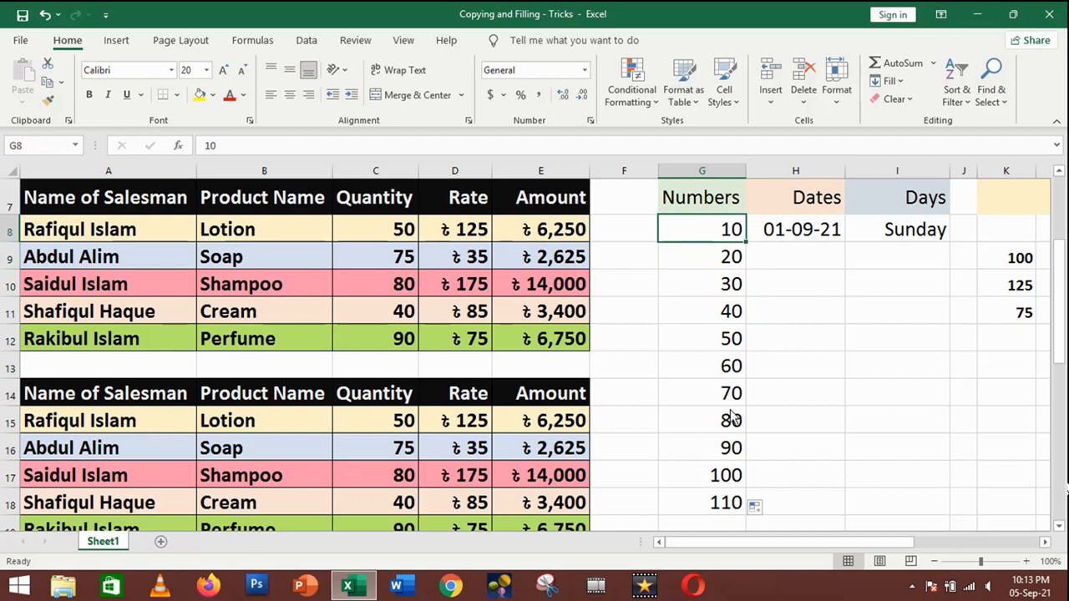
{"action": "left_click", "coordinate": [793, 236]}
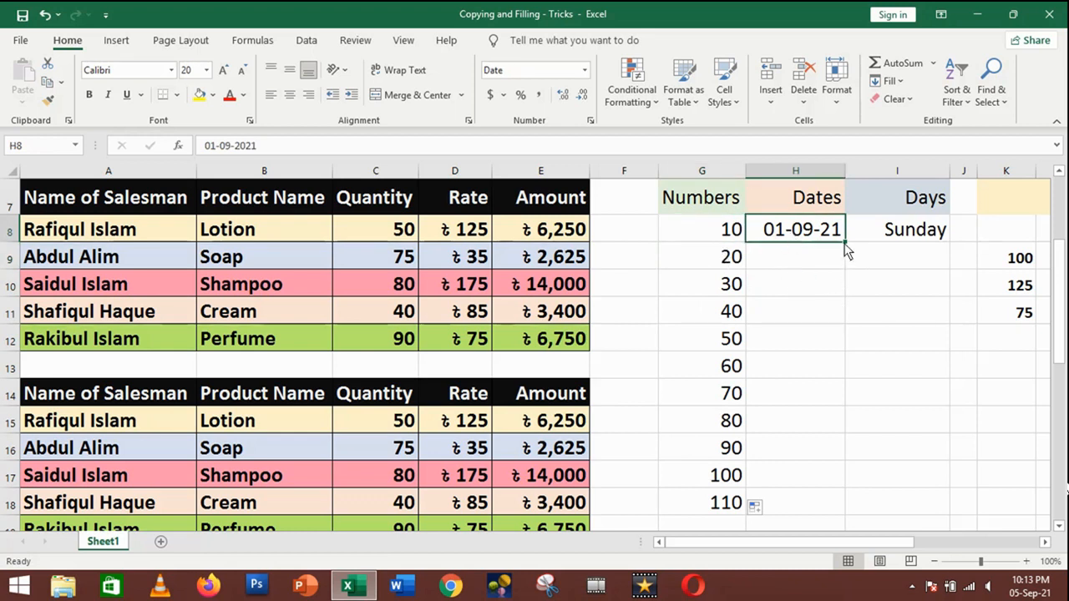
{"action": "left_click_drag", "start_coordinate": [846, 250], "coordinate": [848, 511]}
{"action": "left_click", "coordinate": [829, 292]}
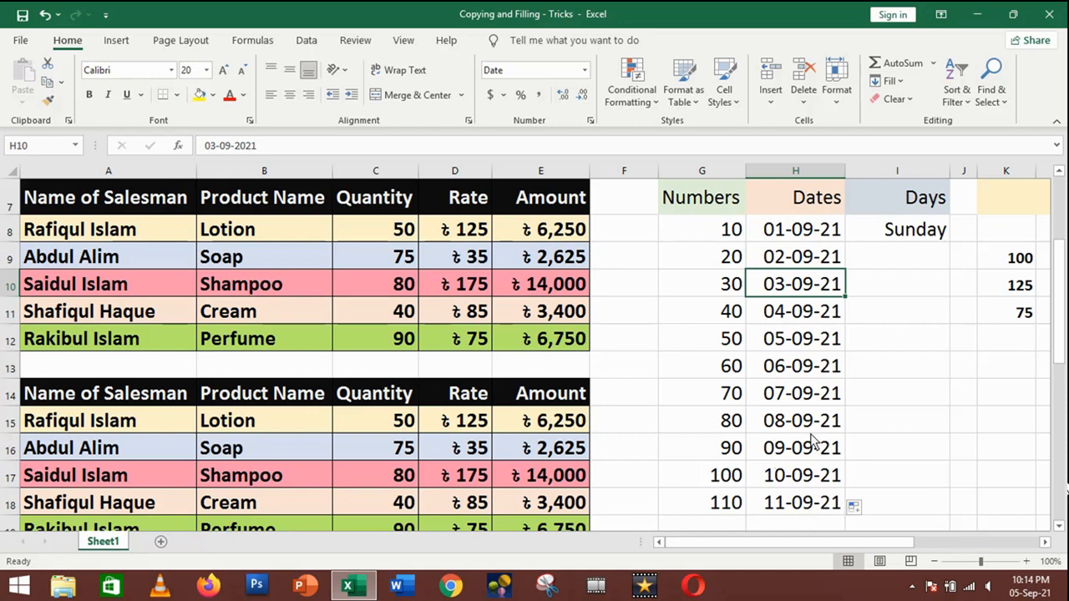
Step: Extend Sunday in the Days column from I8 down to I18 with the fill handle
{"action": "left_click", "coordinate": [892, 230]}
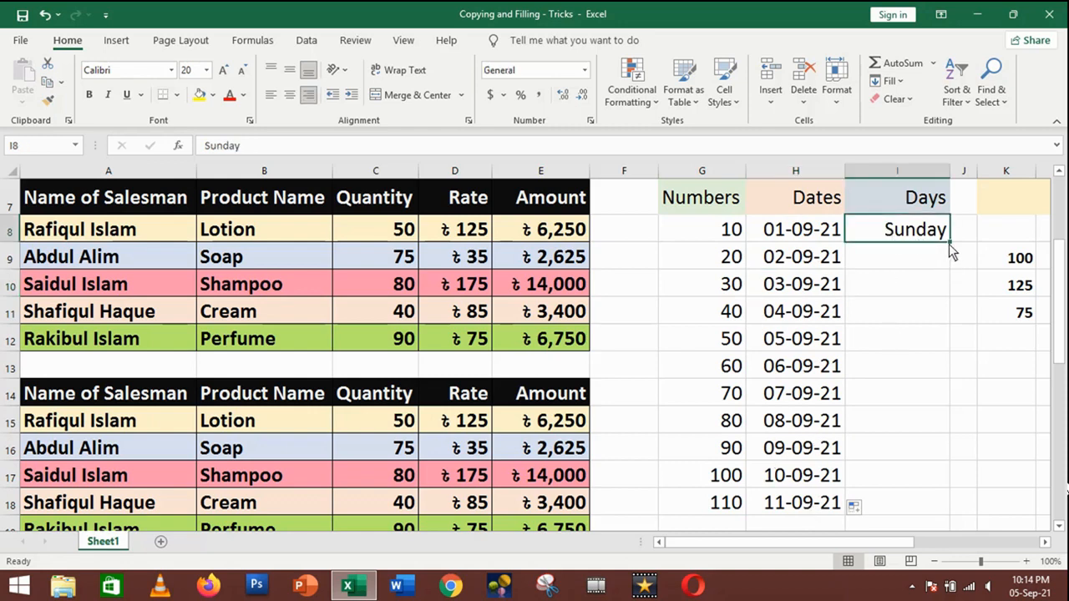
{"action": "left_click_drag", "start_coordinate": [949, 244], "coordinate": [928, 511]}
{"action": "left_click", "coordinate": [919, 264]}
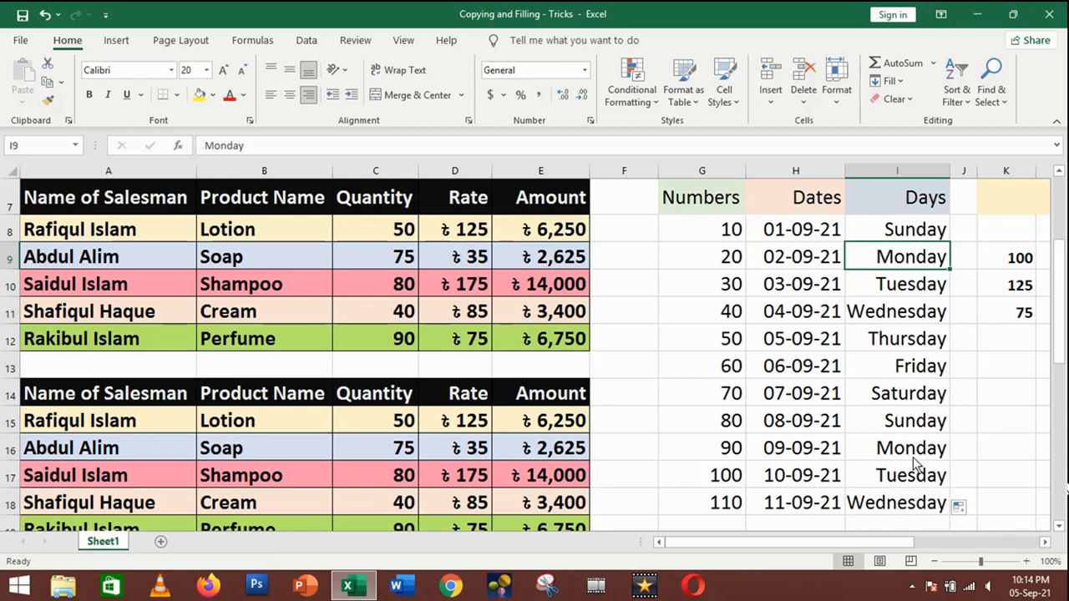
{"action": "left_click_drag", "start_coordinate": [908, 429], "coordinate": [912, 501]}
{"action": "left_click", "coordinate": [912, 372]}
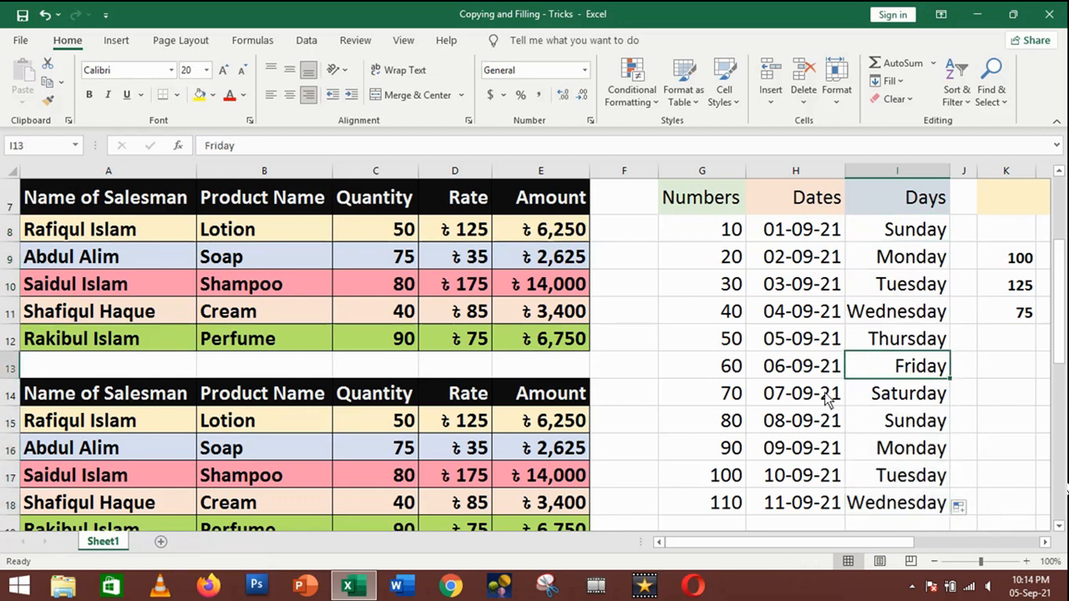
Step: Go to the Paste Special arithmetic section and examine the original number pairs in K9:L11
{"action": "key", "text": "Right"}
{"action": "key", "text": "Right"}
{"action": "key", "text": "Right"}
{"action": "key", "text": "Right"}
{"action": "key", "text": "Right"}
{"action": "key", "text": "Right"}
{"action": "key", "text": "Right"}
{"action": "key", "text": "Right"}
{"action": "key", "text": "Right"}
{"action": "key", "text": "Right"}
{"action": "key", "text": "Right"}
{"action": "key", "text": "Right"}
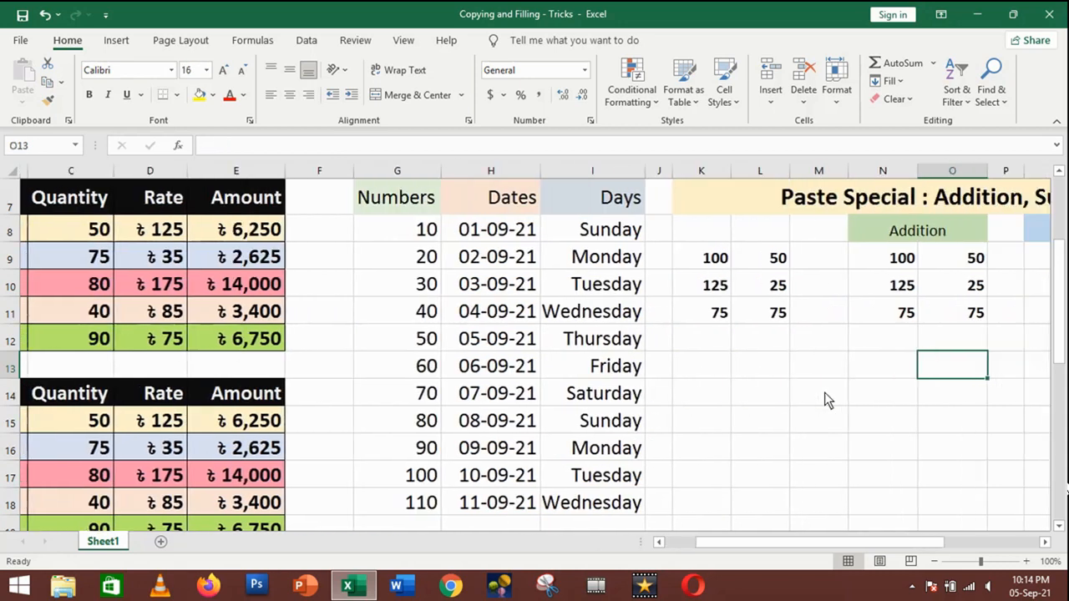
{"action": "key", "text": "Right"}
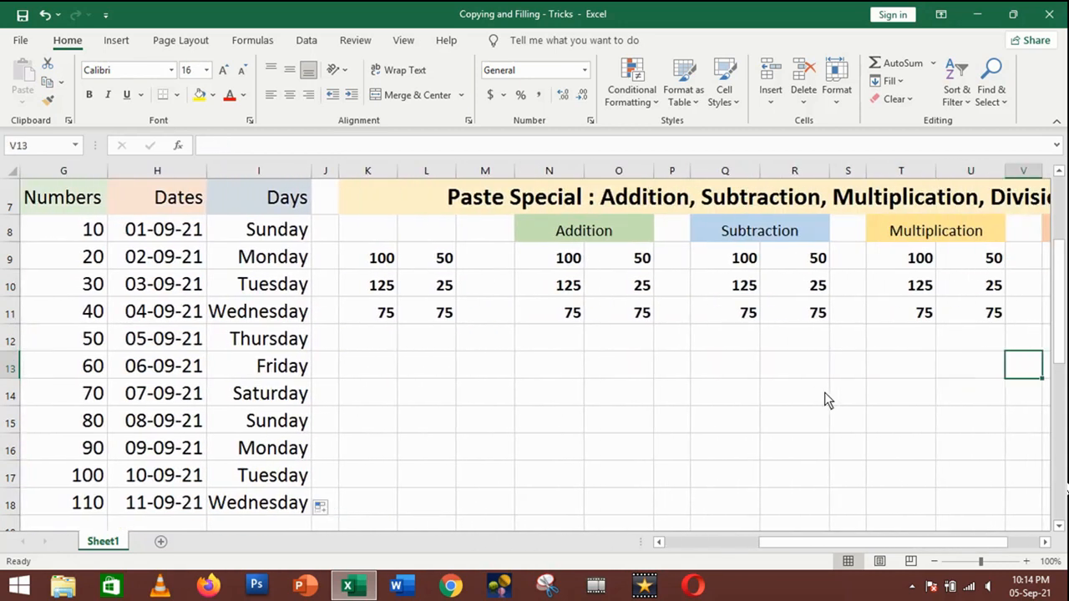
{"action": "left_click", "coordinate": [379, 262]}
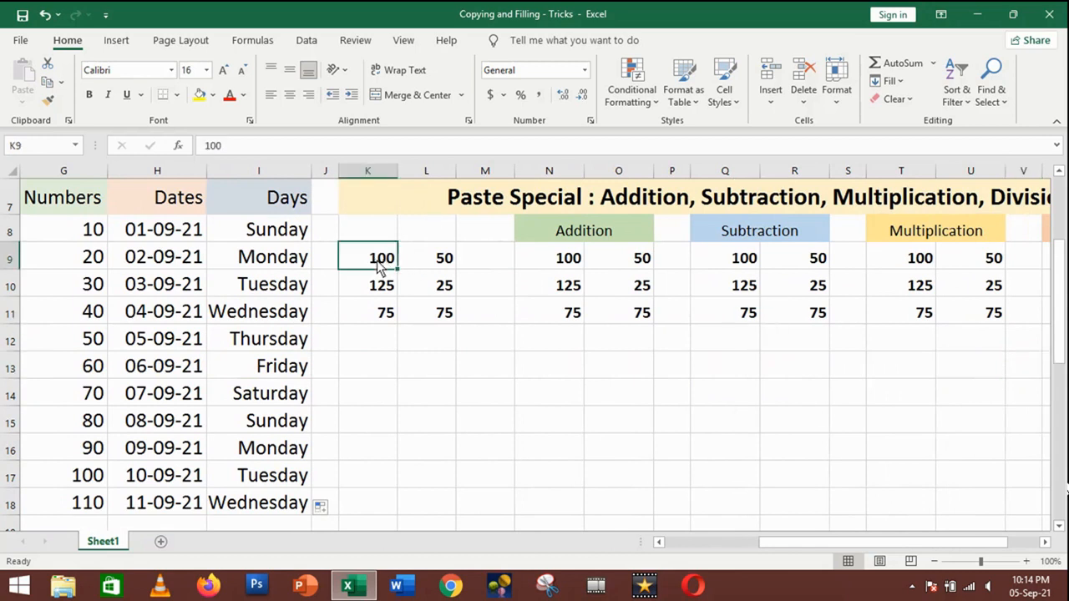
{"action": "left_click_drag", "start_coordinate": [378, 263], "coordinate": [423, 314]}
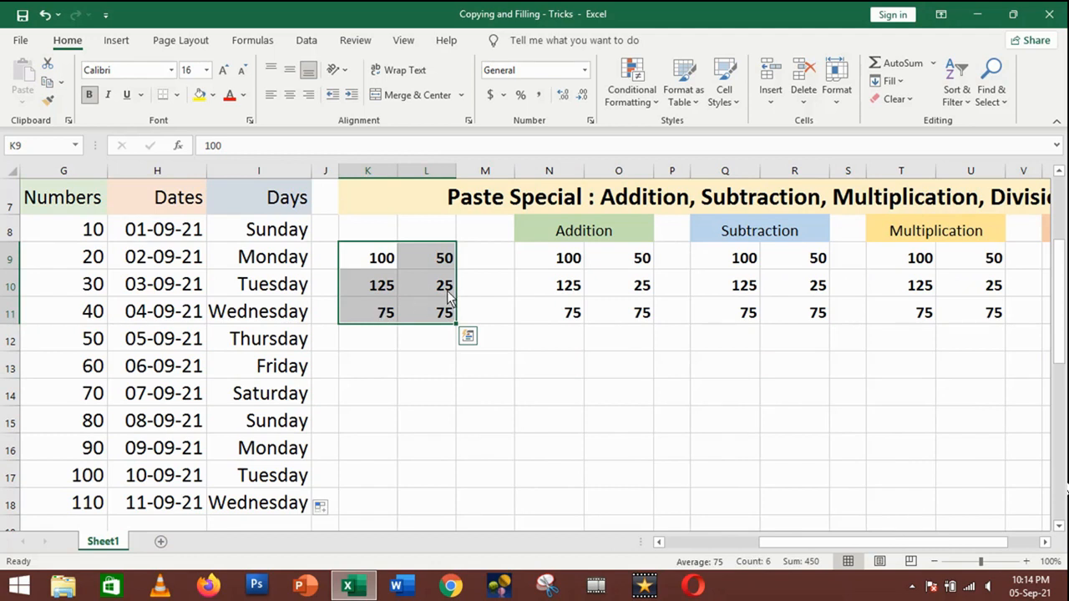
{"action": "left_click", "coordinate": [396, 335]}
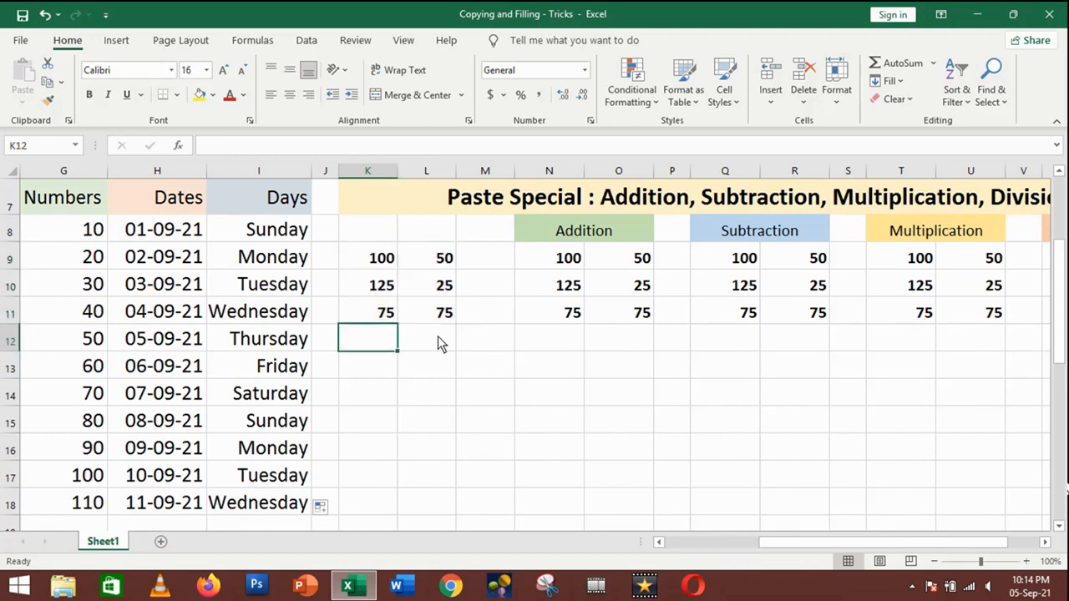
{"action": "left_click_drag", "start_coordinate": [564, 265], "coordinate": [559, 308]}
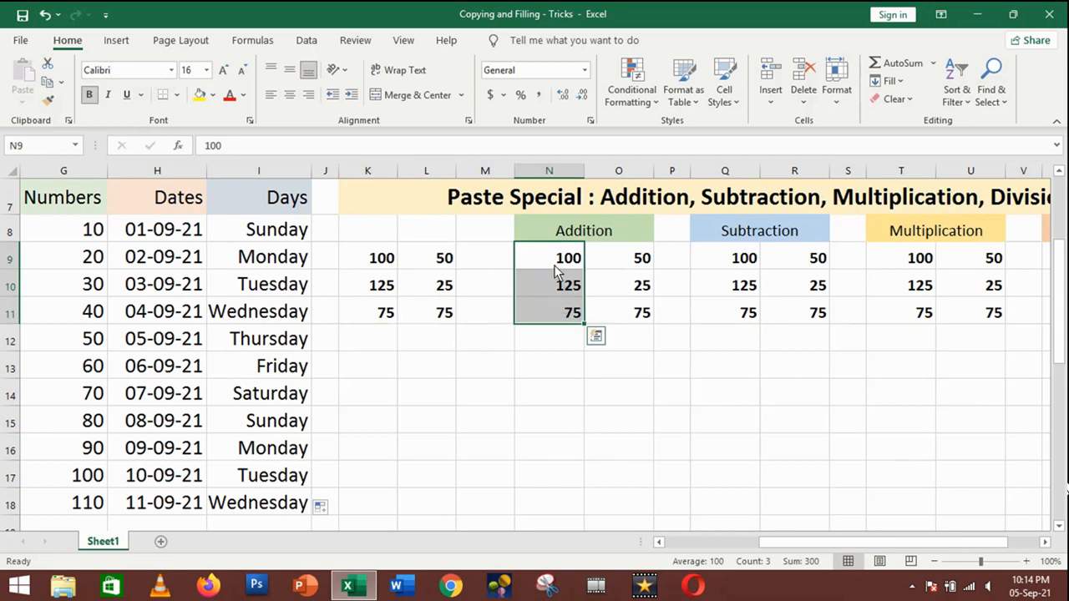
{"action": "right_click", "coordinate": [552, 263]}
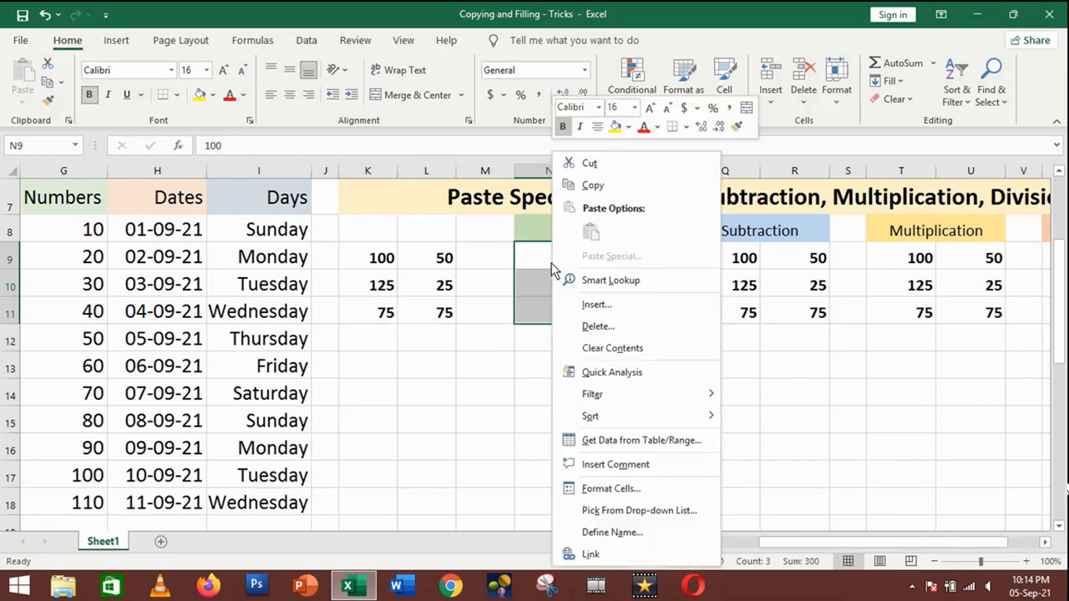
{"action": "left_click", "coordinate": [595, 185]}
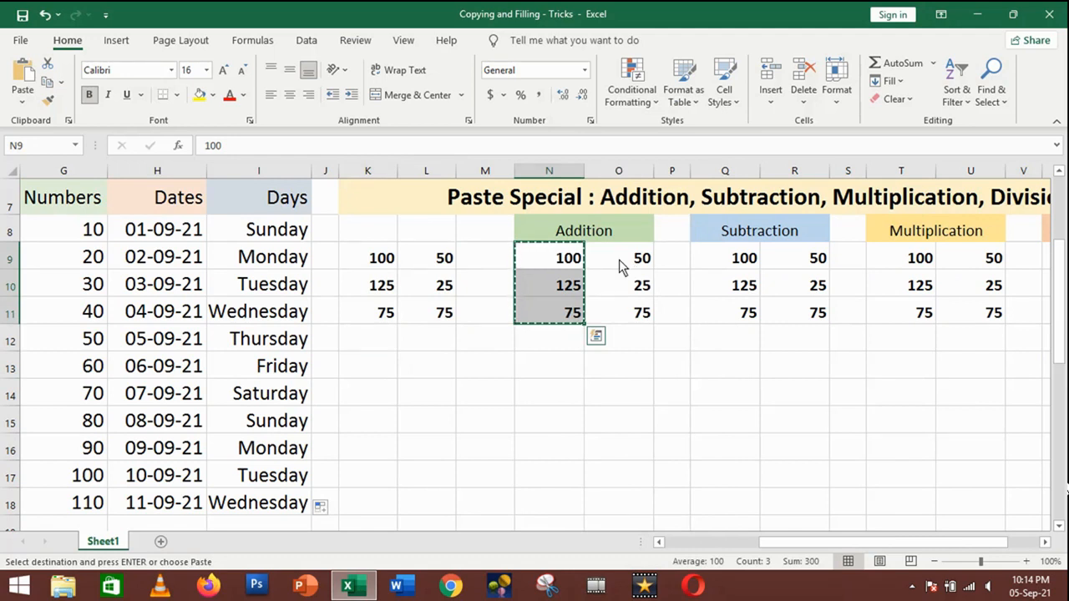
{"action": "left_click", "coordinate": [620, 264]}
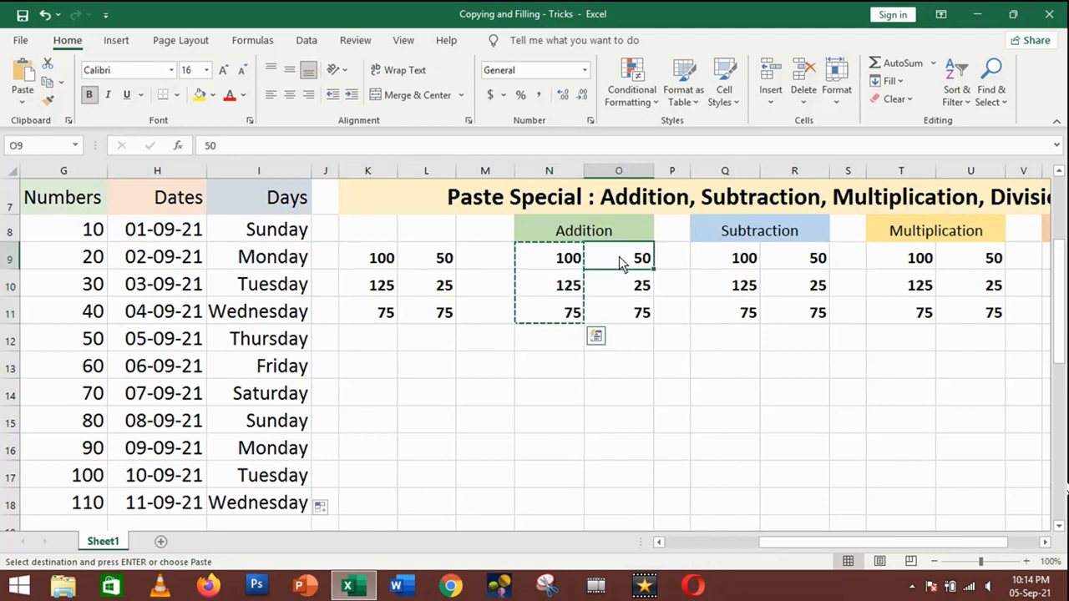
{"action": "mouse_move", "coordinate": [622, 266]}
{"action": "left_mouse_down"}
{"action": "mouse_move", "coordinate": [621, 313]}
{"action": "mouse_move", "coordinate": [617, 303]}
{"action": "left_mouse_up"}
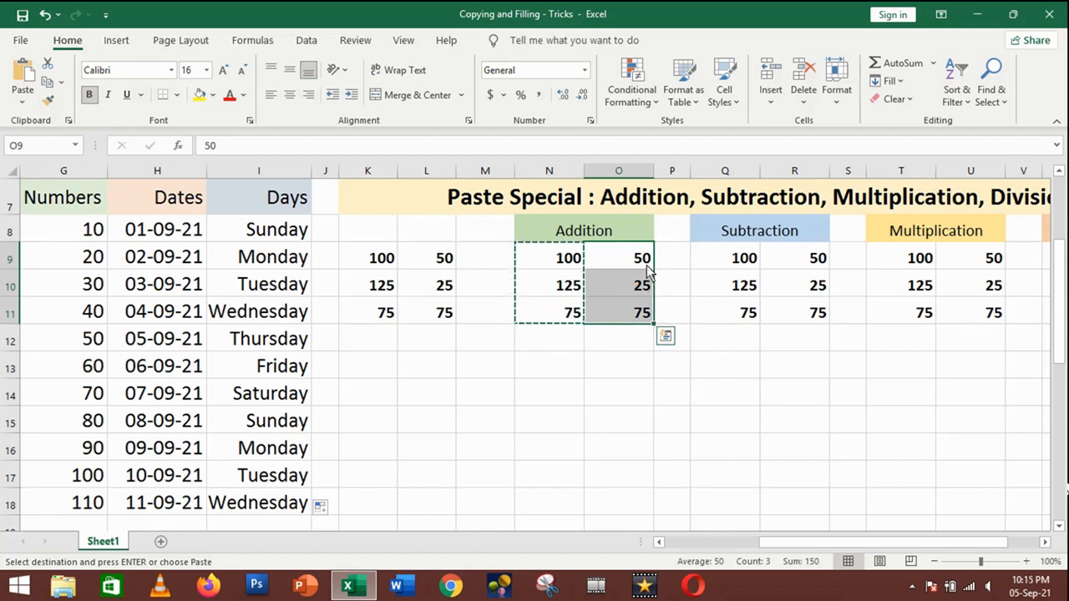
{"action": "left_click", "coordinate": [543, 367]}
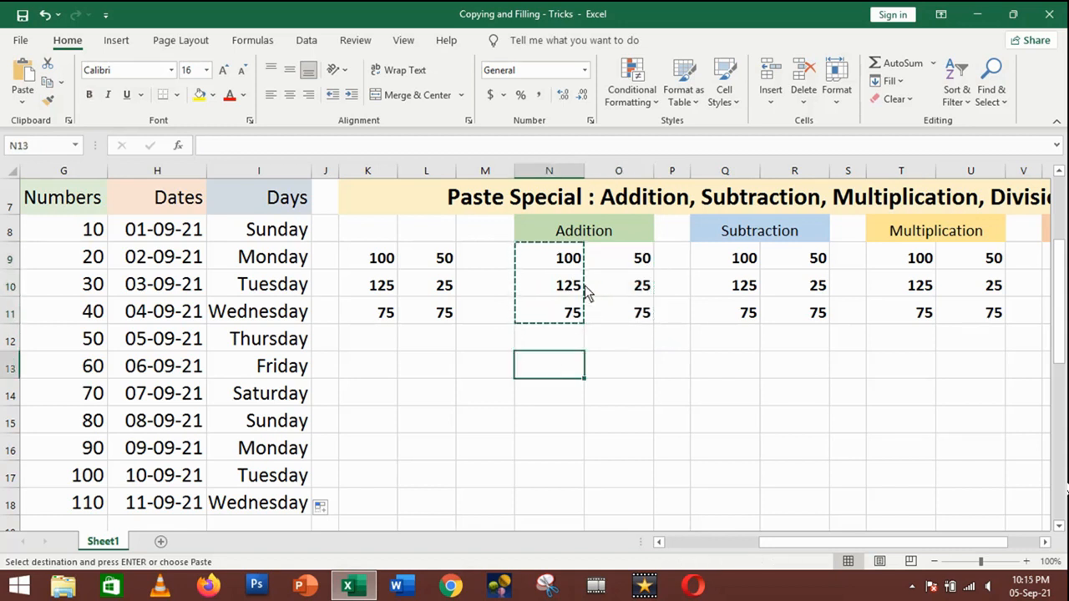
Step: Copy N9:N11 in the Addition block and paste it onto O9:O11 using Paste Special with the Add operation
{"action": "left_click_drag", "start_coordinate": [559, 262], "coordinate": [556, 310]}
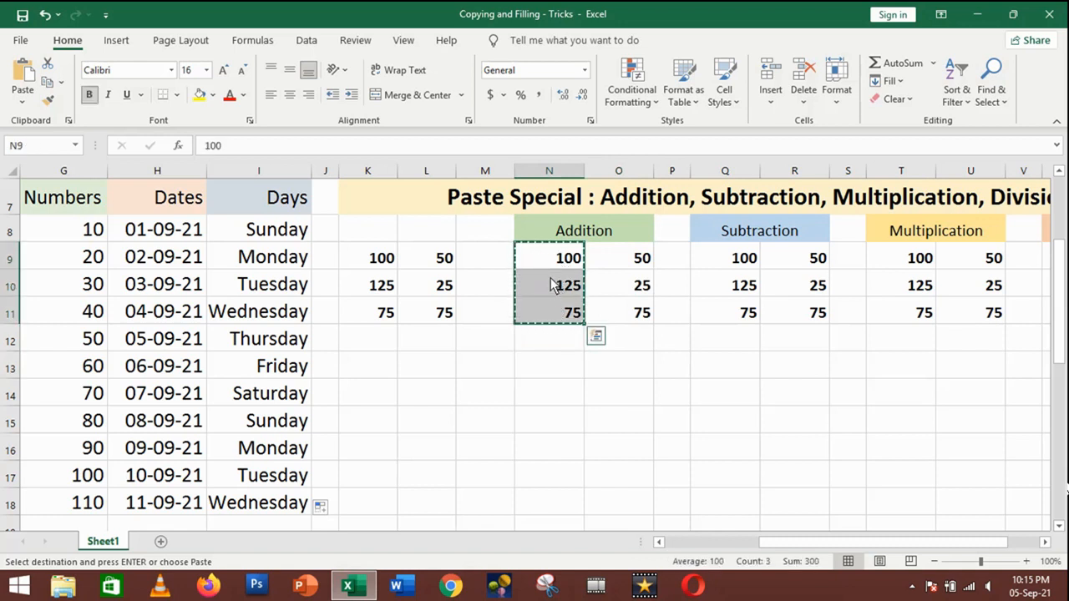
{"action": "right_click", "coordinate": [551, 286]}
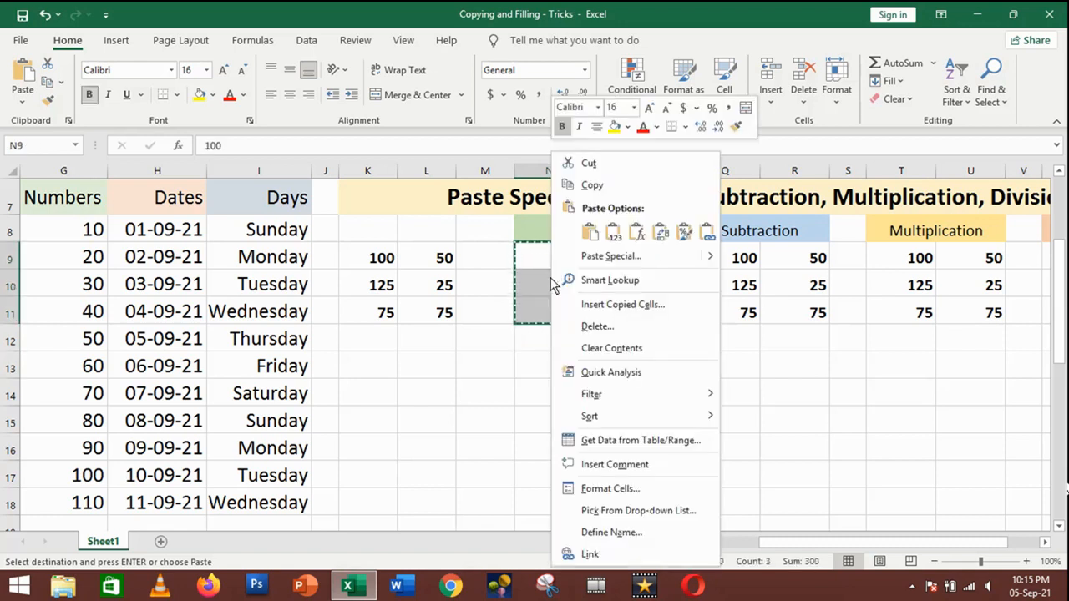
{"action": "left_click", "coordinate": [595, 187]}
{"action": "left_click_drag", "start_coordinate": [628, 264], "coordinate": [627, 312]}
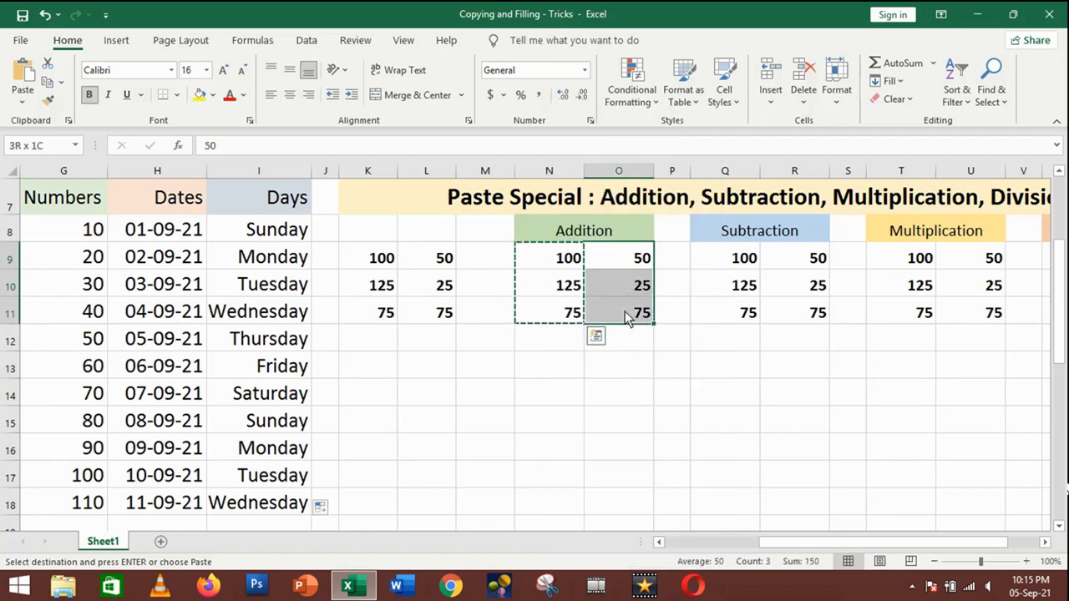
{"action": "right_click", "coordinate": [616, 267]}
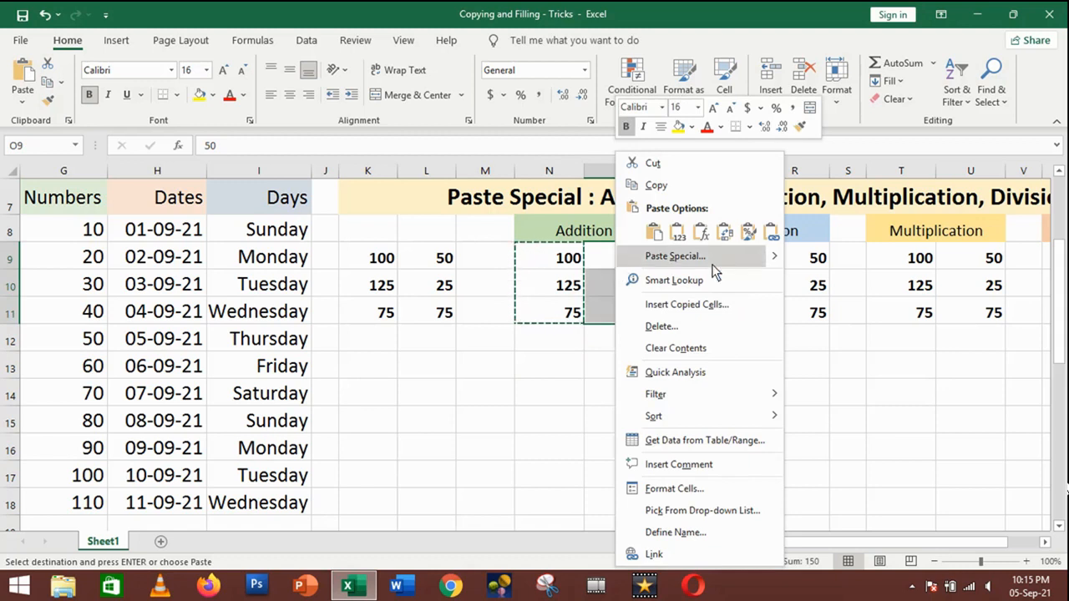
{"action": "left_click", "coordinate": [681, 259]}
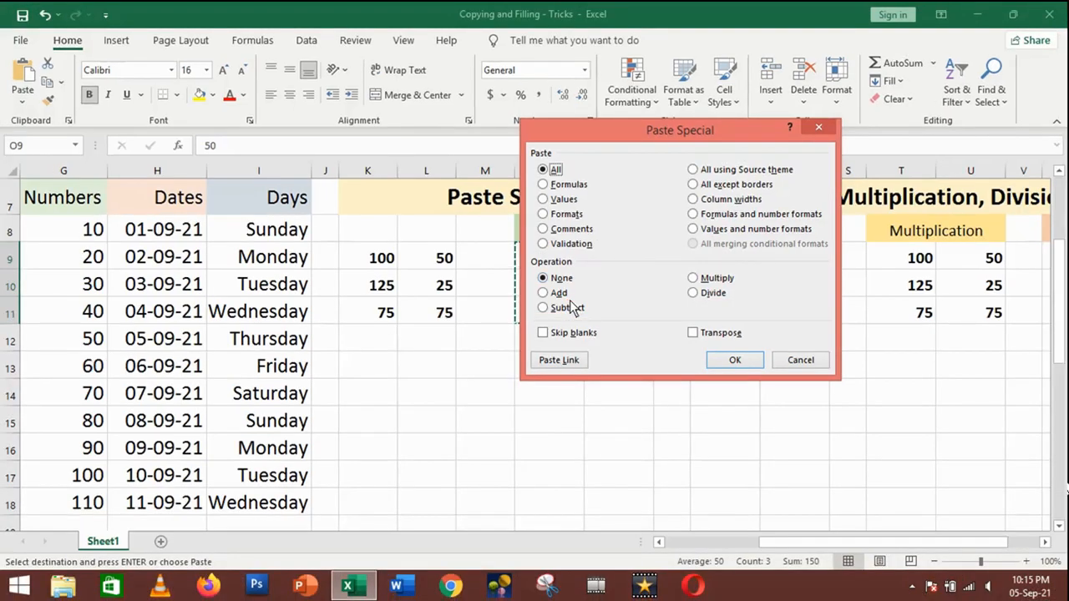
{"action": "left_click", "coordinate": [545, 293]}
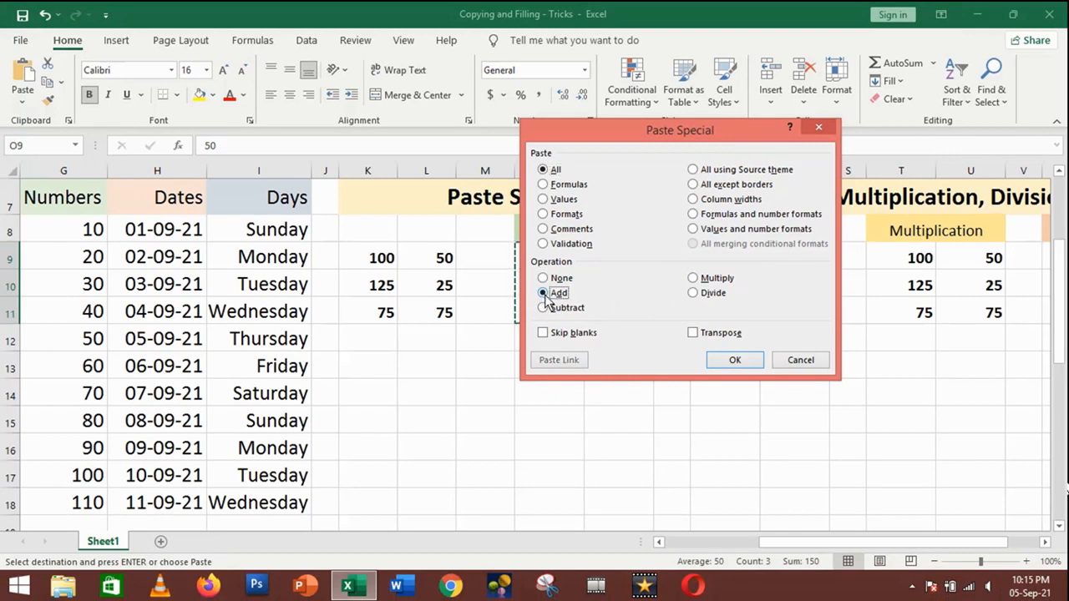
{"action": "left_click", "coordinate": [727, 359]}
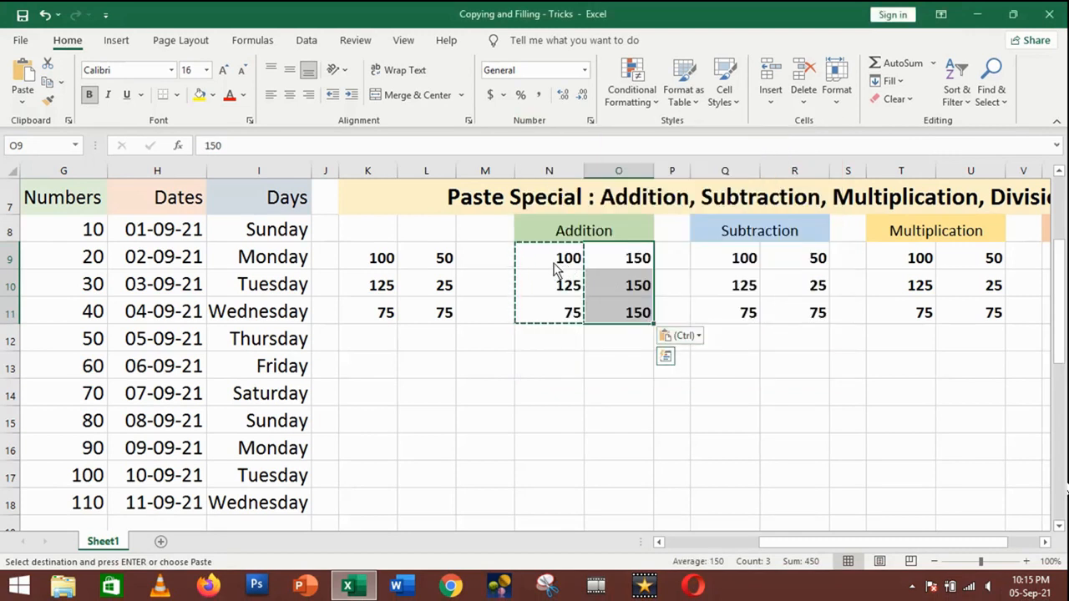
Step: Compare each original number pair in K9:L11 with the matching Addition result in O9:O11
{"action": "left_click", "coordinate": [376, 266]}
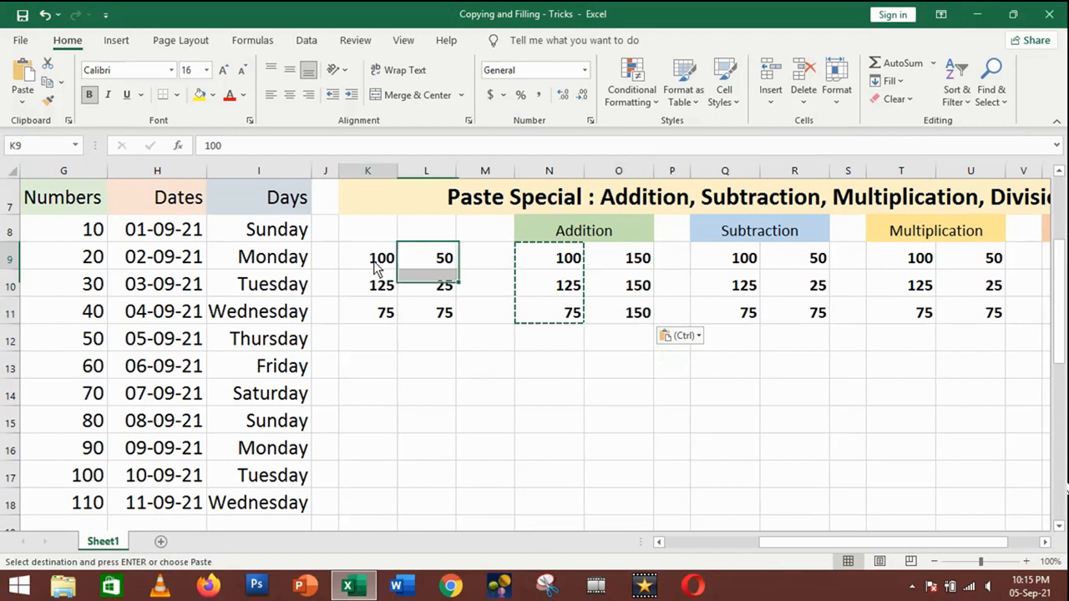
{"action": "left_click", "coordinate": [440, 260]}
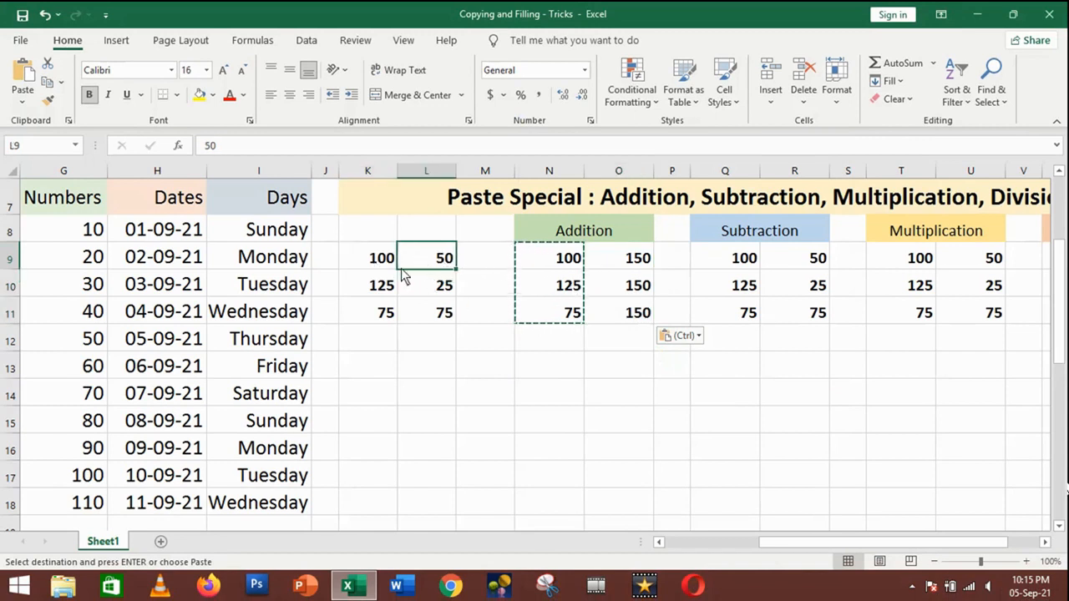
{"action": "left_click", "coordinate": [614, 261]}
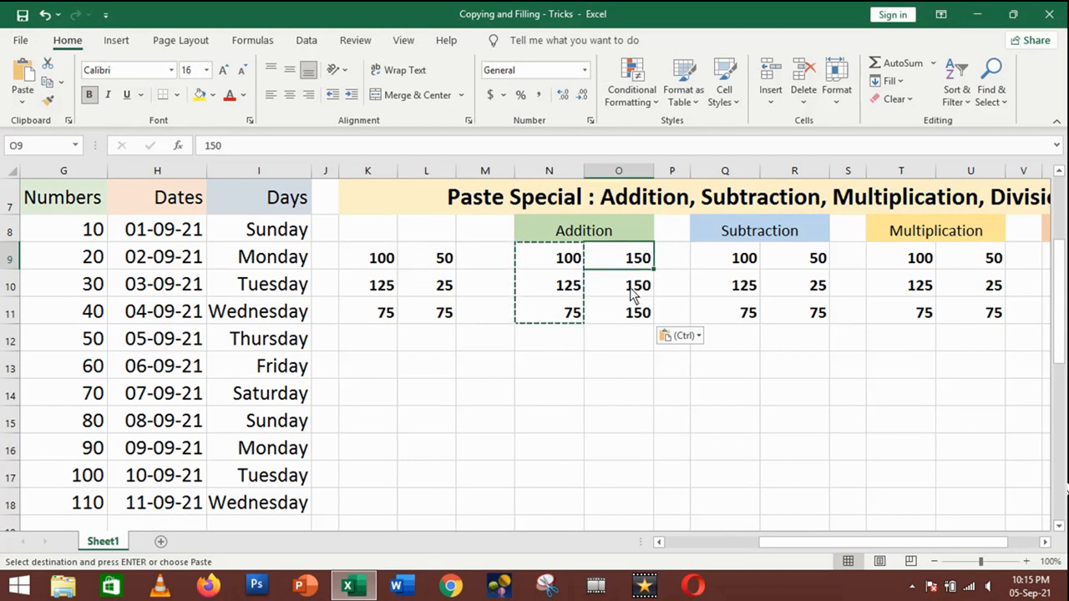
{"action": "left_click", "coordinate": [385, 292]}
{"action": "left_click", "coordinate": [441, 298]}
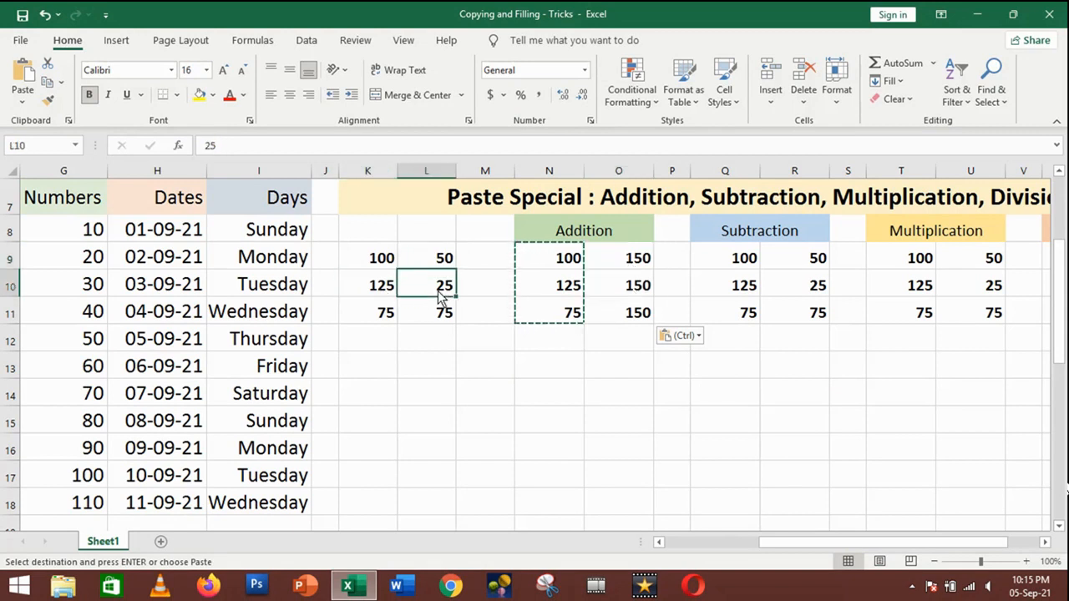
{"action": "left_click", "coordinate": [637, 294]}
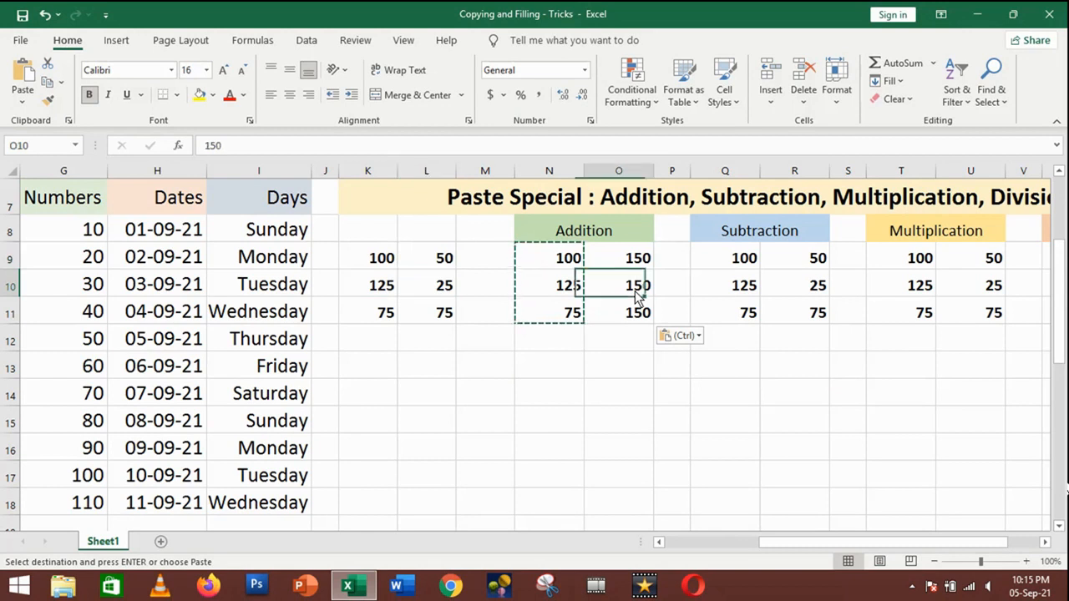
{"action": "left_click", "coordinate": [389, 315]}
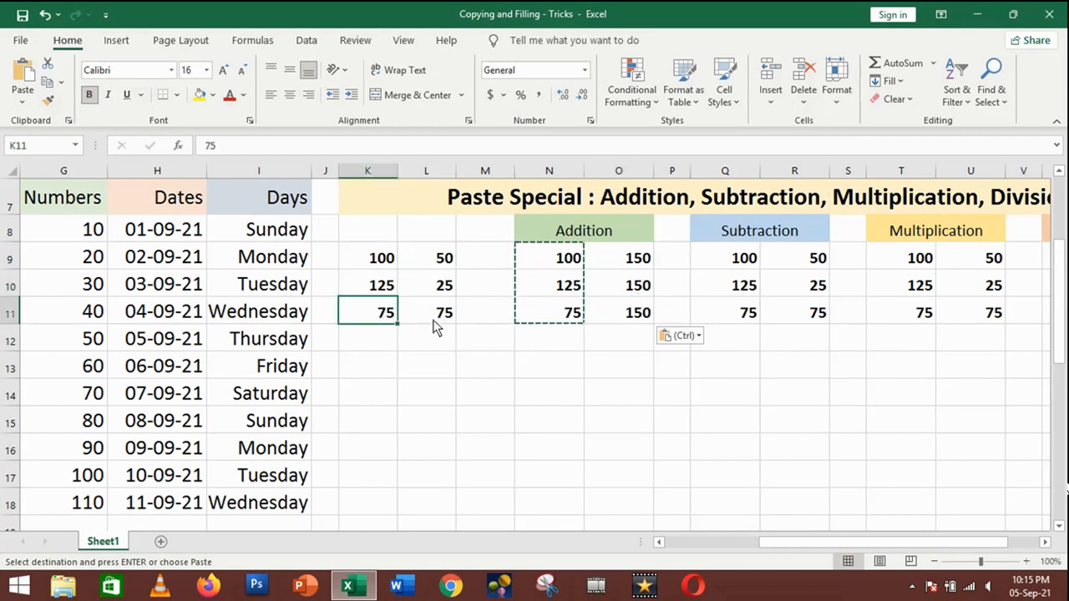
{"action": "left_click", "coordinate": [434, 325]}
{"action": "left_click", "coordinate": [633, 319]}
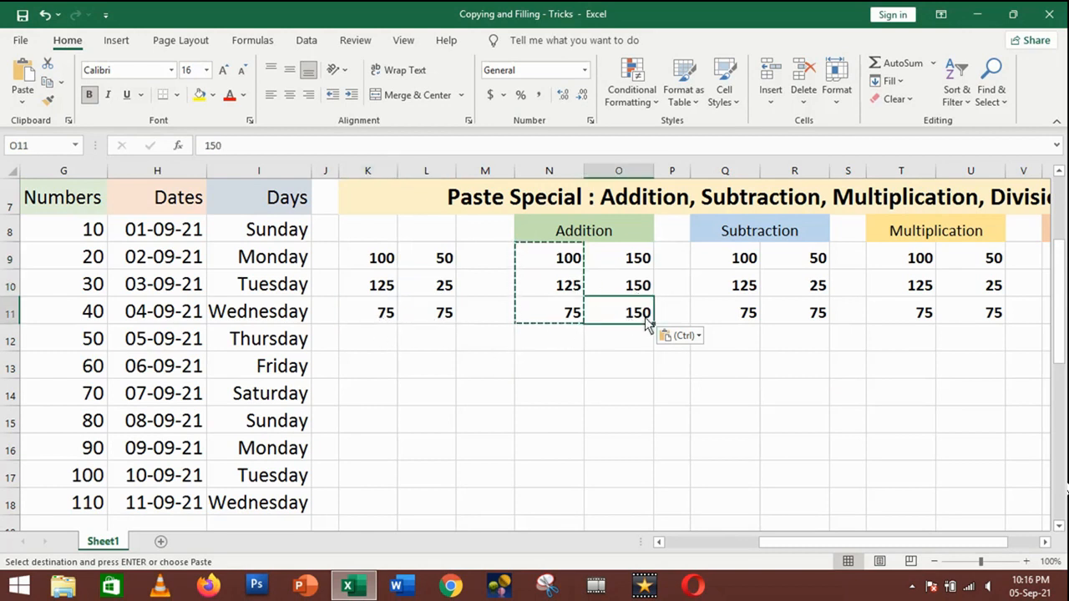
{"action": "left_click", "coordinate": [545, 385]}
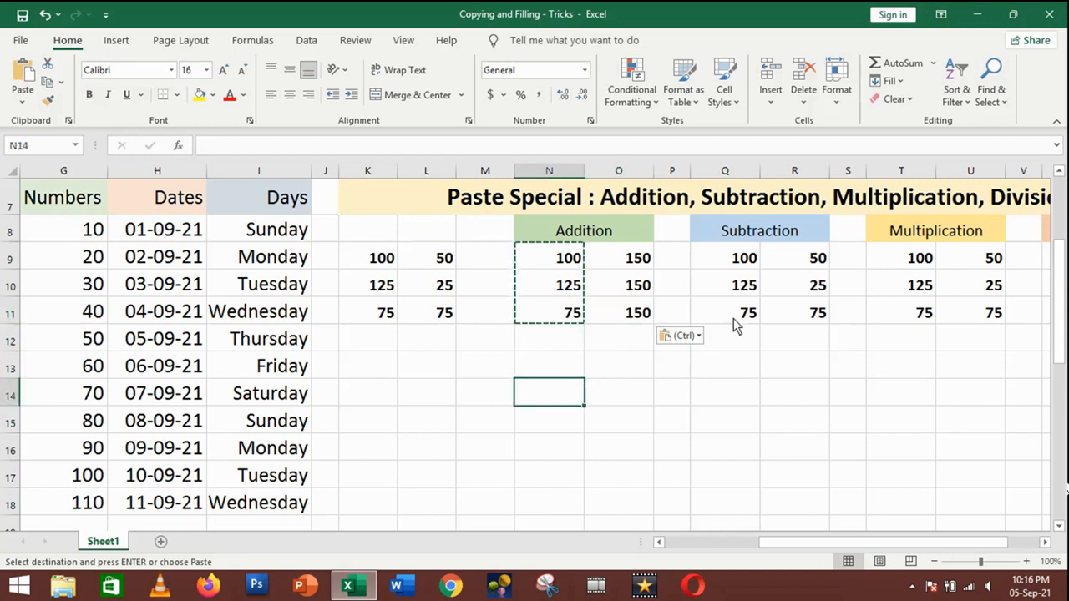
Step: Copy Q9:Q11 in the Subtraction block and paste it onto R9:R11 using Paste Special with the Subtract operation
{"action": "left_click_drag", "start_coordinate": [733, 265], "coordinate": [731, 310]}
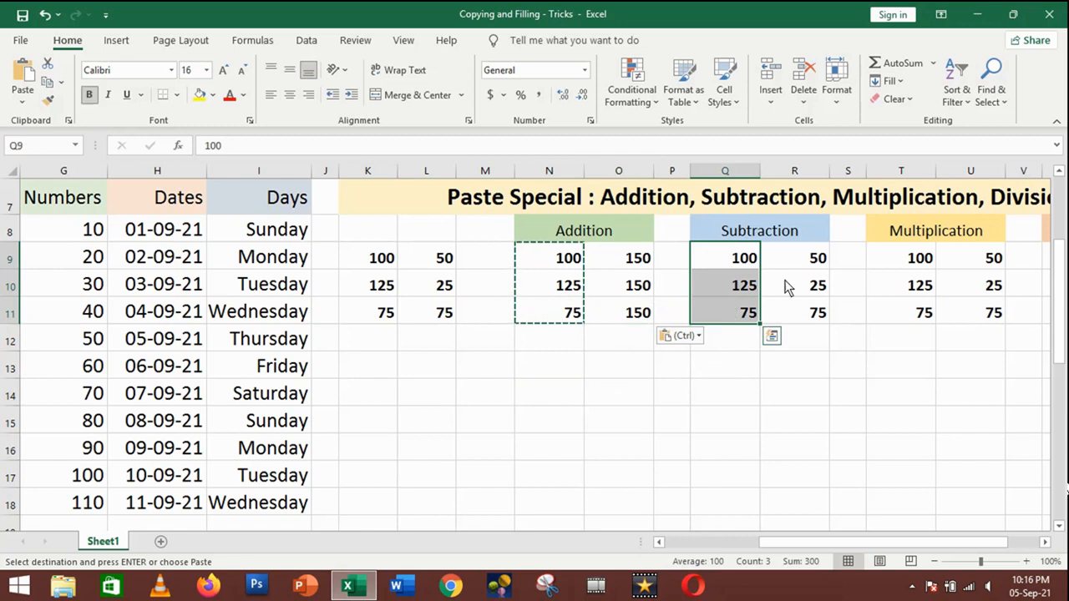
{"action": "right_click", "coordinate": [722, 277]}
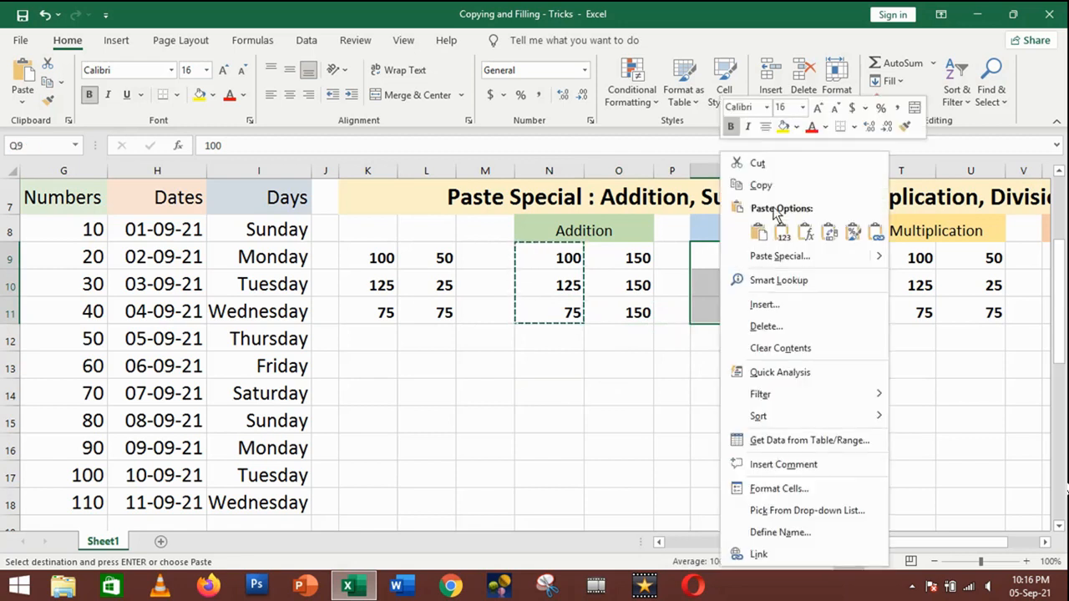
{"action": "left_click", "coordinate": [762, 184]}
{"action": "left_click", "coordinate": [802, 258]}
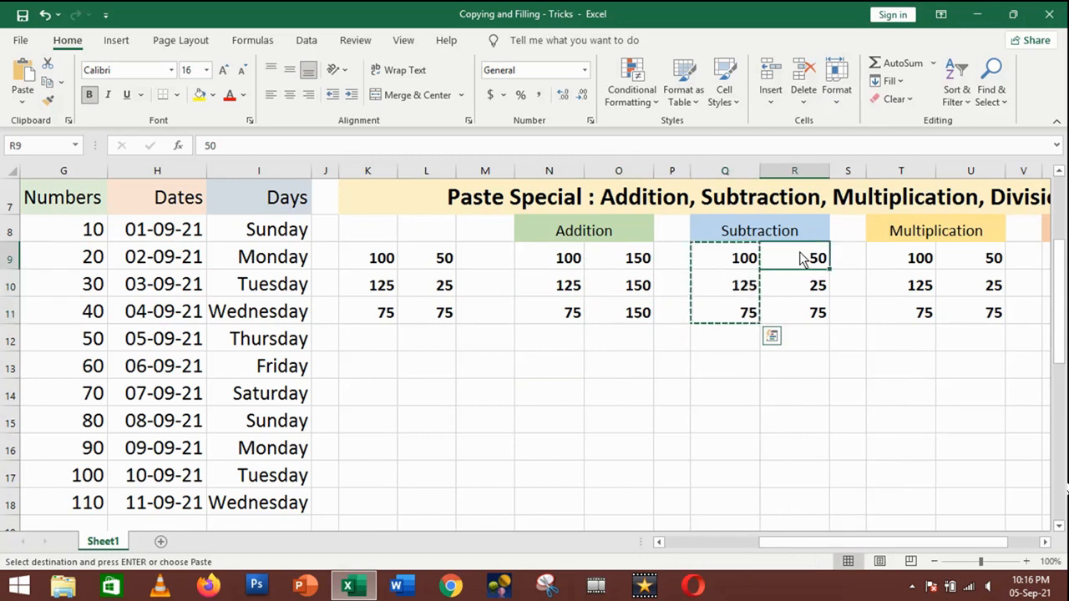
{"action": "left_click_drag", "start_coordinate": [802, 261], "coordinate": [802, 317]}
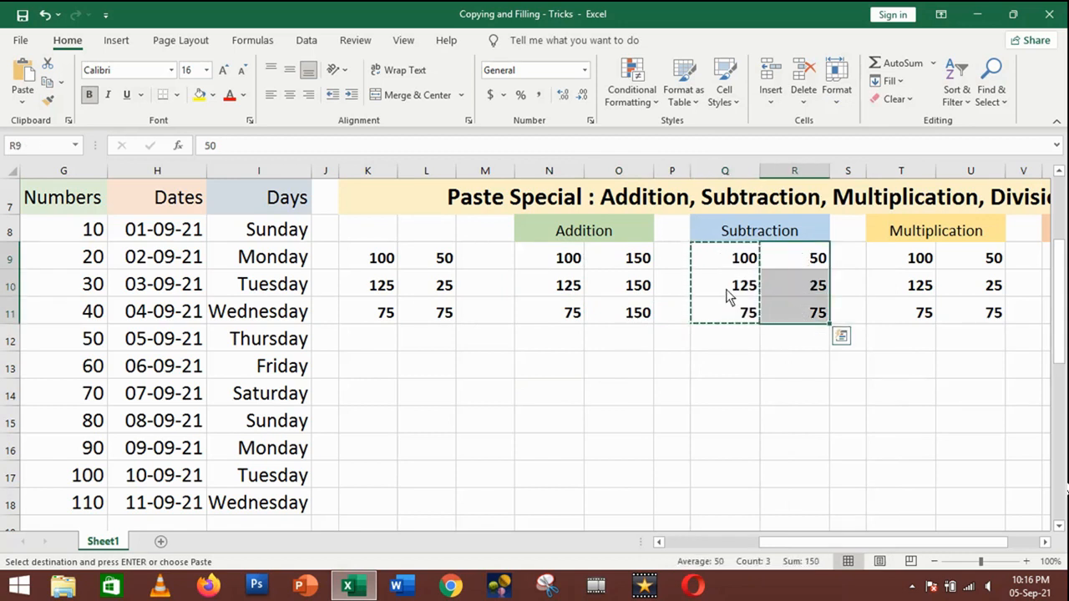
{"action": "right_click", "coordinate": [791, 265]}
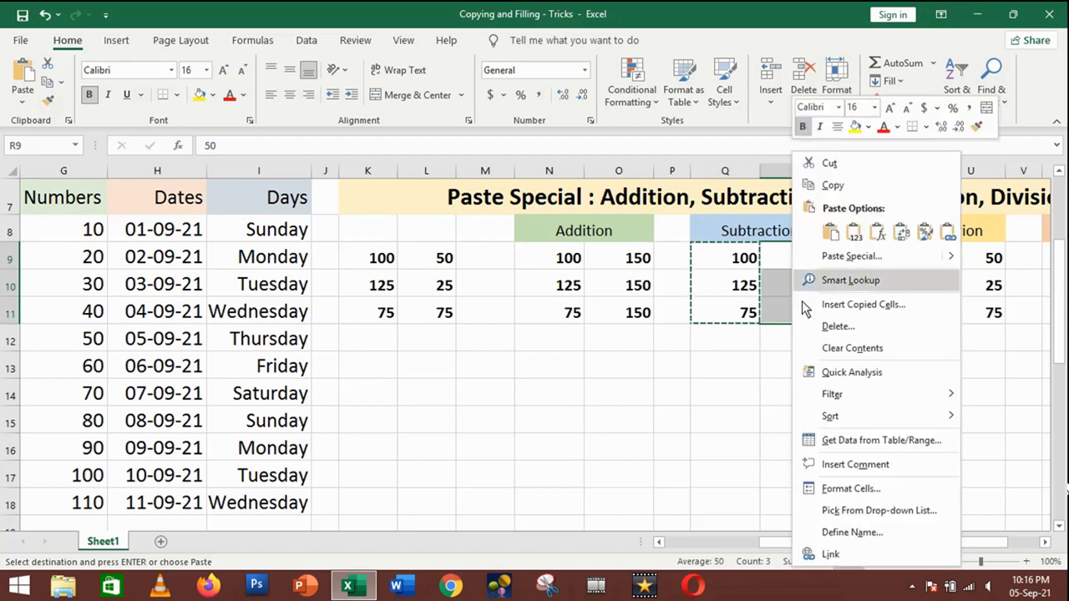
{"action": "left_click", "coordinate": [851, 256]}
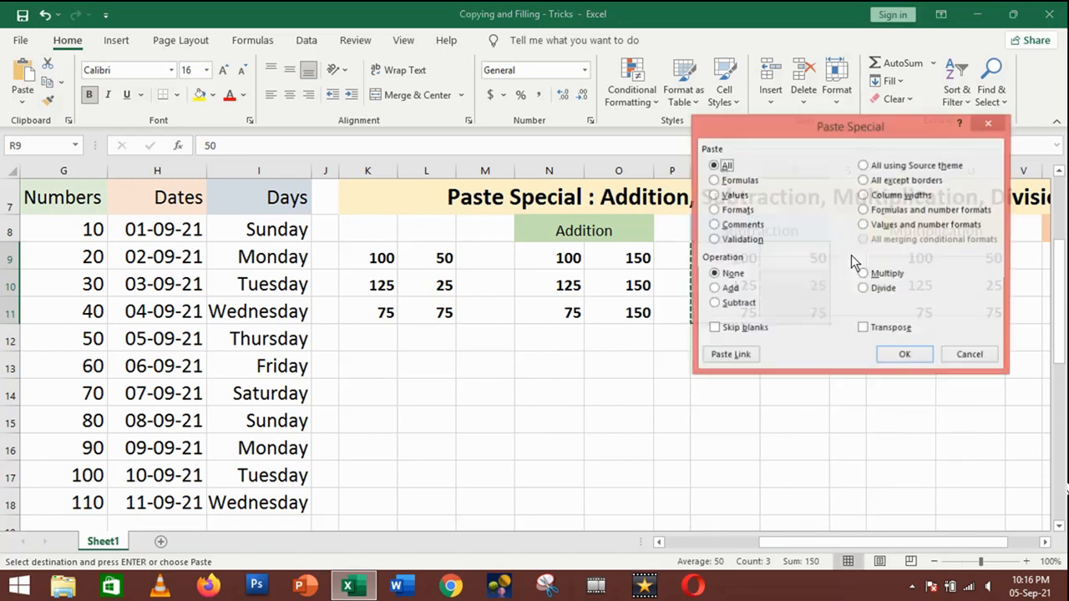
{"action": "left_click", "coordinate": [723, 306]}
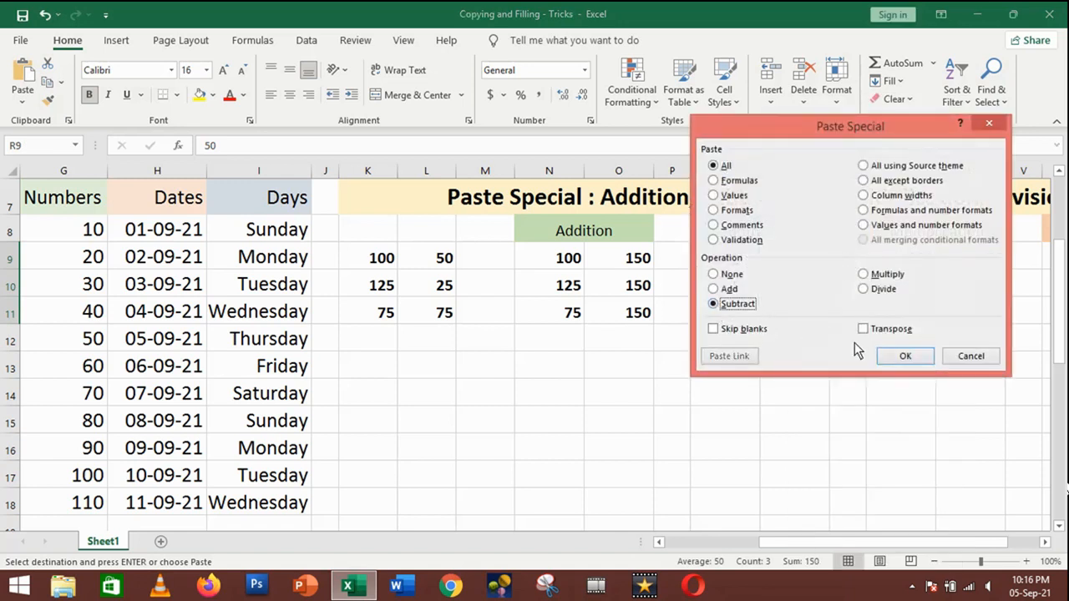
{"action": "left_click", "coordinate": [902, 356]}
Step: Compare the original number pairs in K9:L11 with the matching Subtraction results in R9:R11
{"action": "left_click", "coordinate": [447, 260]}
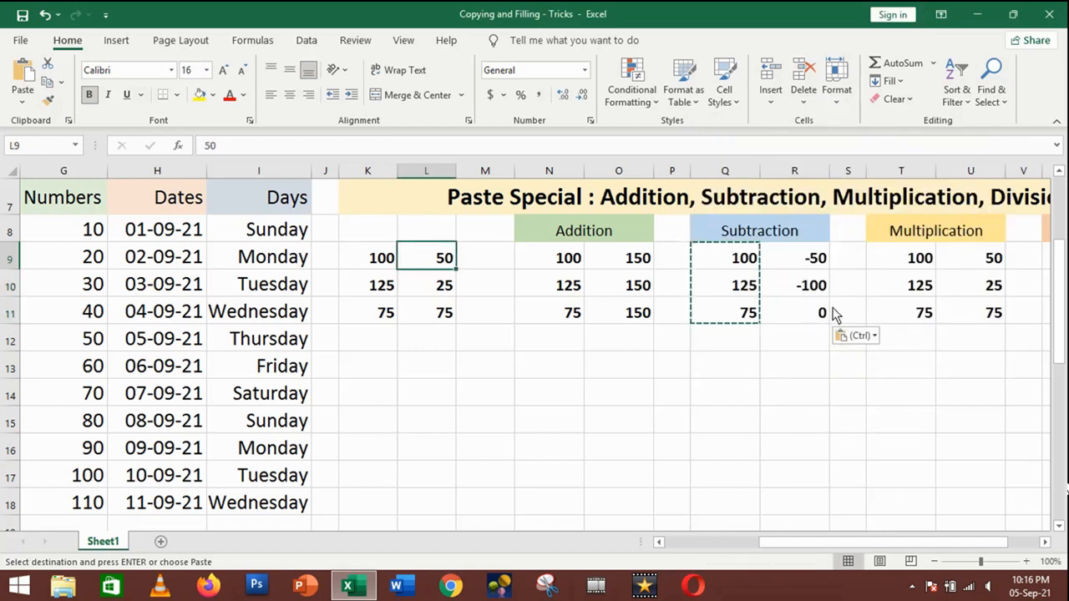
{"action": "key", "text": "Escape"}
{"action": "left_click", "coordinate": [818, 266]}
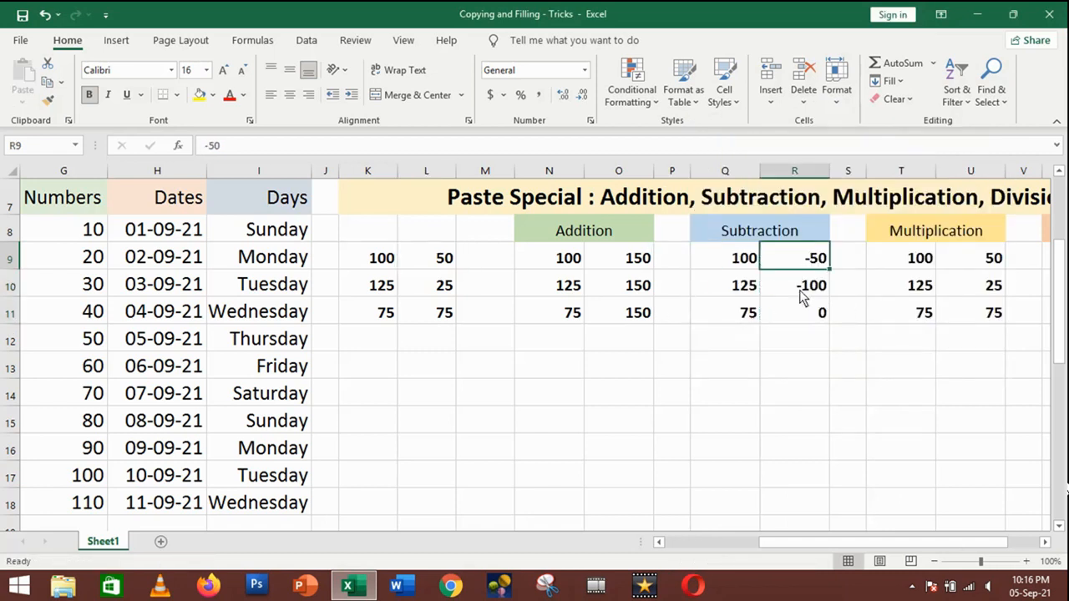
{"action": "left_click", "coordinate": [442, 293]}
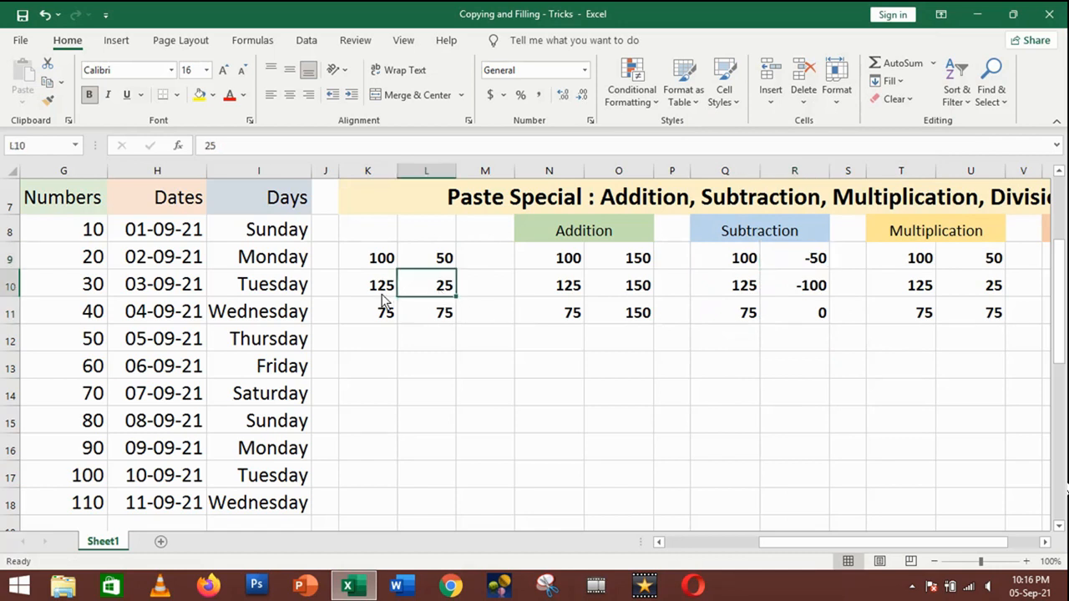
{"action": "left_click", "coordinate": [381, 294]}
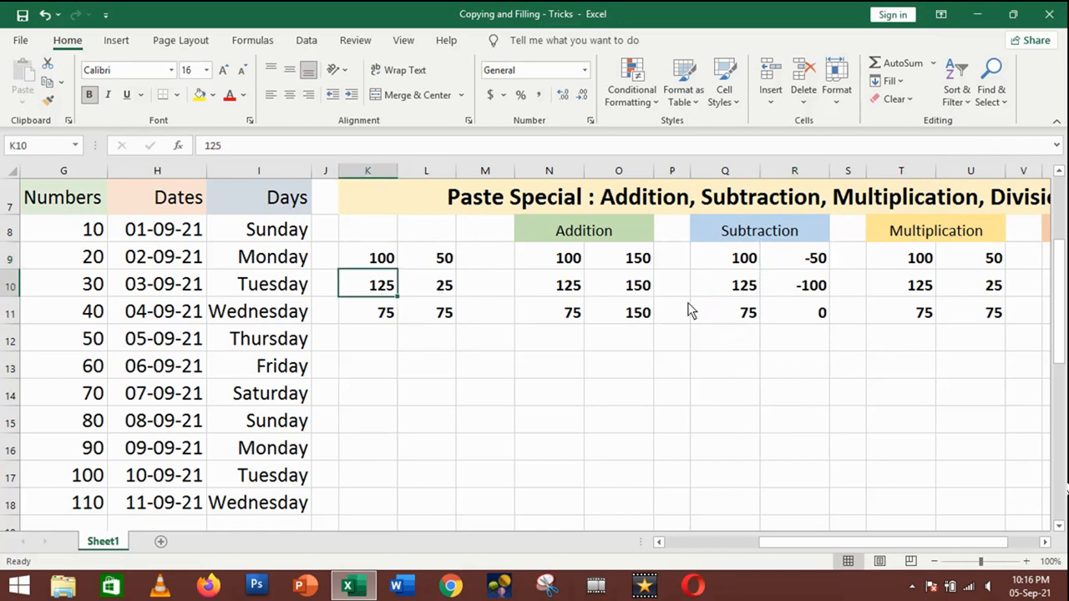
{"action": "left_click", "coordinate": [808, 294]}
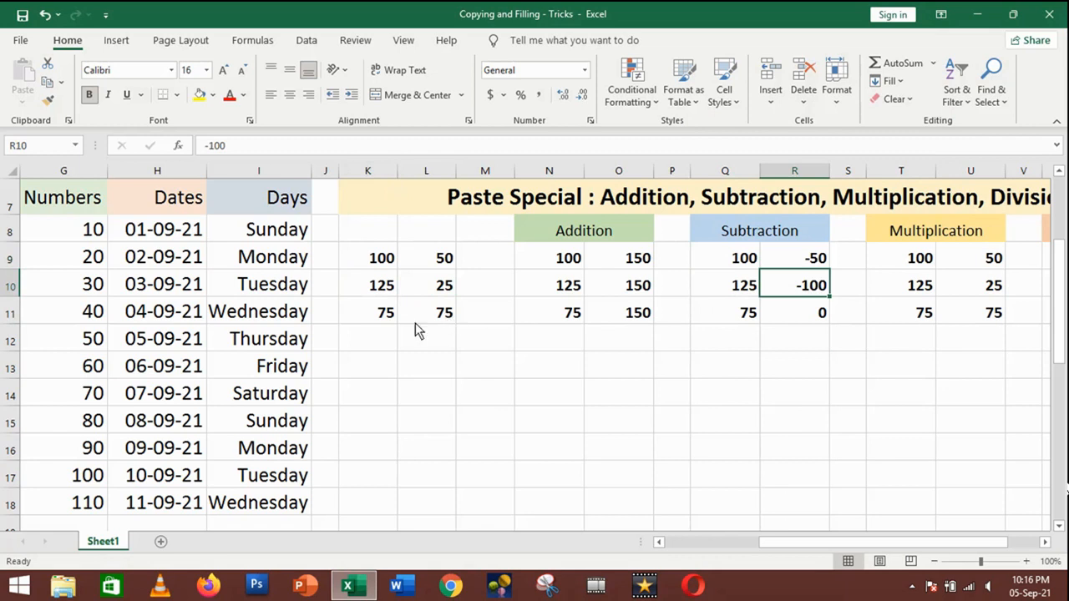
{"action": "left_click", "coordinate": [819, 323]}
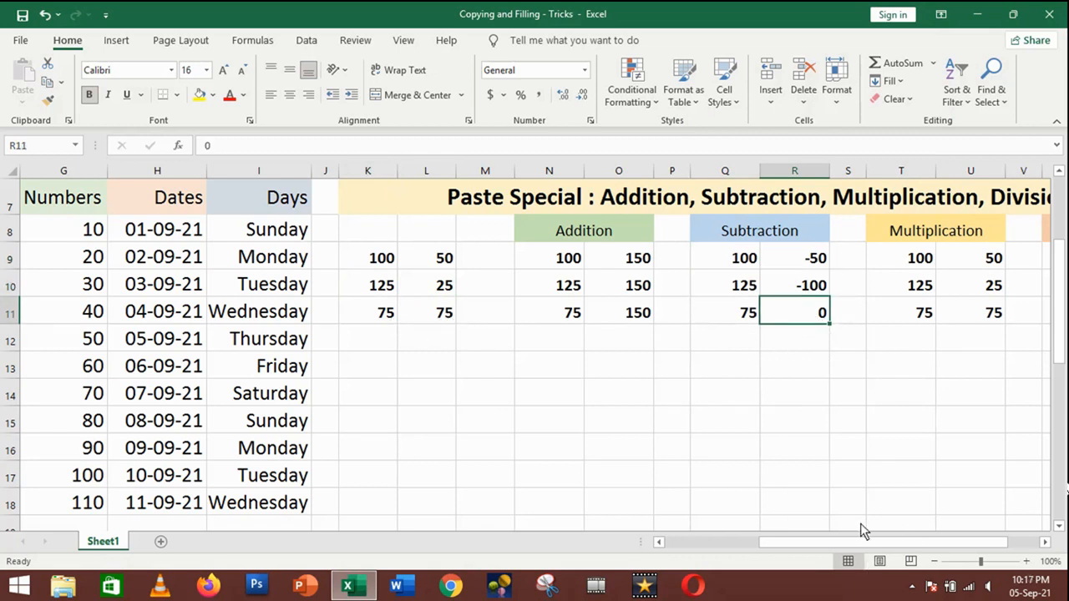
Step: Copy T9:T11 in the Multiplication block and paste it onto U9:U11 using Paste Special with the Multiply operation
{"action": "left_click", "coordinate": [911, 268]}
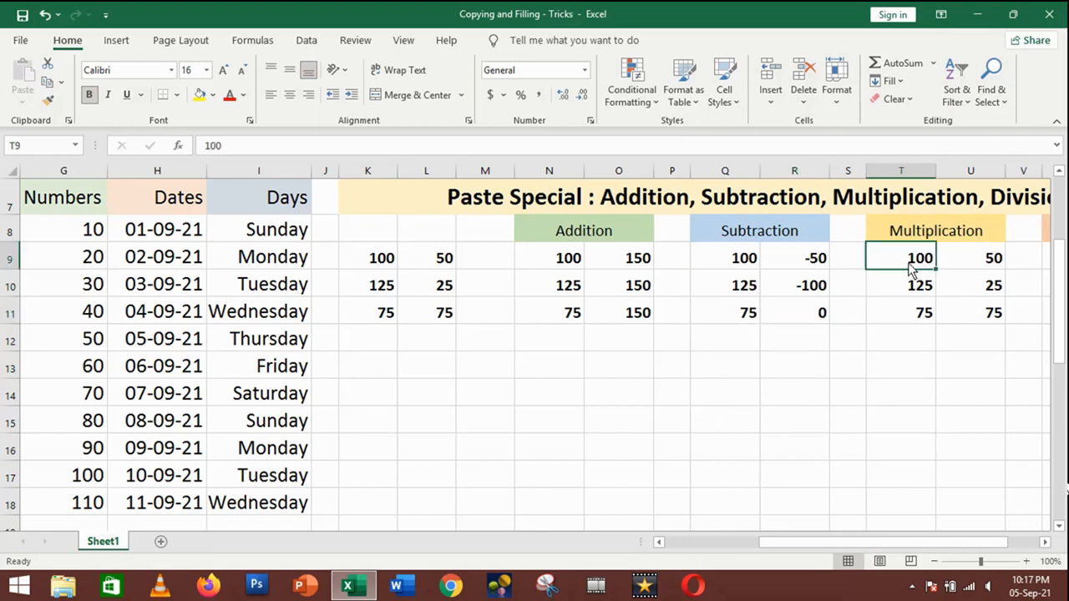
{"action": "left_click_drag", "start_coordinate": [911, 280], "coordinate": [911, 311]}
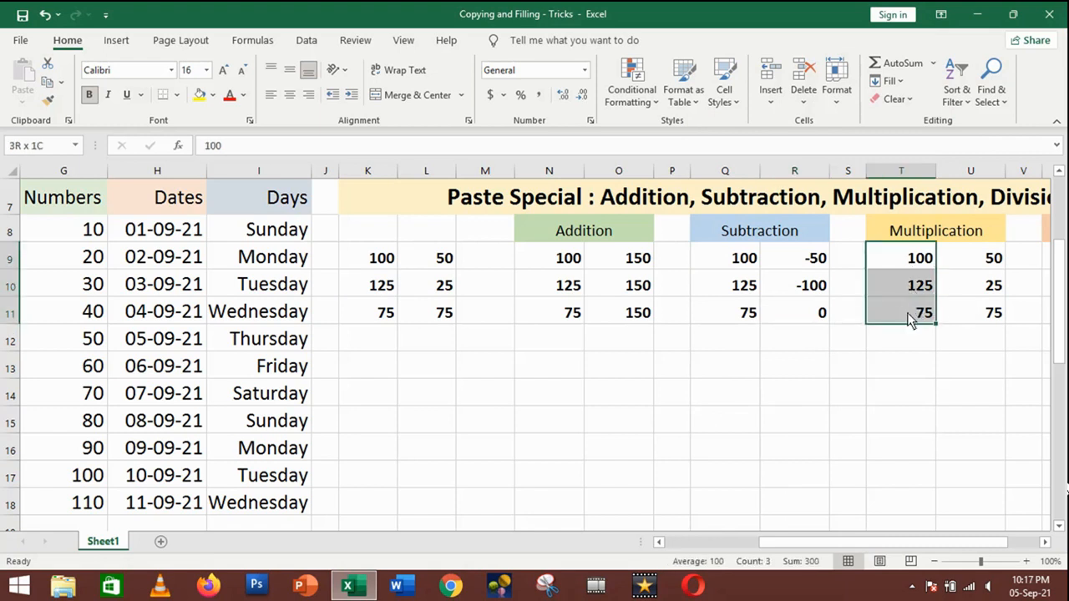
{"action": "right_click", "coordinate": [899, 268]}
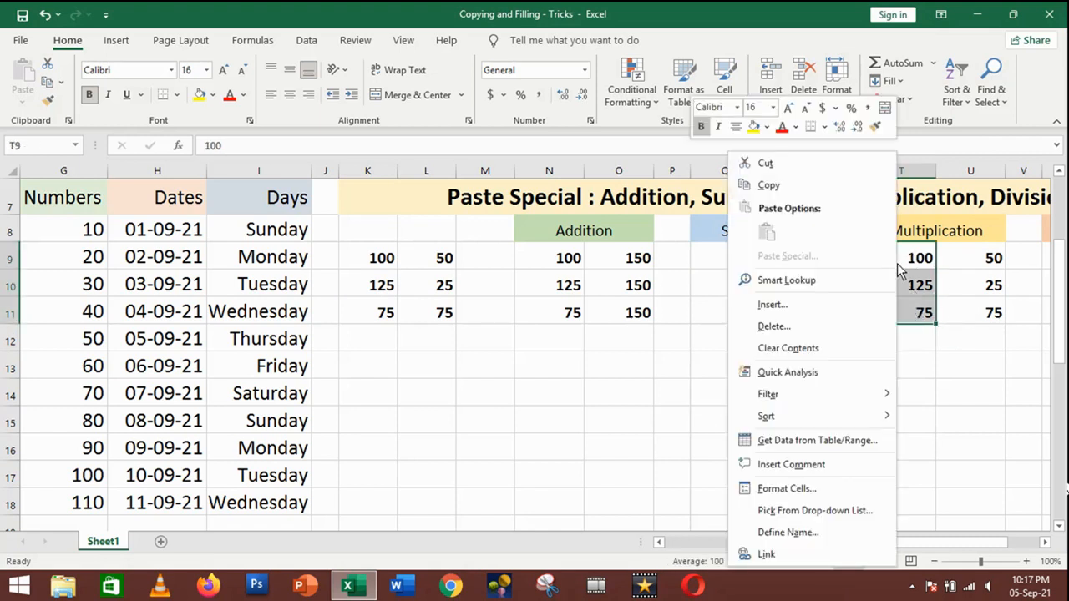
{"action": "left_click", "coordinate": [784, 186]}
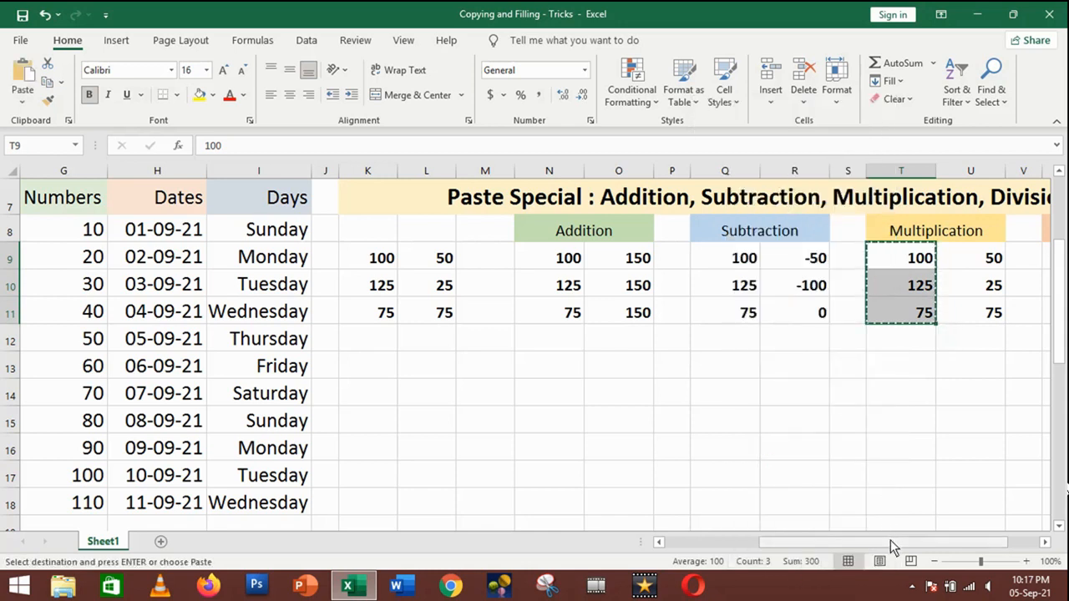
{"action": "left_click_drag", "start_coordinate": [890, 540], "coordinate": [929, 540]}
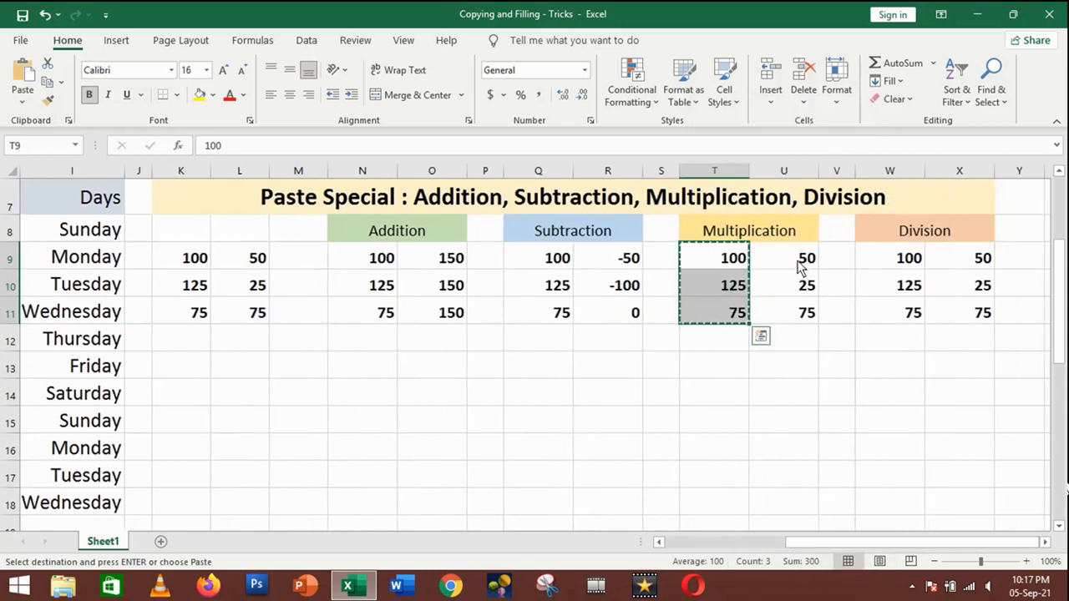
{"action": "left_click_drag", "start_coordinate": [801, 266], "coordinate": [800, 315]}
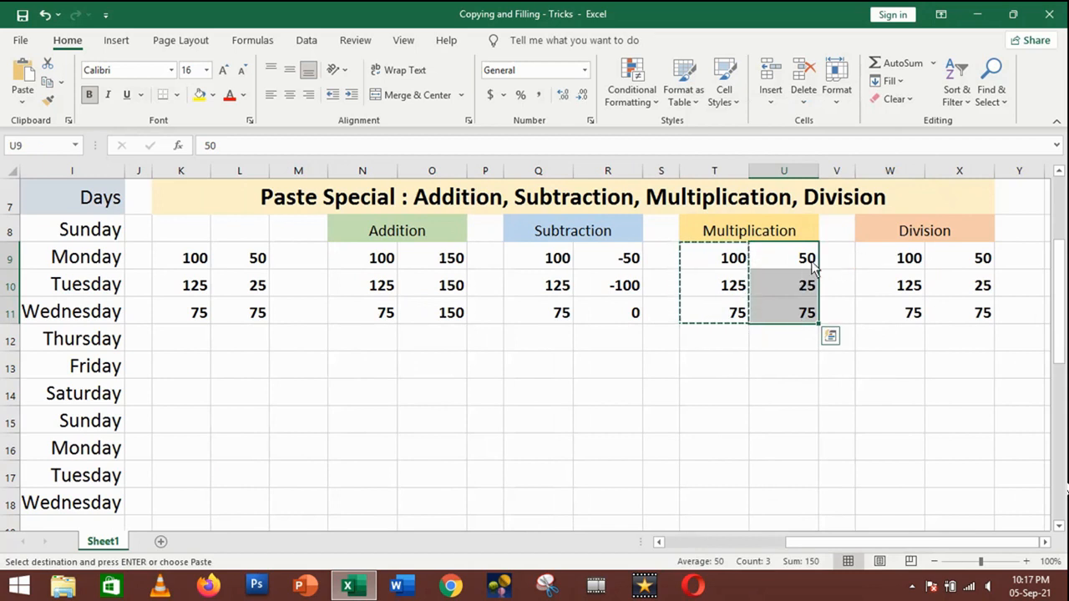
{"action": "right_click", "coordinate": [784, 268]}
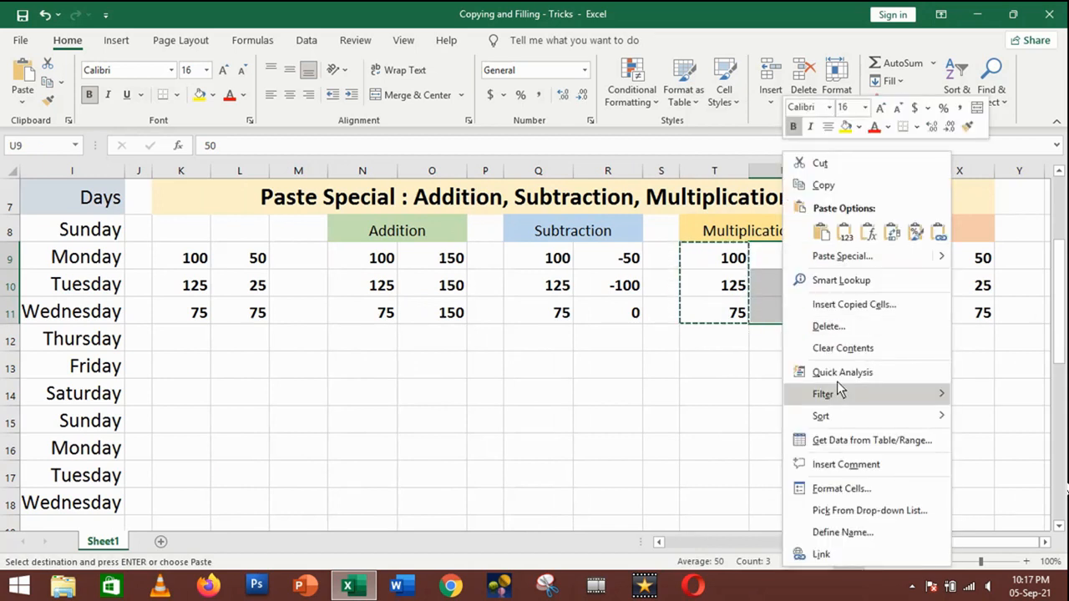
{"action": "left_click", "coordinate": [842, 260]}
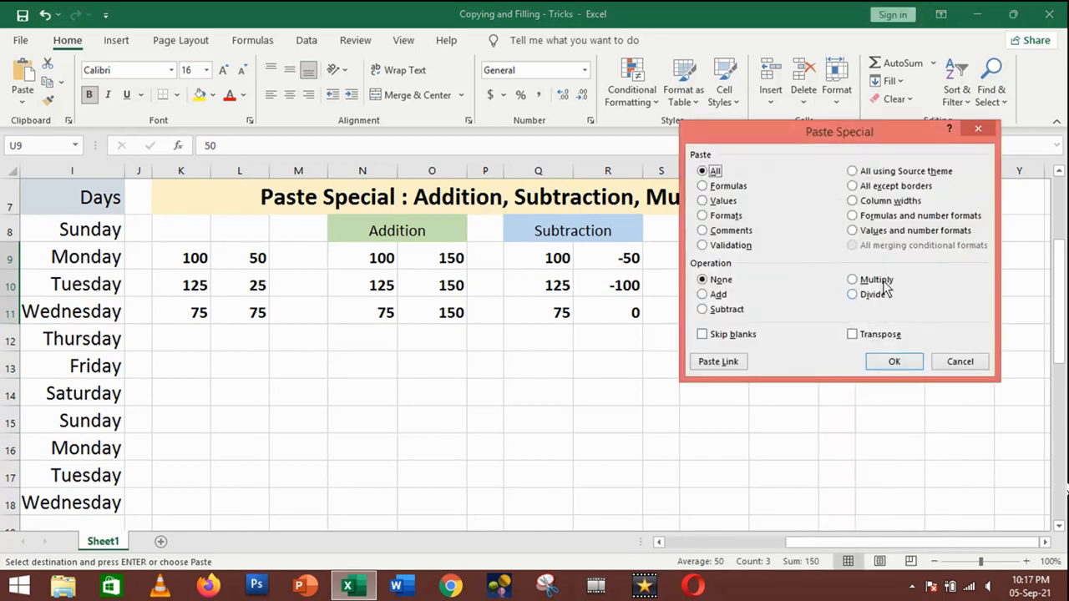
{"action": "left_click", "coordinate": [877, 280]}
{"action": "left_click", "coordinate": [894, 361]}
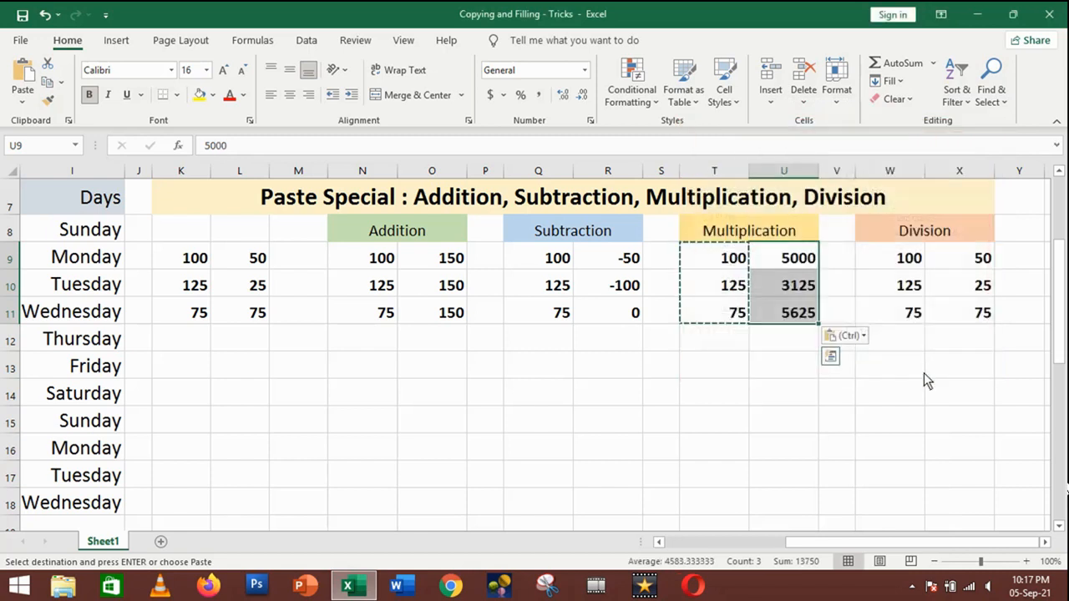
Step: Compare the first two original number pairs in K9:L10 with the Multiplication results in U9:U10
{"action": "left_click", "coordinate": [825, 391]}
{"action": "left_click", "coordinate": [798, 263]}
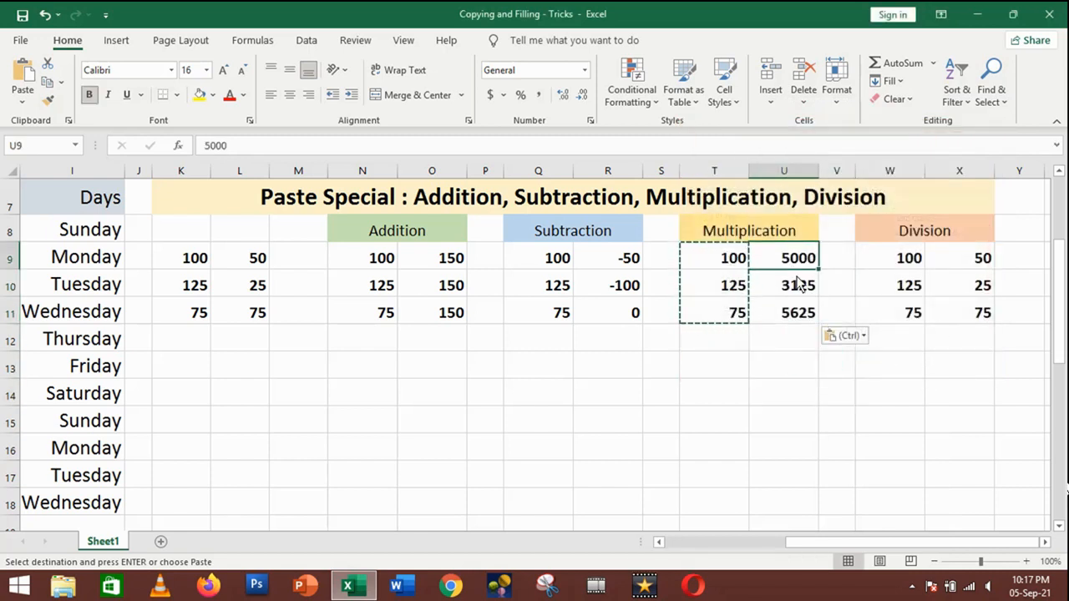
{"action": "left_click", "coordinate": [184, 266]}
{"action": "left_click", "coordinate": [240, 266]}
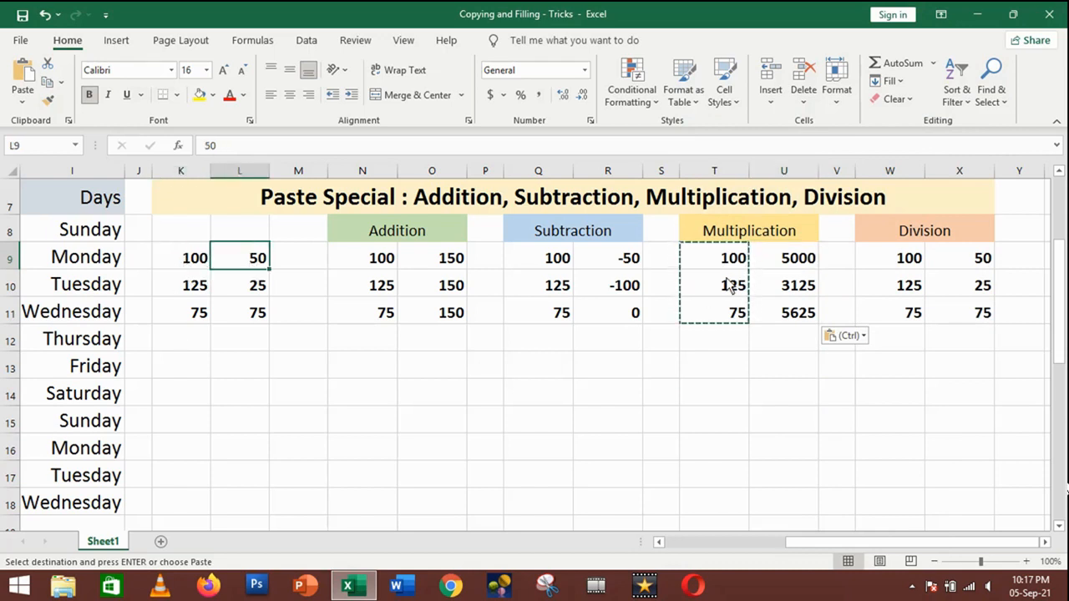
{"action": "left_click", "coordinate": [804, 262]}
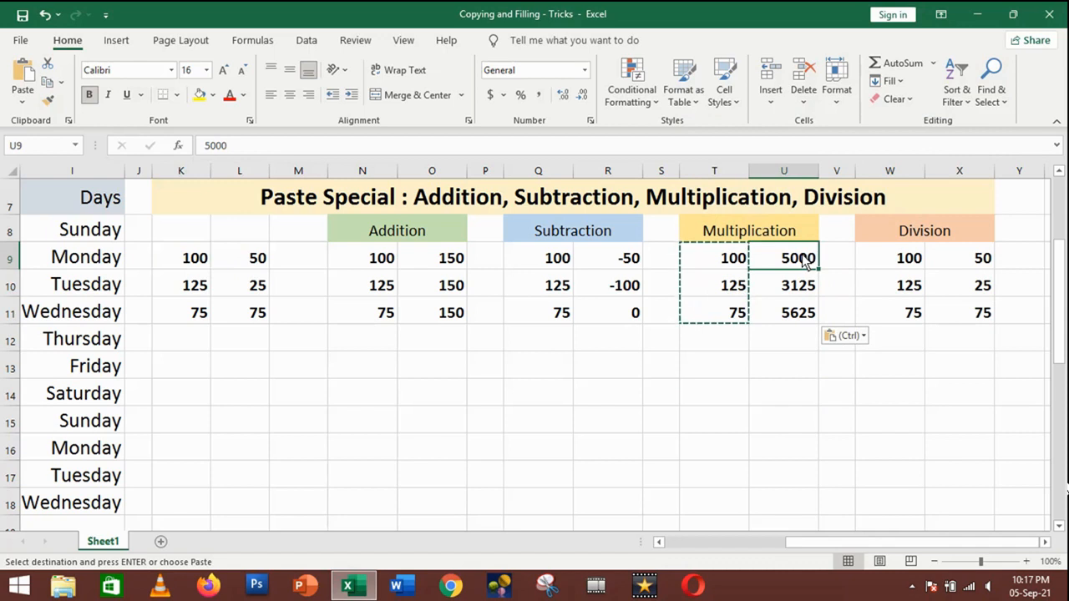
{"action": "left_click", "coordinate": [195, 287]}
{"action": "left_click", "coordinate": [252, 291]}
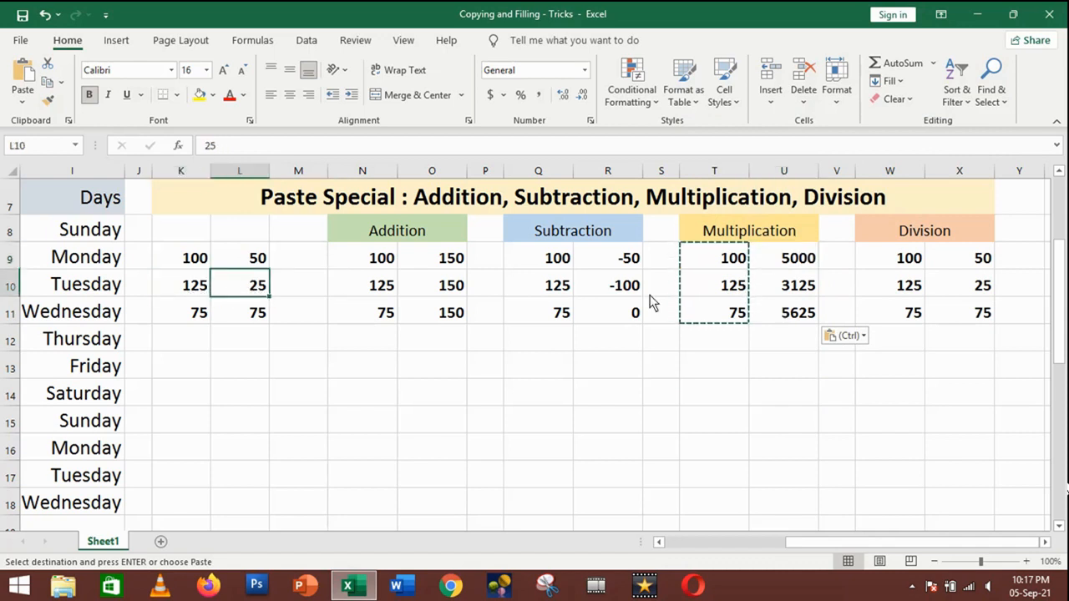
{"action": "left_click", "coordinate": [804, 293]}
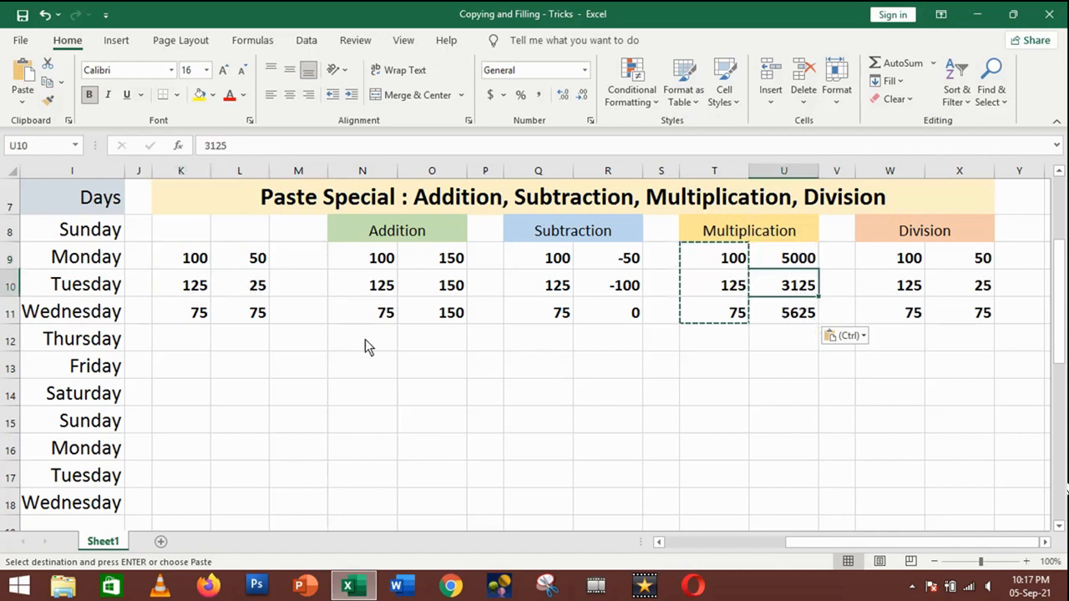
Step: Copy W9:W11 in the Division block, paste it onto X9:X11 using Paste Special with the Divide operation, and clear the copy marquee
{"action": "left_click_drag", "start_coordinate": [898, 258], "coordinate": [893, 311]}
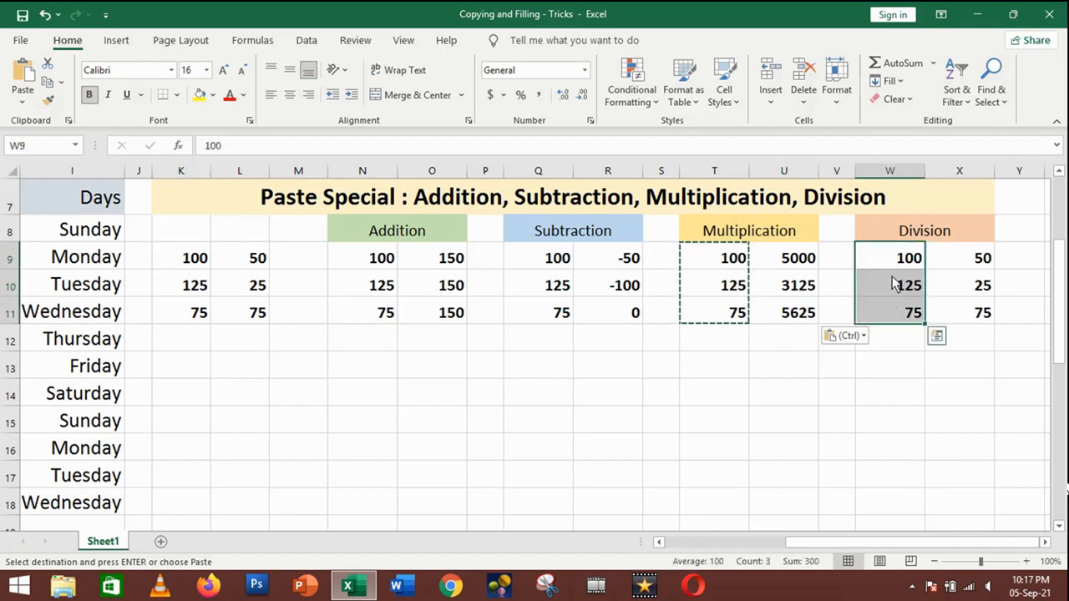
{"action": "right_click", "coordinate": [897, 281]}
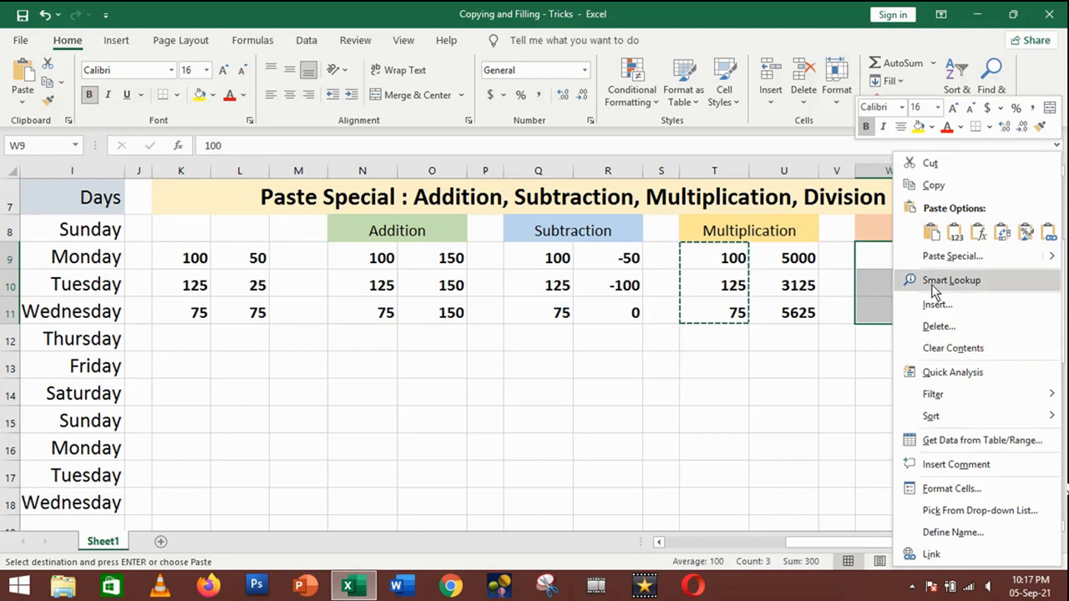
{"action": "left_click", "coordinate": [934, 187]}
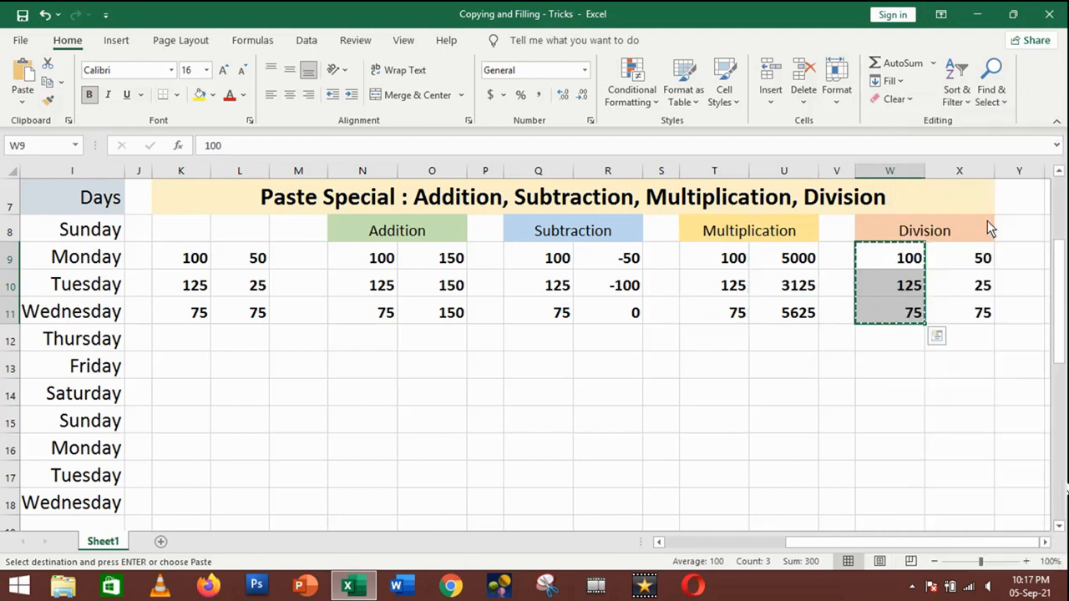
{"action": "left_click_drag", "start_coordinate": [961, 260], "coordinate": [962, 311]}
{"action": "right_click", "coordinate": [950, 258]}
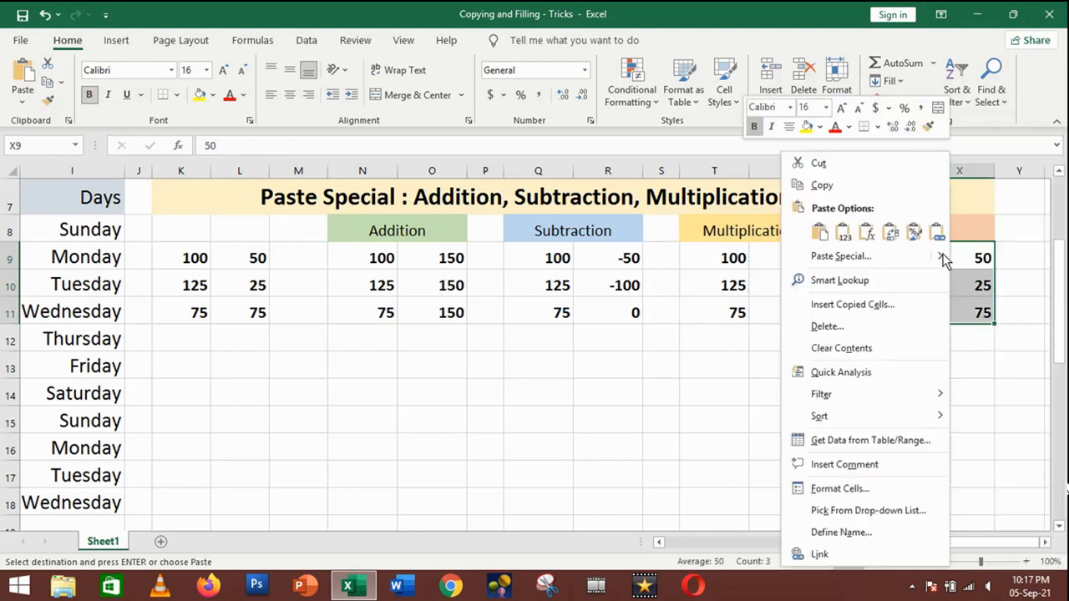
{"action": "left_click", "coordinate": [849, 258]}
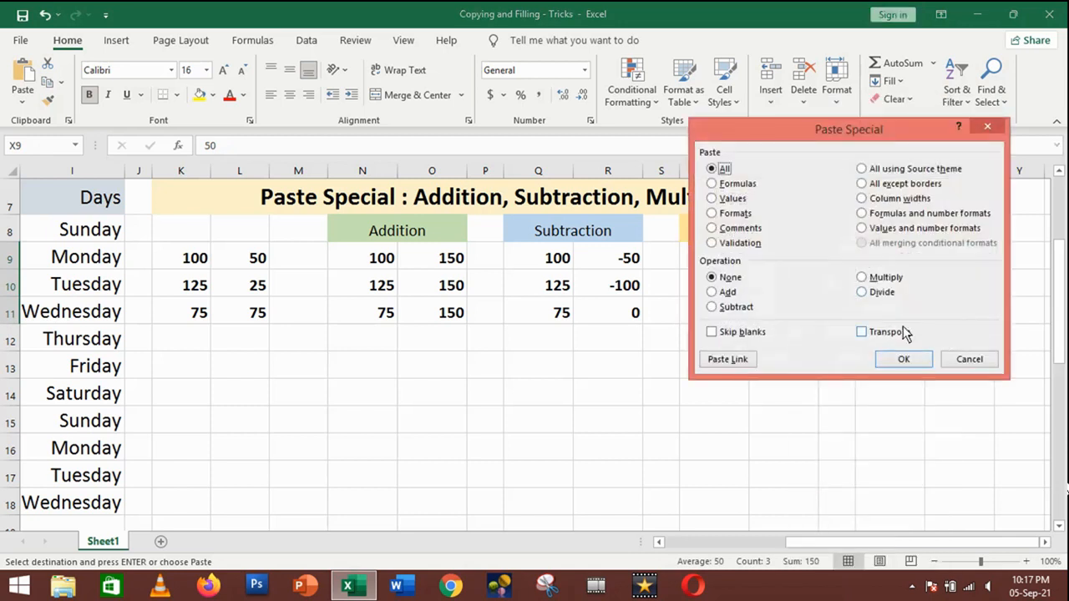
{"action": "left_click", "coordinate": [875, 299]}
{"action": "left_click", "coordinate": [906, 359]}
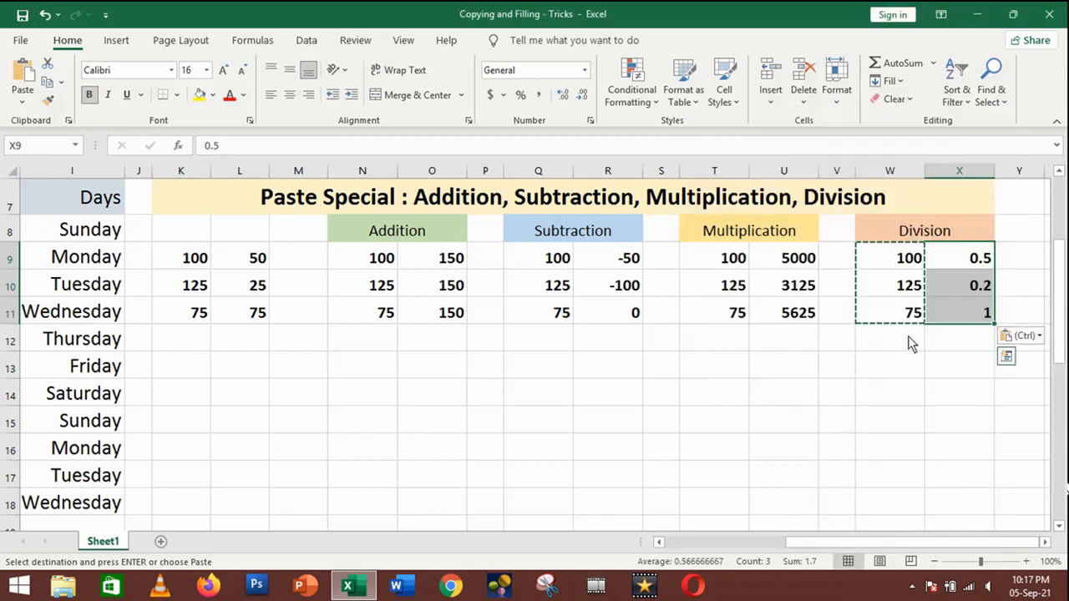
{"action": "left_click", "coordinate": [962, 262]}
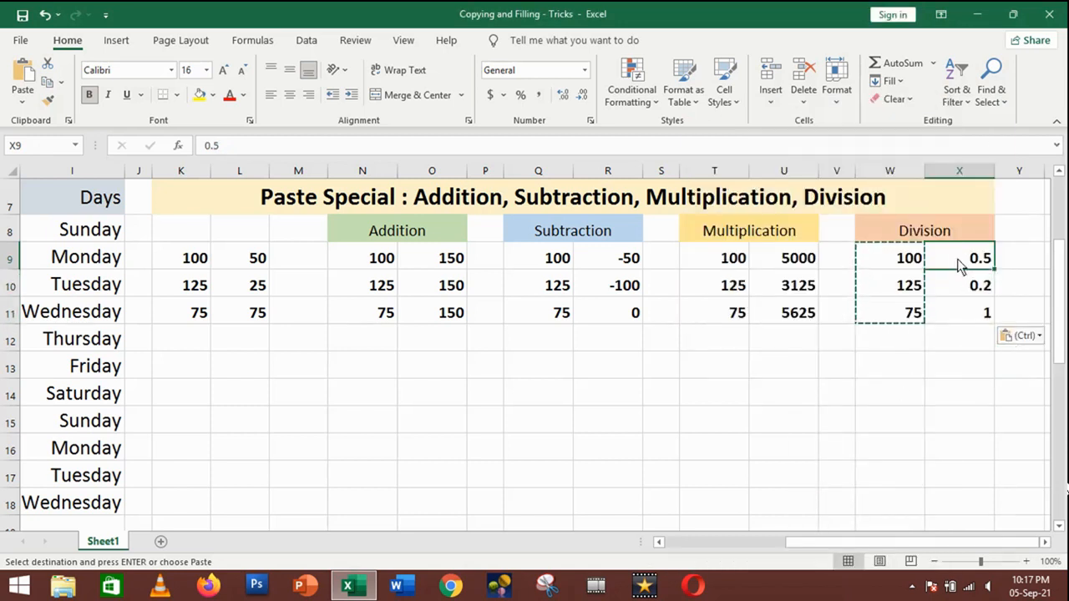
{"action": "key", "text": "Escape"}
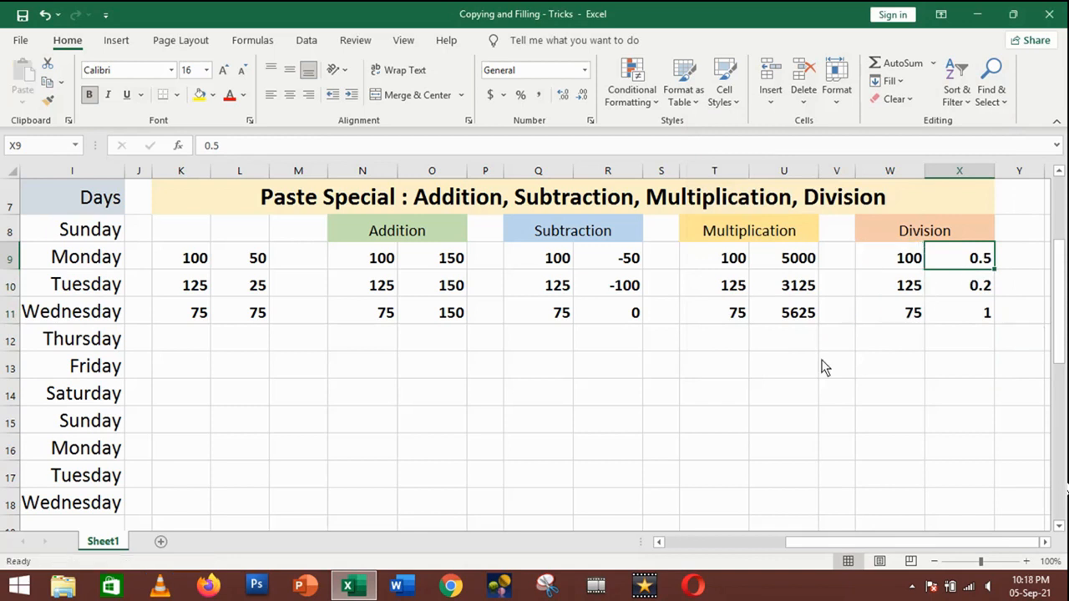
Step: Compare the original number pairs in K9:L11 with the matching Division results in X9:X11
{"action": "left_click", "coordinate": [199, 264]}
{"action": "left_click", "coordinate": [242, 263]}
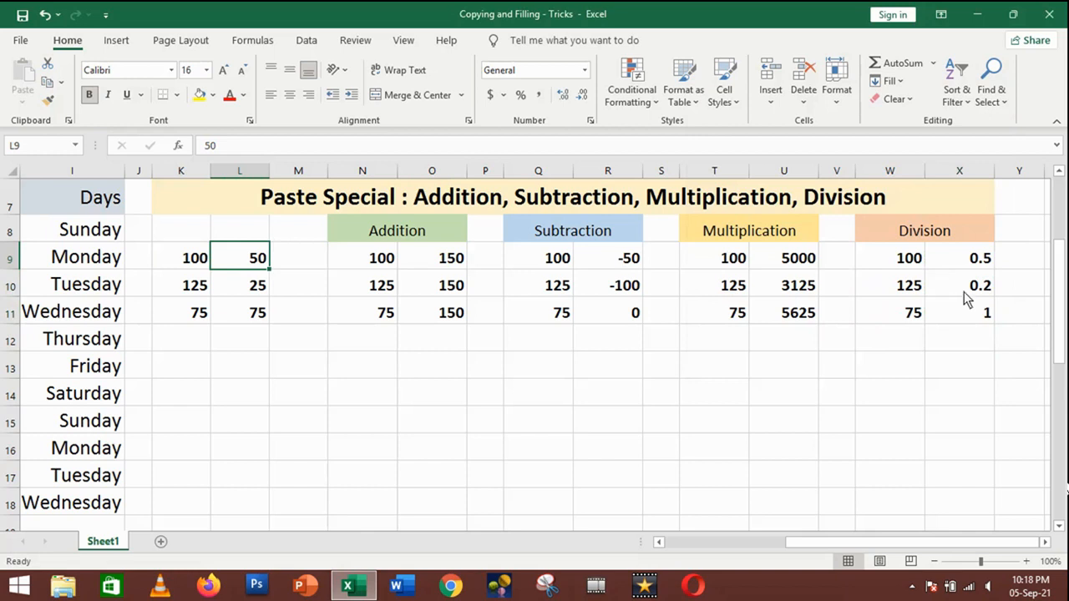
{"action": "left_click", "coordinate": [201, 268]}
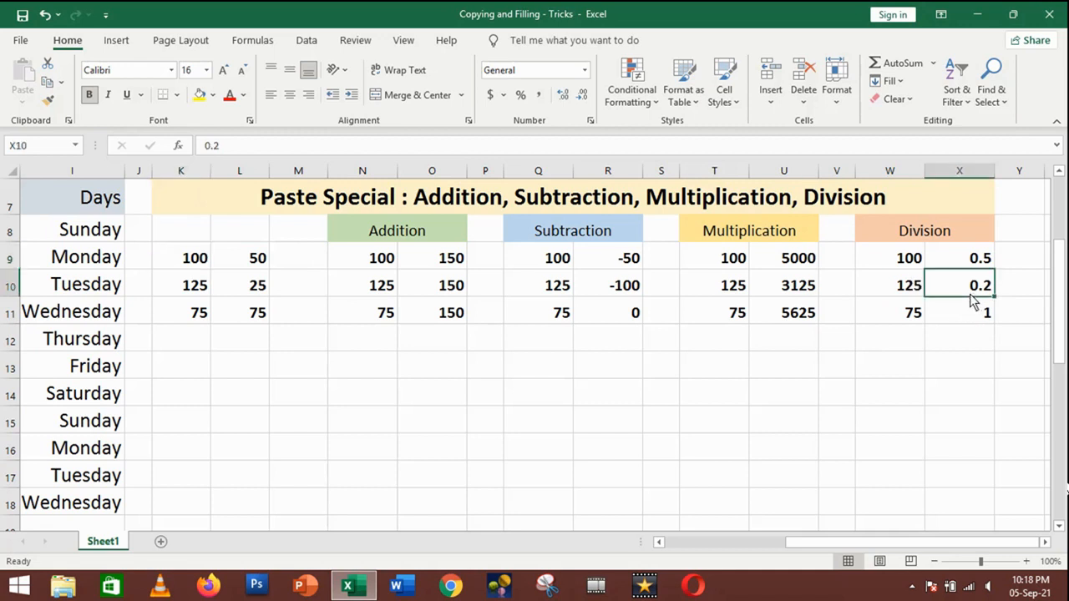
{"action": "left_click", "coordinate": [252, 286]}
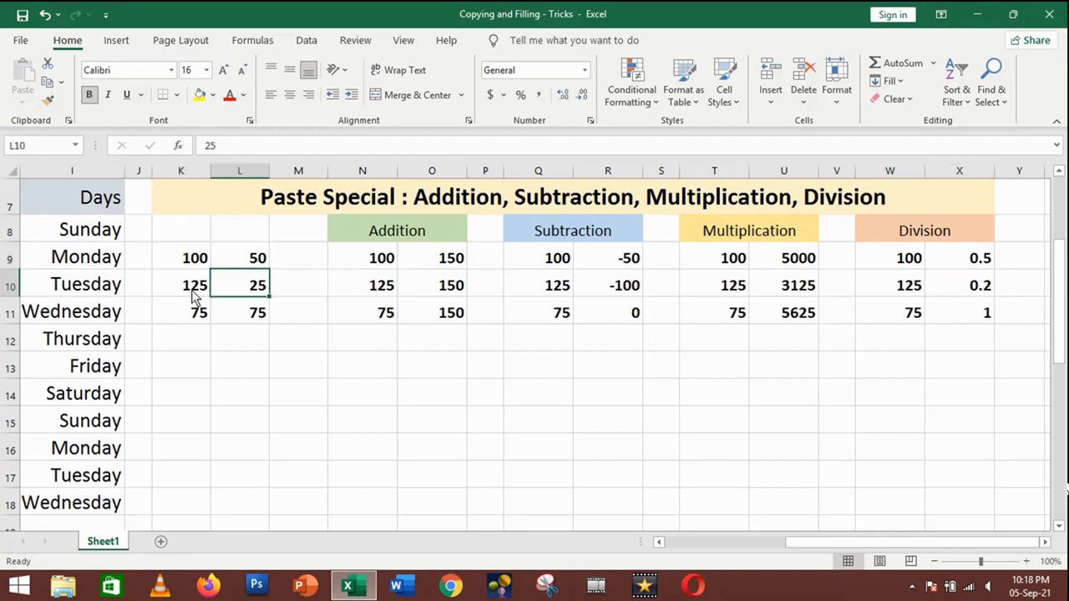
{"action": "left_click", "coordinate": [981, 294]}
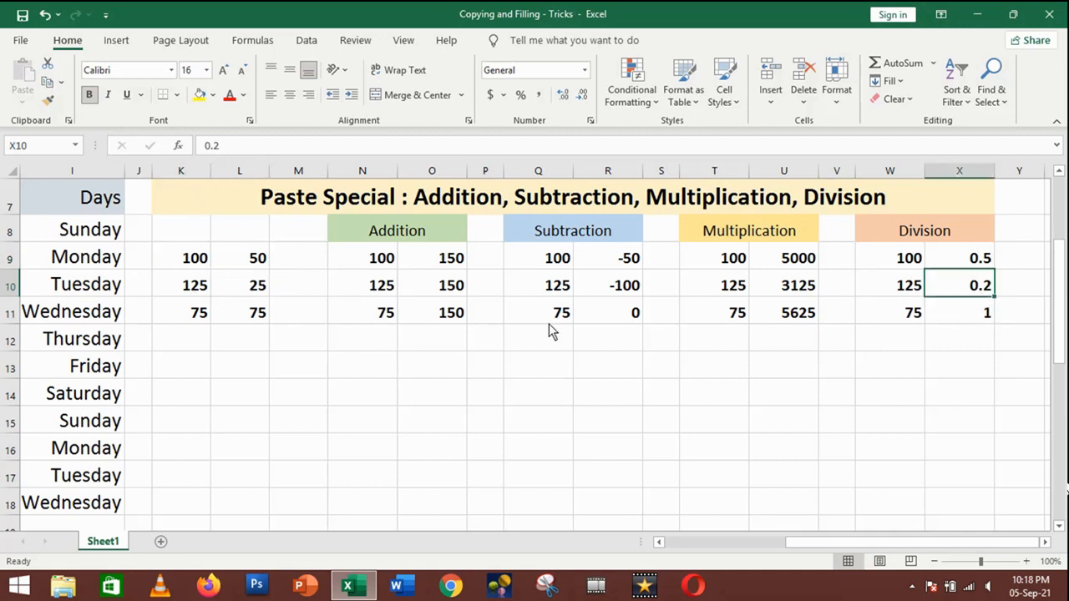
{"action": "left_click", "coordinate": [221, 315]}
{"action": "left_click", "coordinate": [177, 325]}
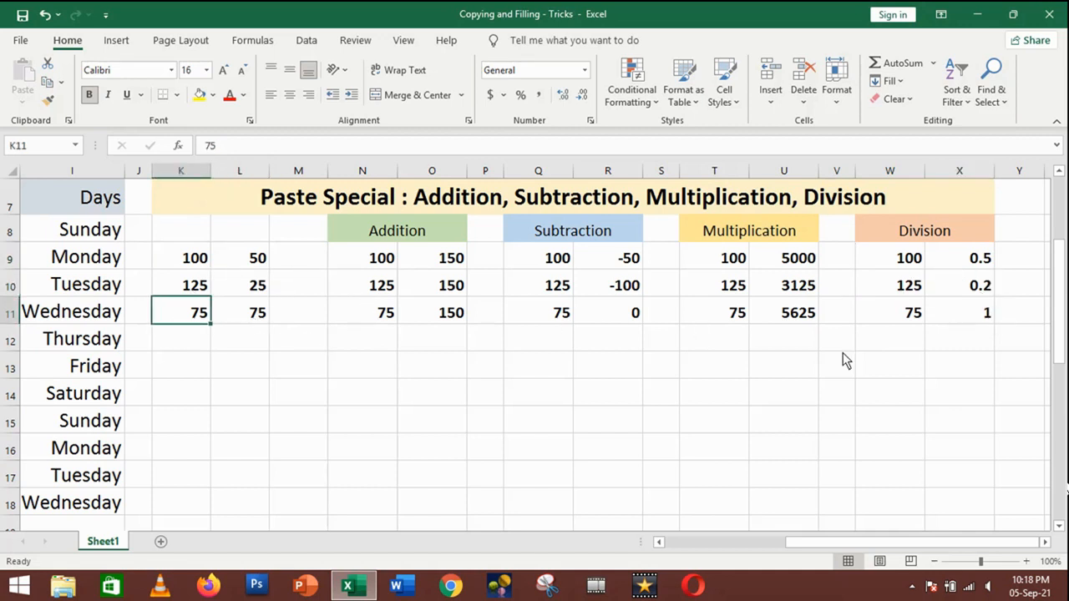
{"action": "left_click", "coordinate": [987, 326]}
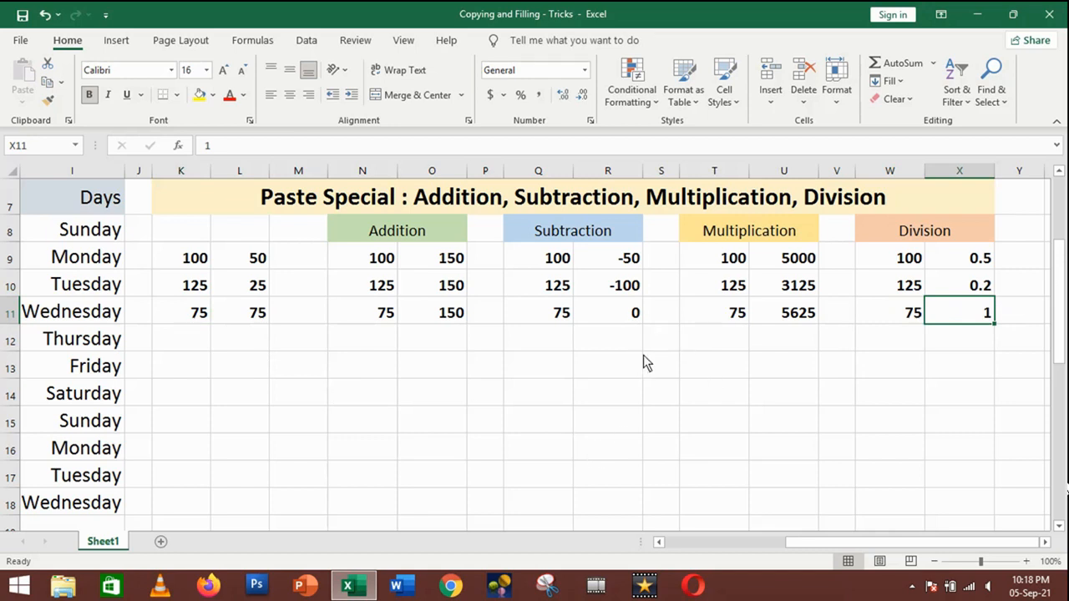
Step: Return to the start of Sheet1 and add three new blank worksheets after it
{"action": "key", "text": "ctrl+Home"}
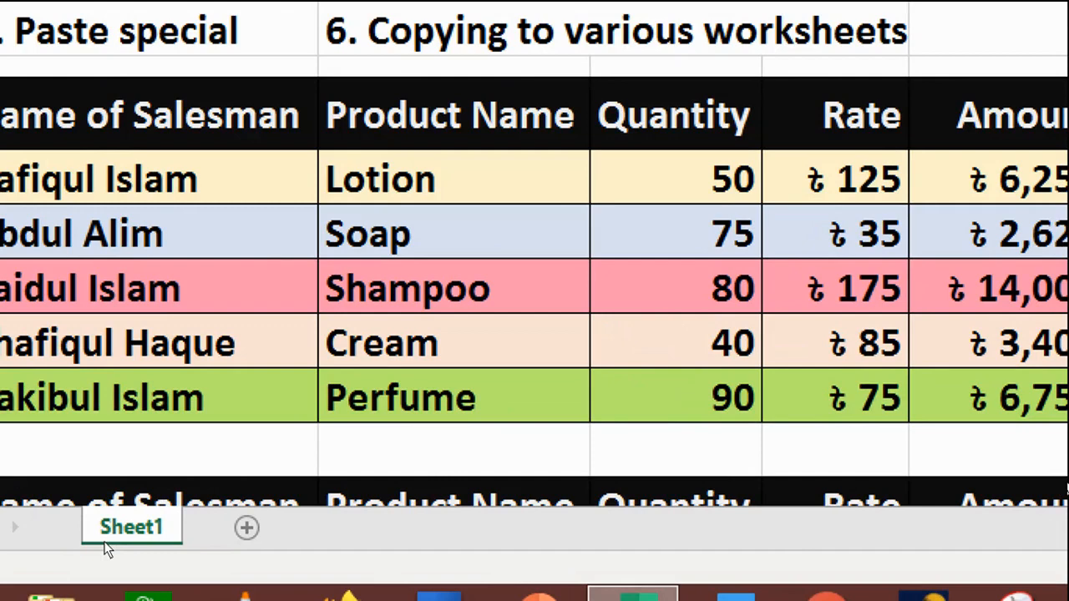
{"action": "left_click_drag", "start_coordinate": [107, 548], "coordinate": [138, 537]}
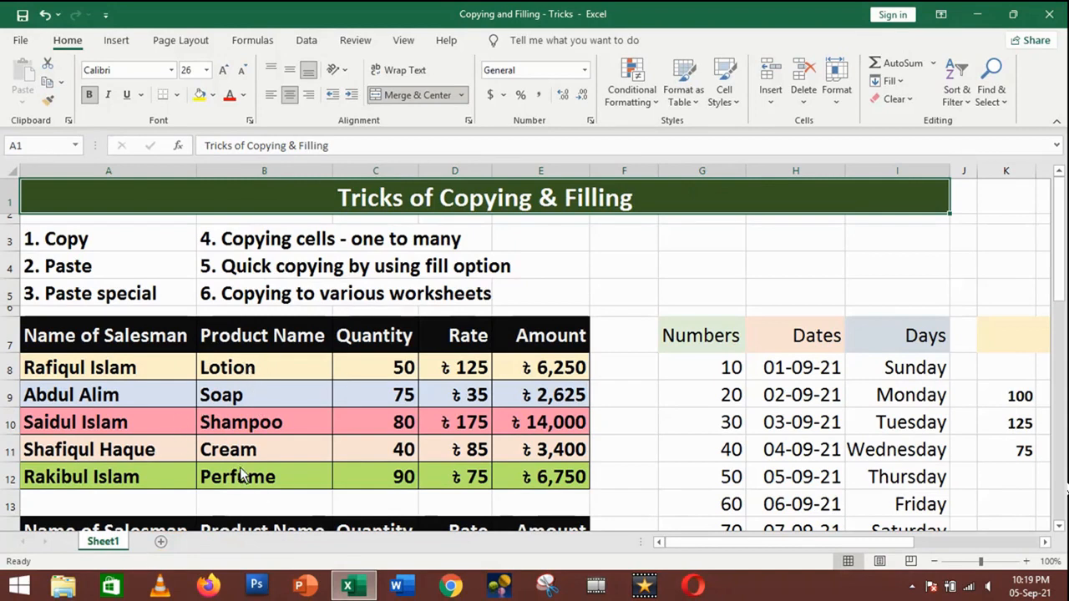
{"action": "left_click", "coordinate": [161, 544]}
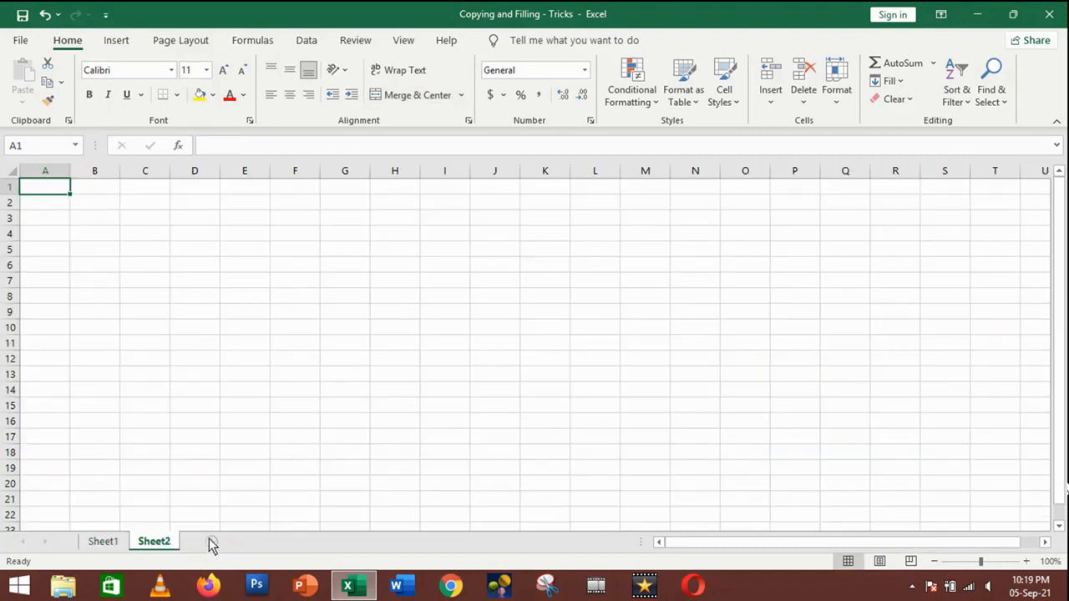
{"action": "left_click", "coordinate": [236, 542]}
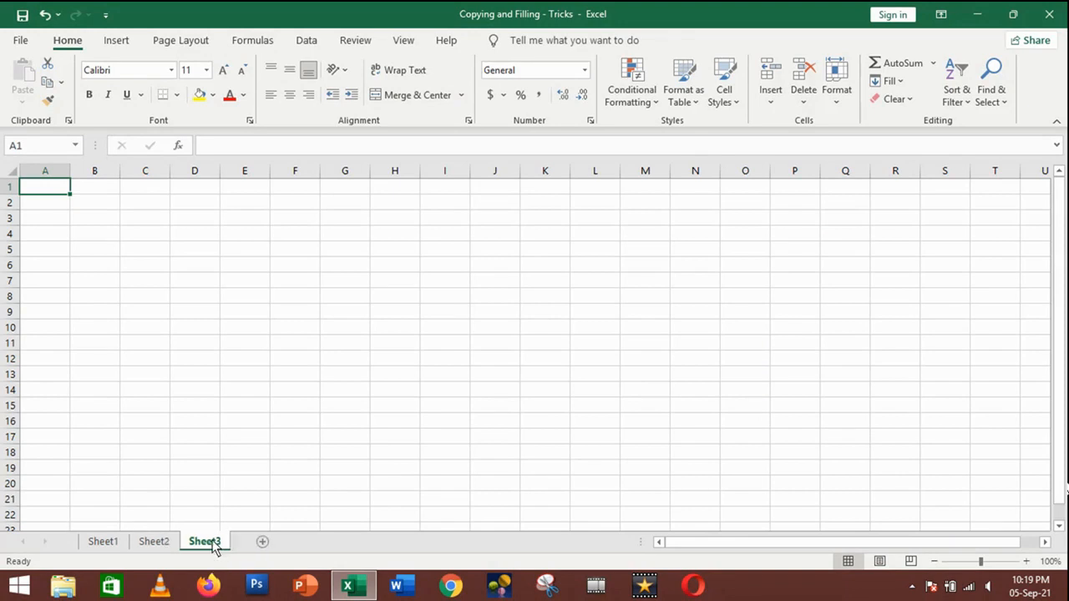
{"action": "left_click", "coordinate": [261, 543]}
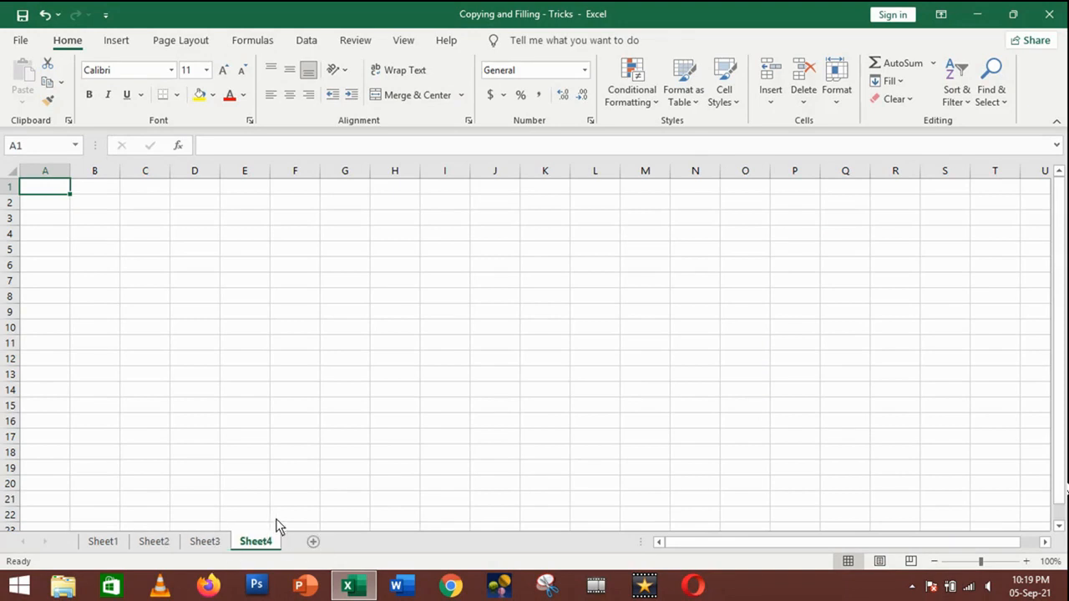
Step: Rename the Sheet2 worksheet as Jan
{"action": "left_click", "coordinate": [153, 543]}
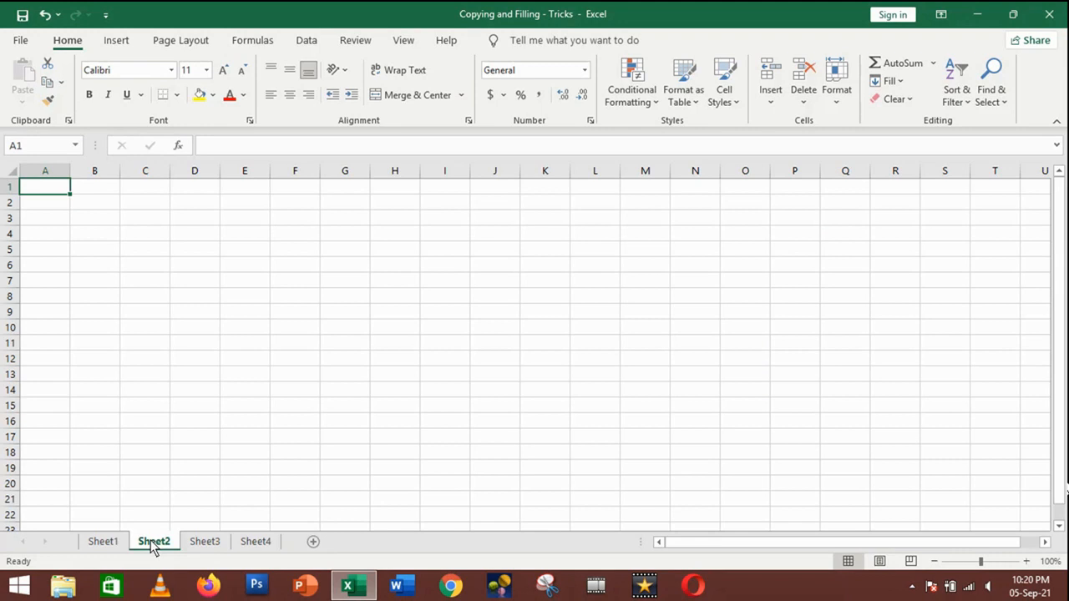
{"action": "right_click", "coordinate": [153, 543]}
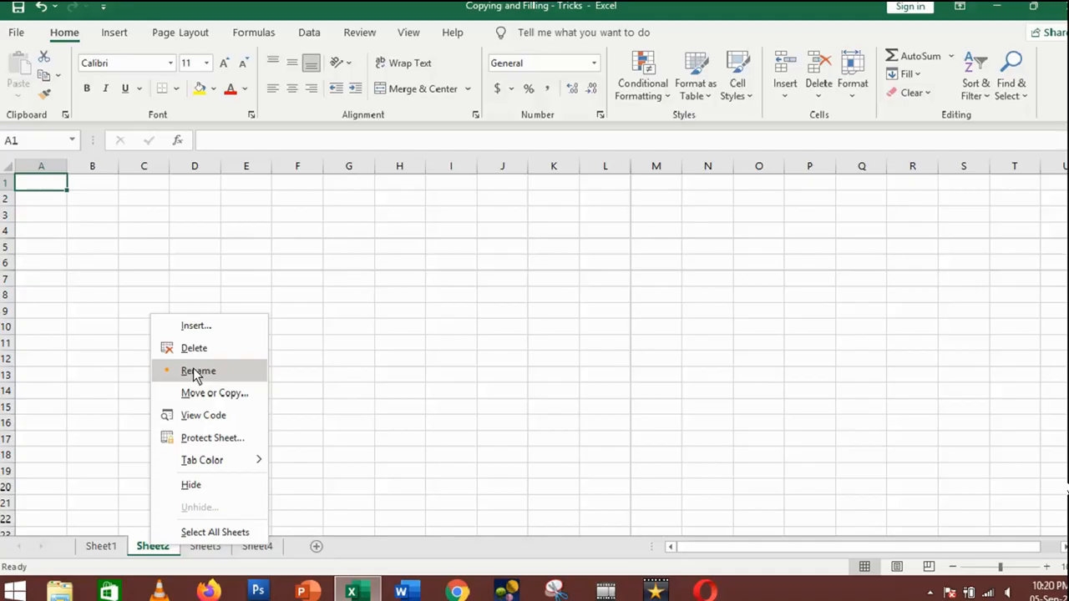
{"action": "key", "text": "Escape"}
{"action": "right_click", "coordinate": [163, 544]}
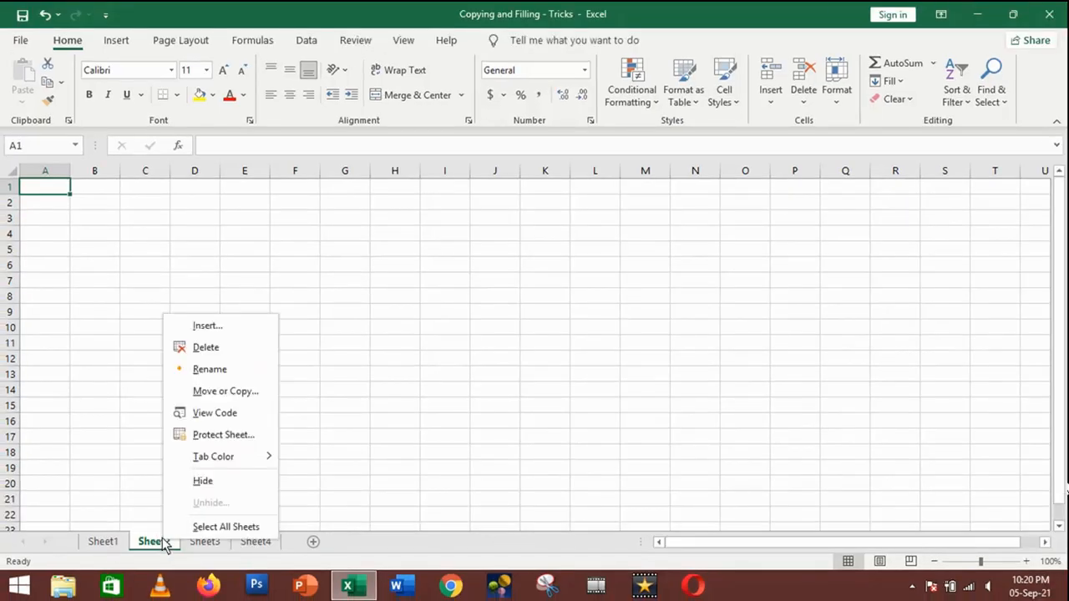
{"action": "left_click", "coordinate": [209, 369]}
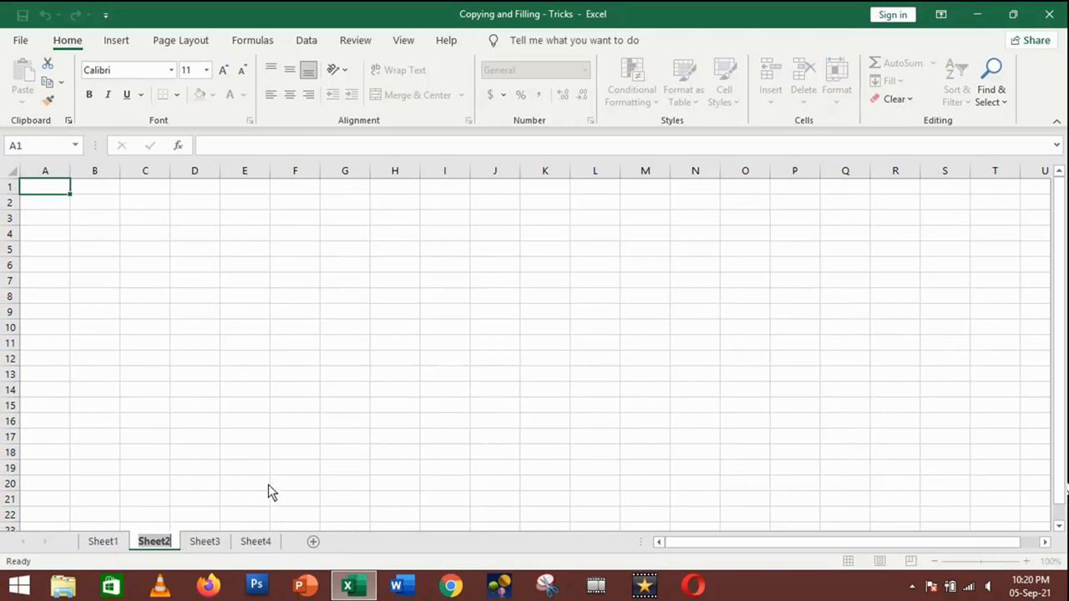
{"action": "type", "text": "J"}
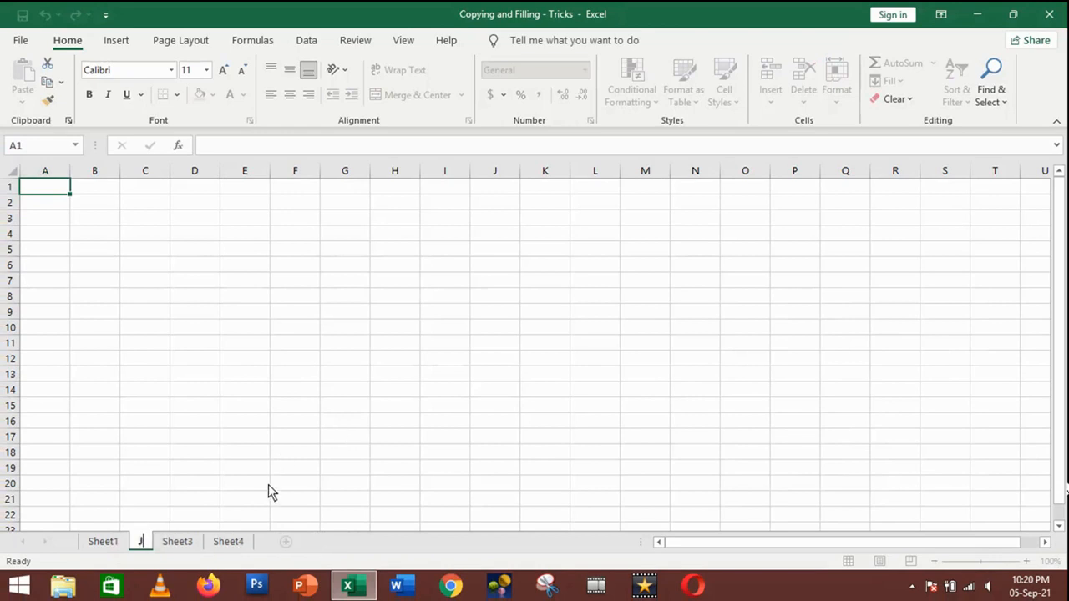
{"action": "type", "text": "an"}
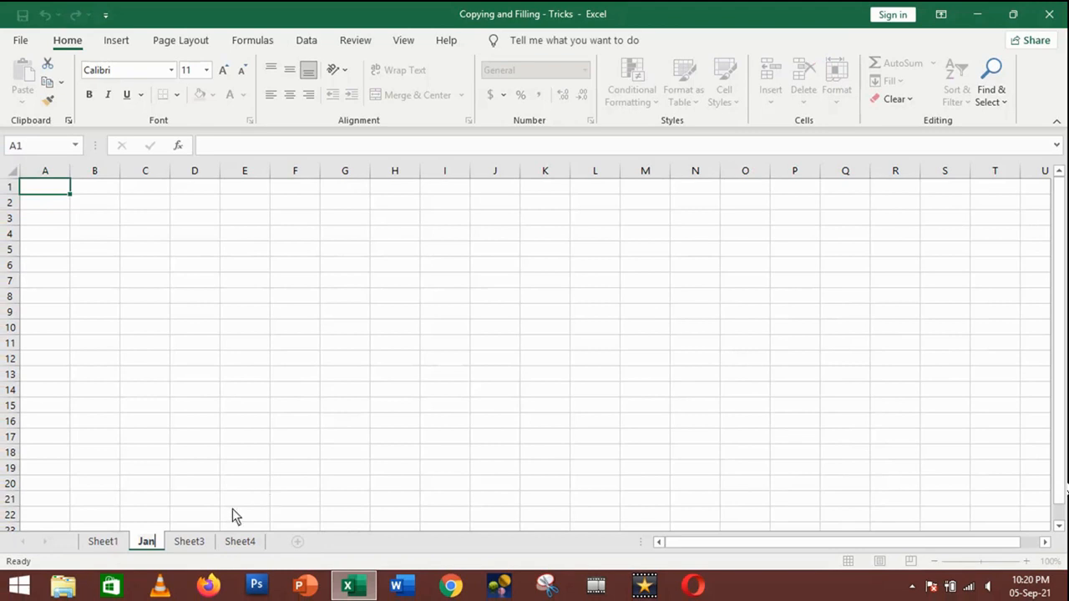
Step: Rename the Sheet3 worksheet as Feb
{"action": "left_click", "coordinate": [188, 541]}
{"action": "right_click", "coordinate": [188, 543]}
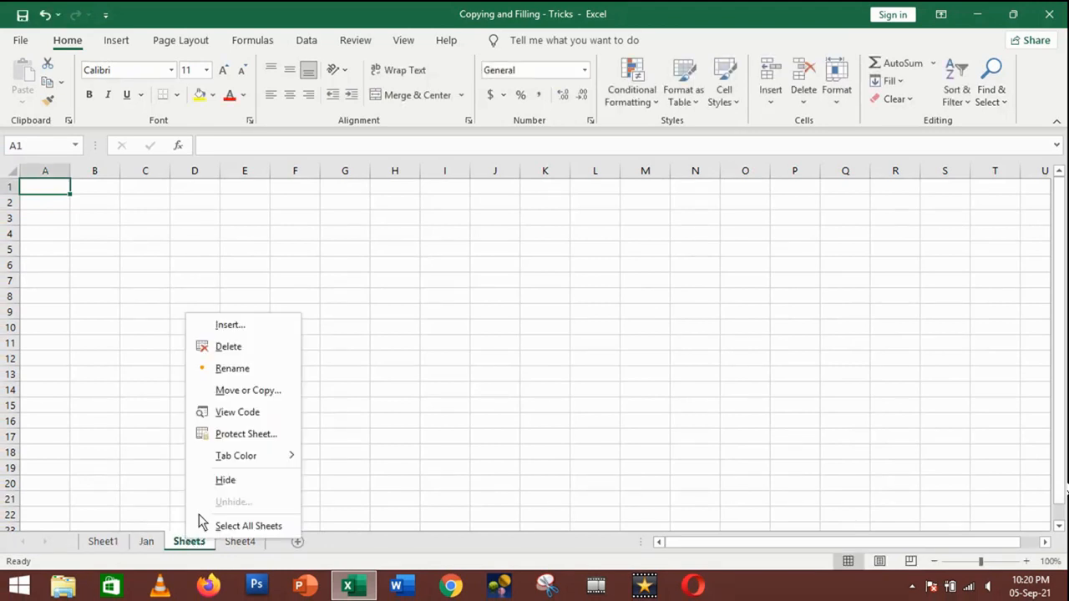
{"action": "left_click", "coordinate": [223, 368]}
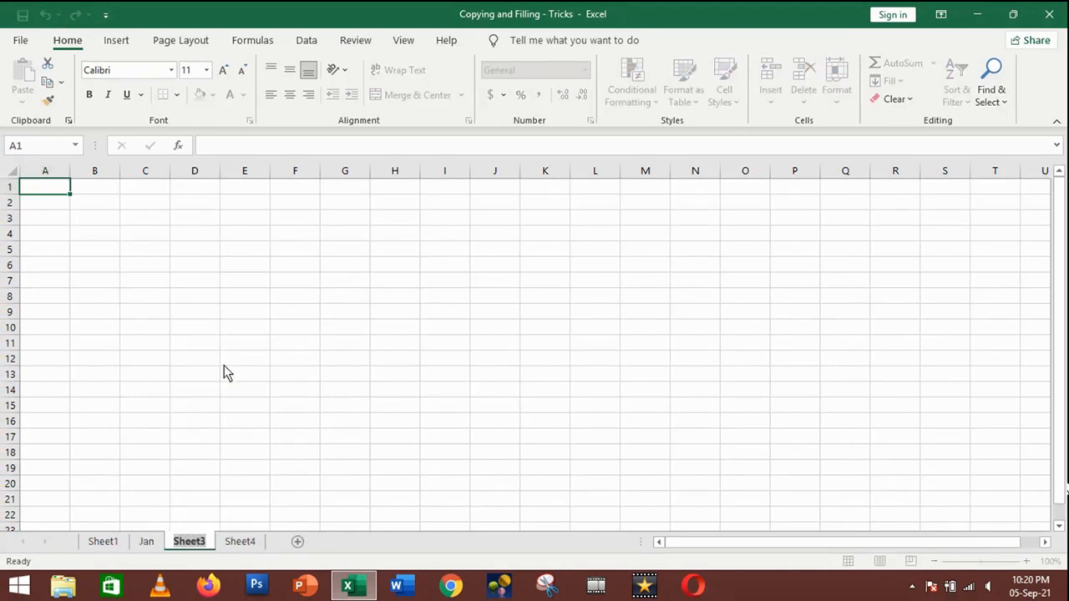
{"action": "type", "text": "Feb"}
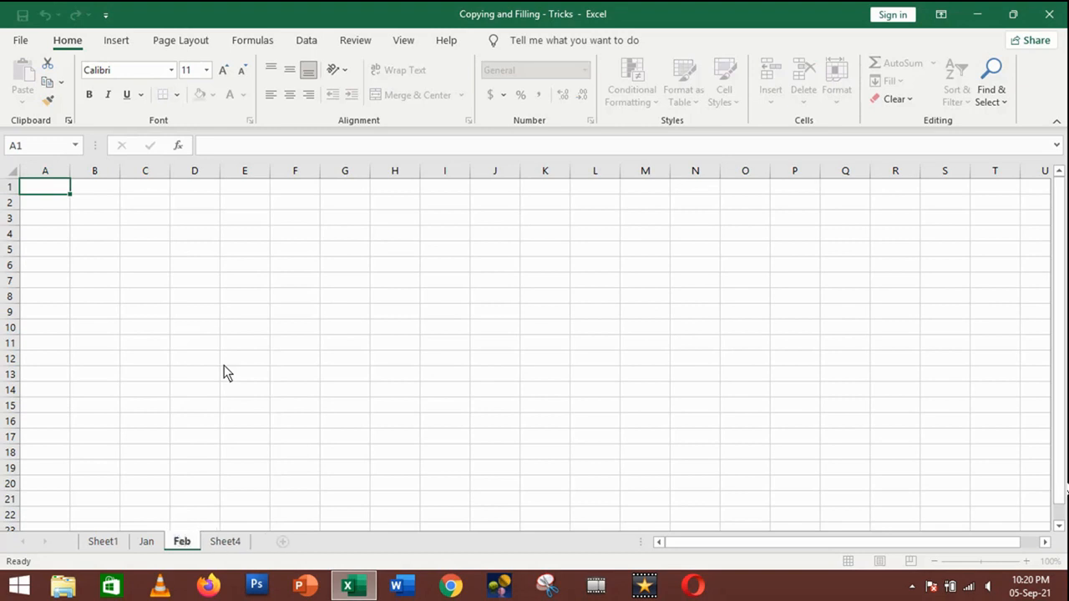
{"action": "key", "text": "Return"}
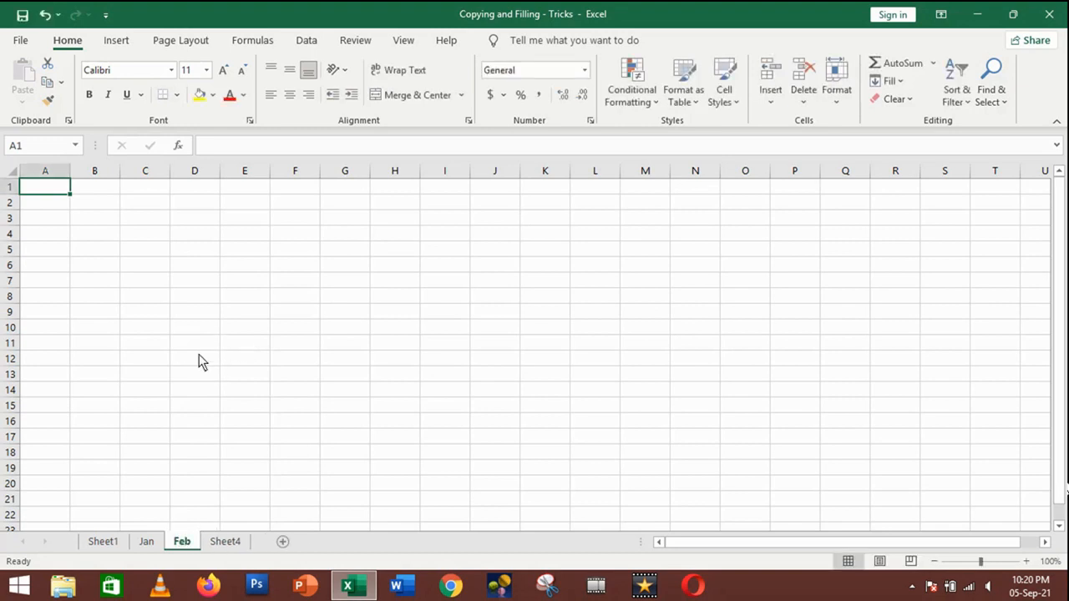
Step: Rename the Sheet4 worksheet as Mar
{"action": "left_click", "coordinate": [222, 542]}
{"action": "right_click", "coordinate": [222, 542]}
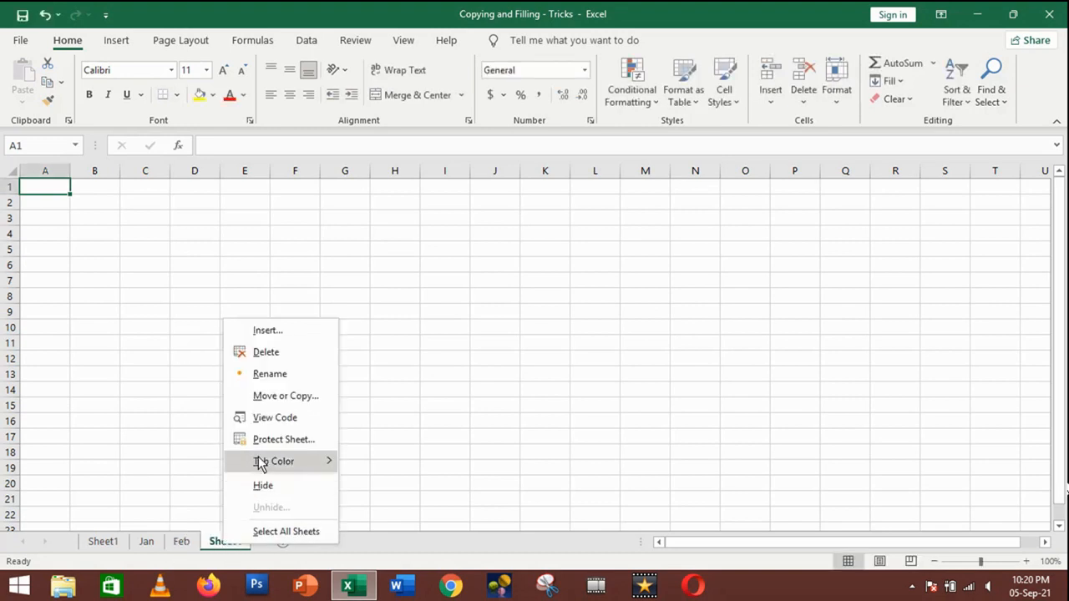
{"action": "left_click", "coordinate": [265, 376]}
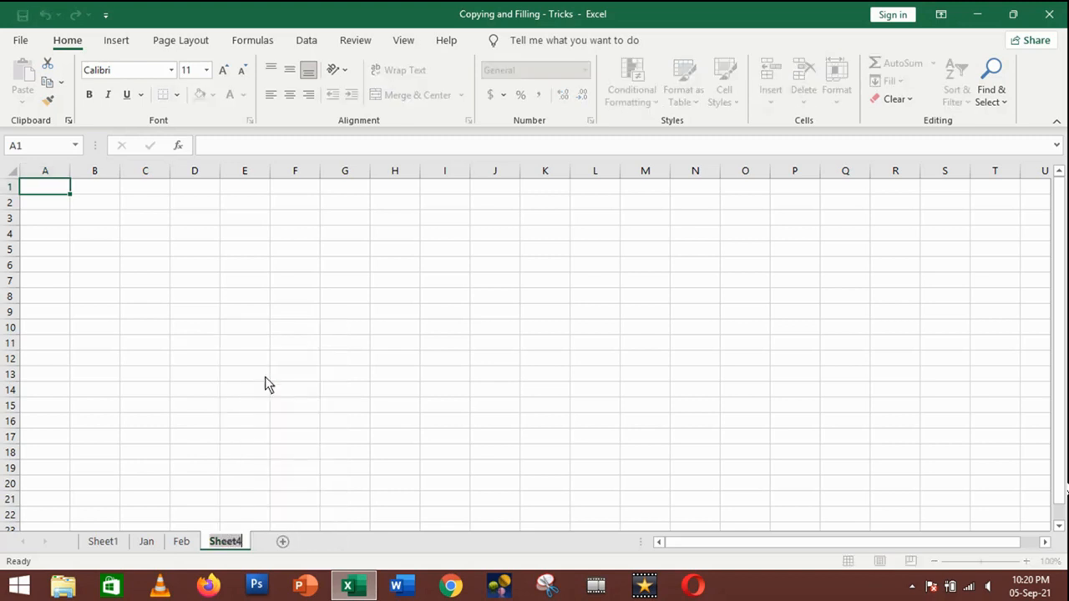
{"action": "type", "text": "Mar"}
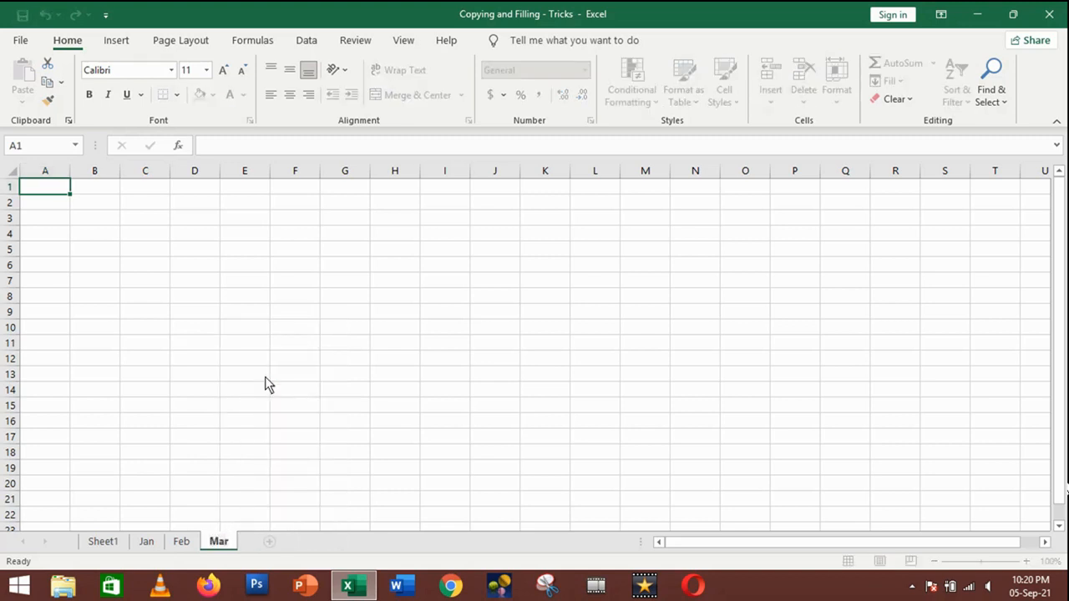
{"action": "key", "text": "Return"}
Step: Copy the Numbers column with its header, G7:G17, on Sheet1
{"action": "left_click", "coordinate": [119, 540]}
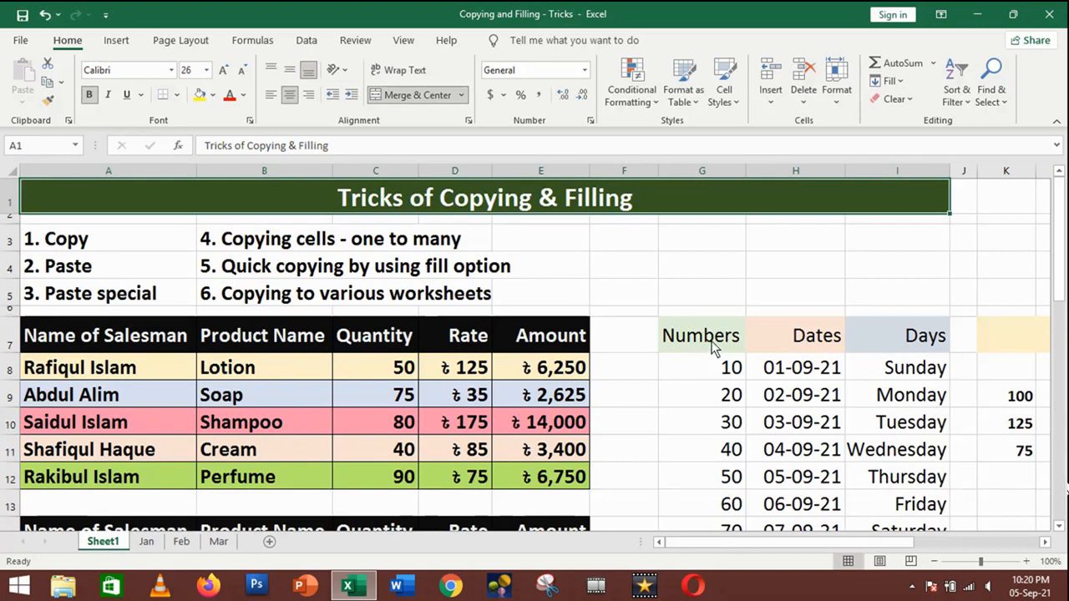
{"action": "left_click_drag", "start_coordinate": [714, 336], "coordinate": [716, 506]}
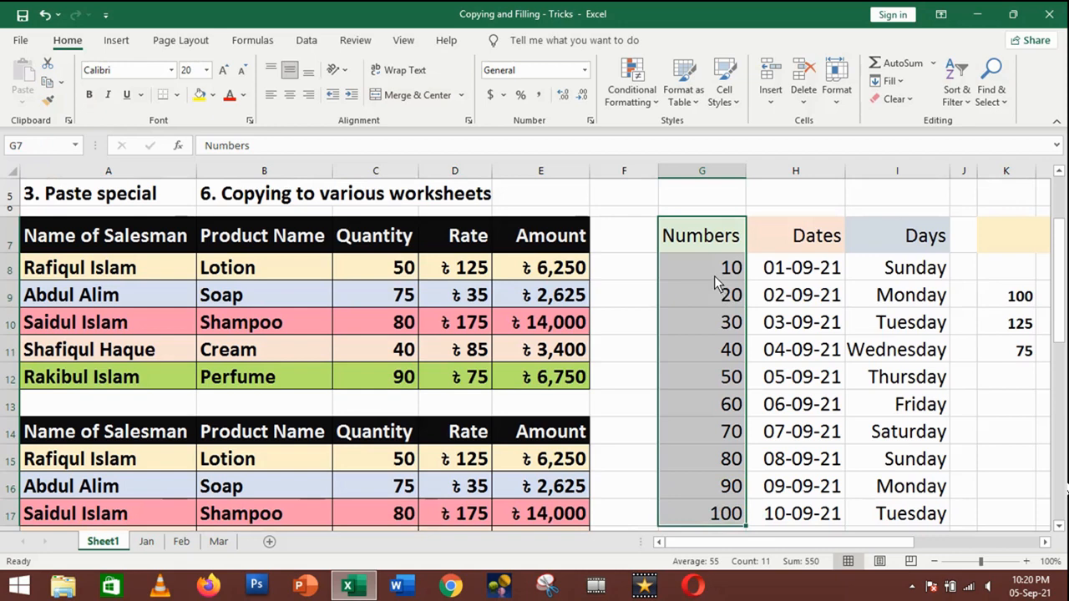
{"action": "right_click", "coordinate": [714, 276]}
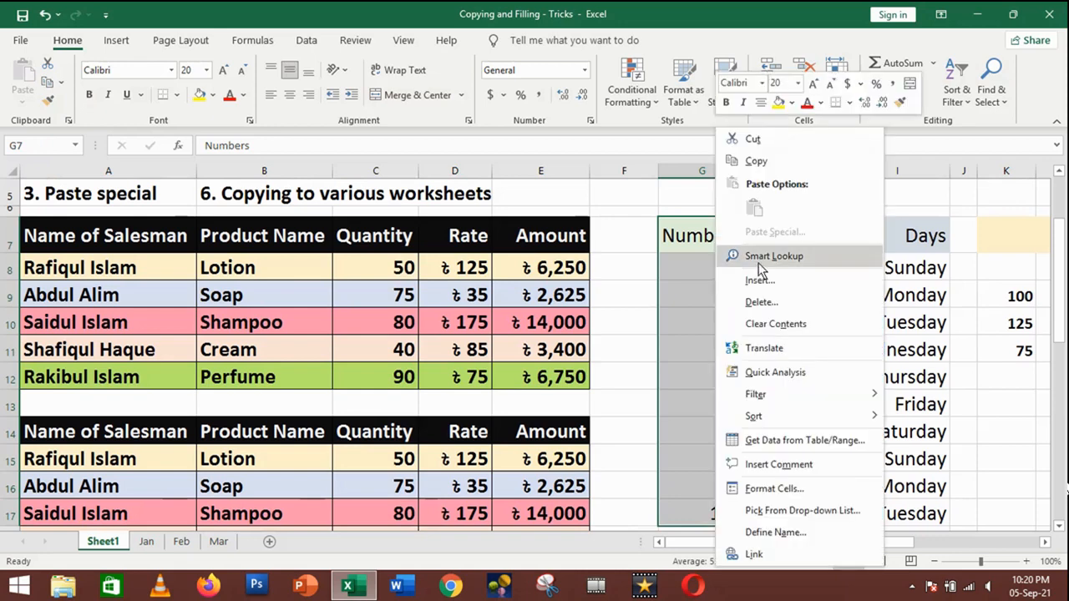
{"action": "left_click", "coordinate": [756, 160]}
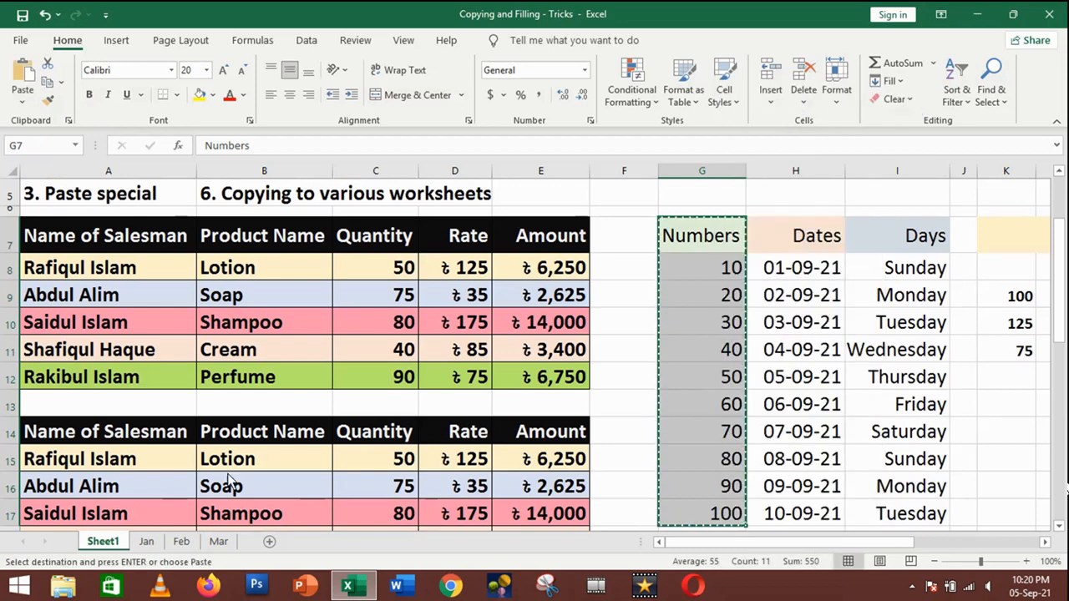
Step: Group the Jan, Feb and Mar worksheets and widen column B to about twice its width across the group
{"action": "left_click", "coordinate": [147, 543]}
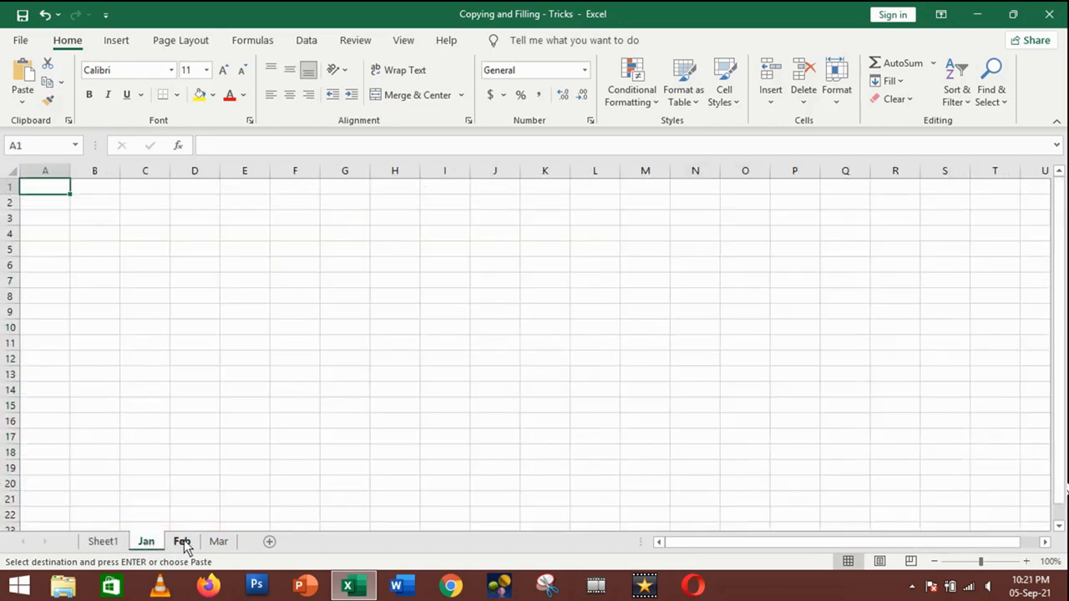
{"action": "left_click", "coordinate": [182, 542], "text": "ctrl"}
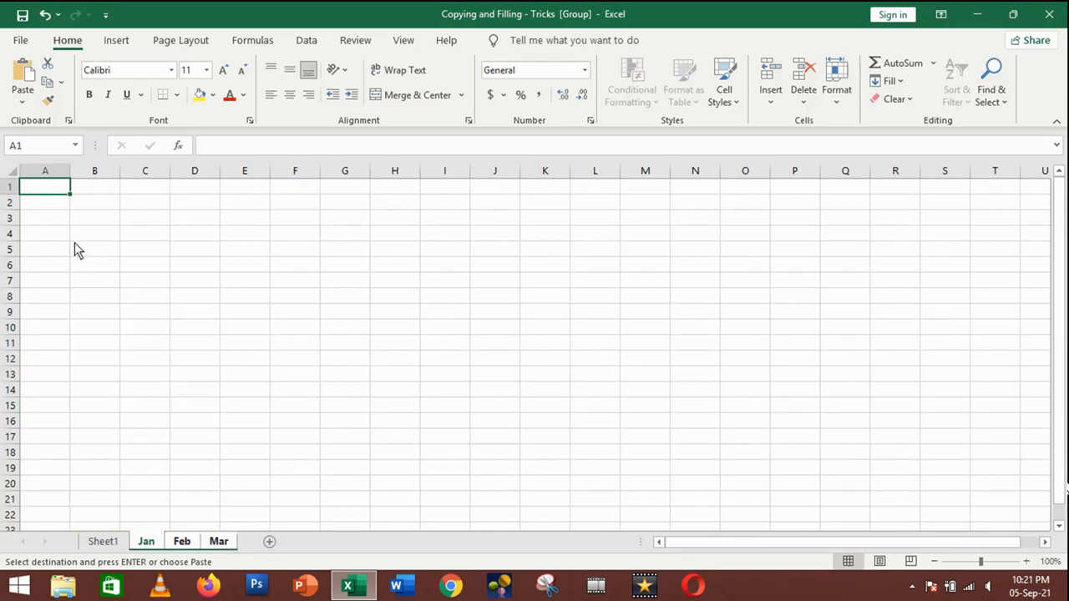
{"action": "left_click", "coordinate": [100, 236]}
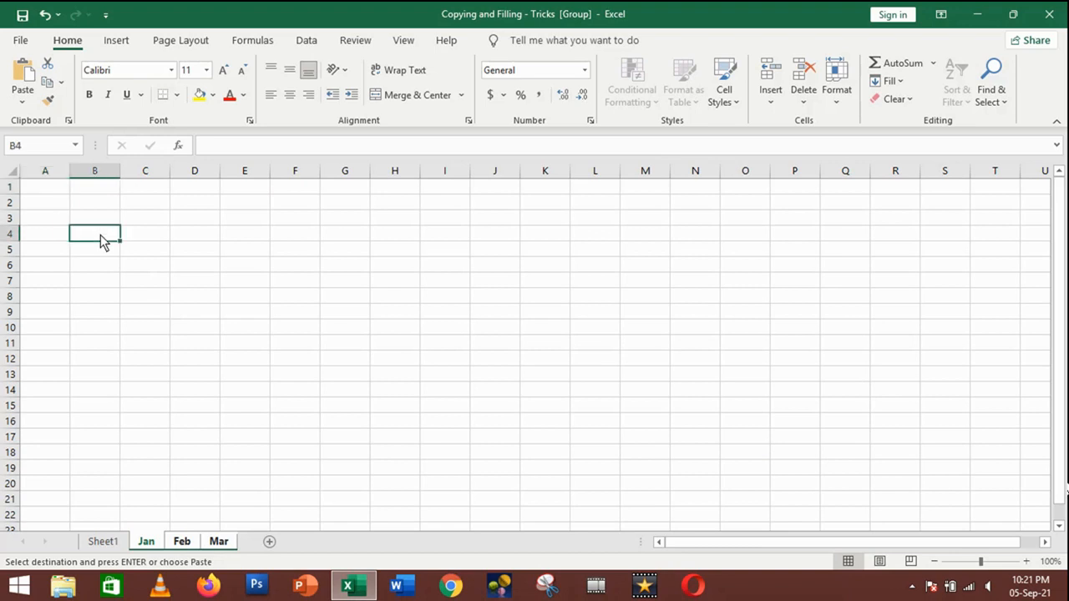
{"action": "left_click_drag", "start_coordinate": [120, 176], "coordinate": [180, 176]}
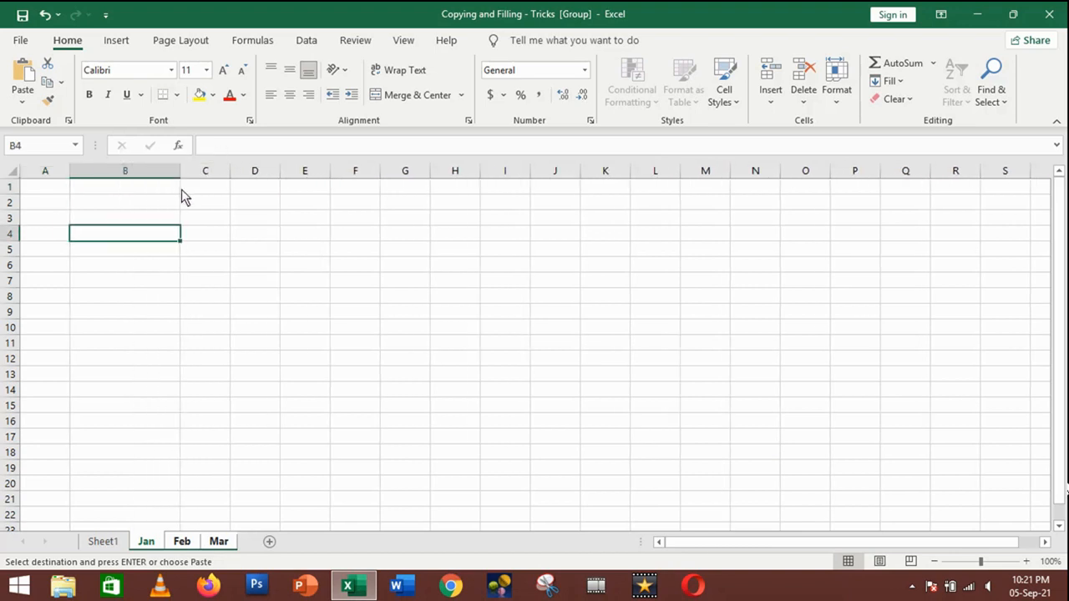
Step: Paste the copied Numbers column into the grouped Jan, Feb and Mar worksheets starting at cell B4
{"action": "right_click", "coordinate": [118, 239]}
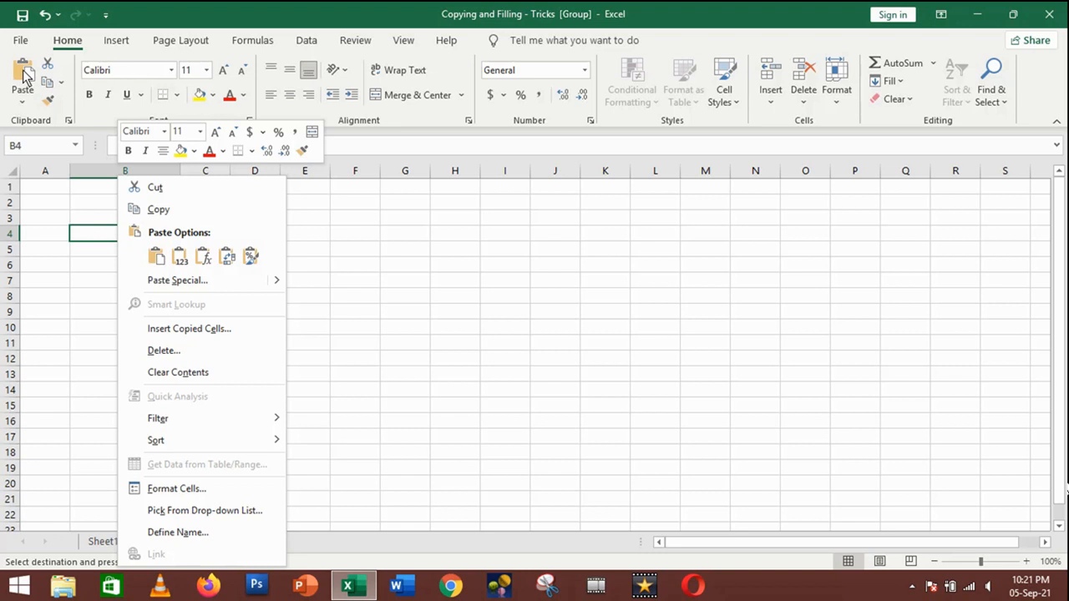
{"action": "left_click", "coordinate": [86, 233]}
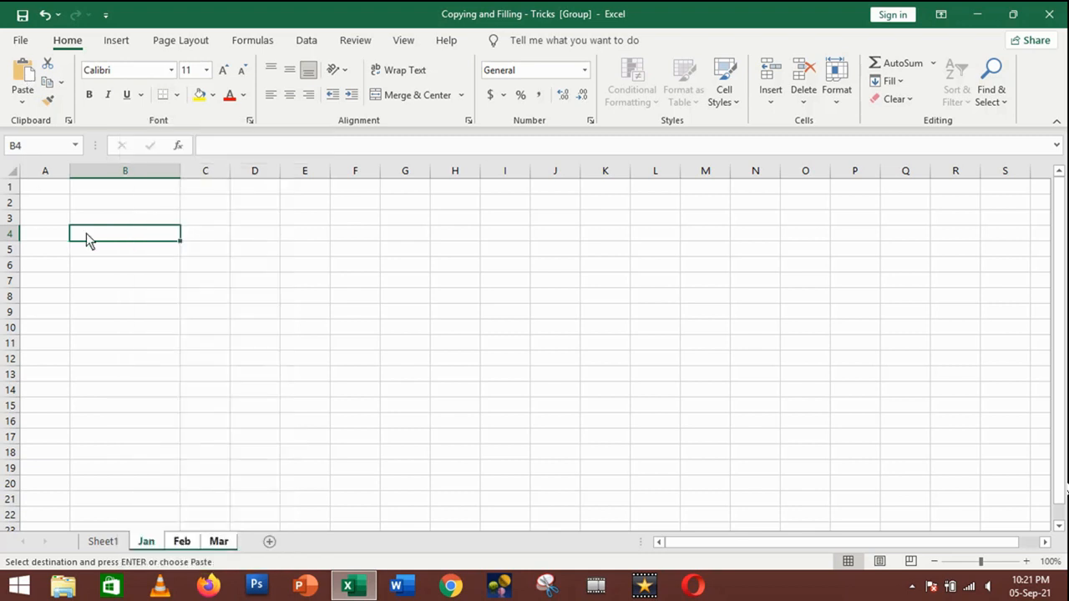
{"action": "key", "text": "ctrl+v"}
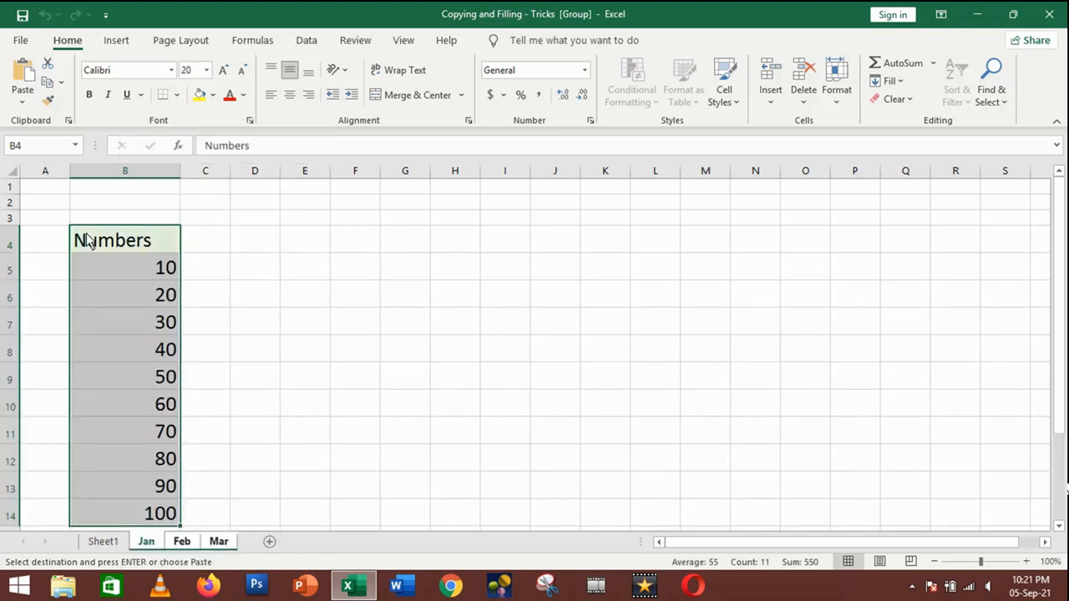
Step: Select the Numbers header cell B4 across the grouped worksheets, and ungroup them by switching to Sheet1
{"action": "left_click", "coordinate": [90, 243]}
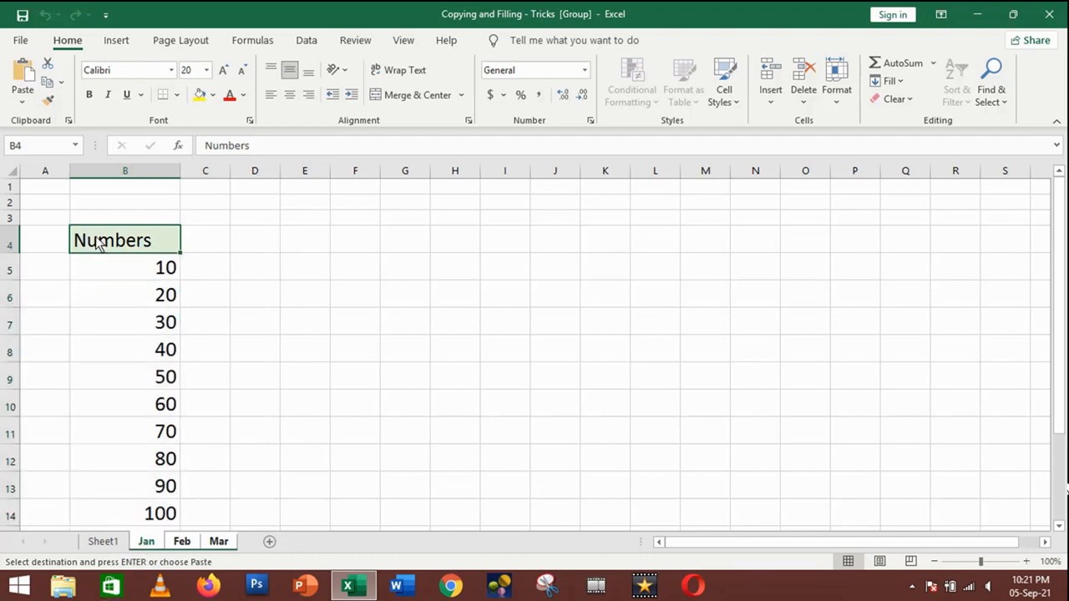
{"action": "scroll", "coordinate": [230, 328], "scroll_direction": "down", "scroll_amount": 1}
{"action": "scroll", "coordinate": [167, 383], "scroll_direction": "up", "scroll_amount": 1}
{"action": "left_click", "coordinate": [102, 541]}
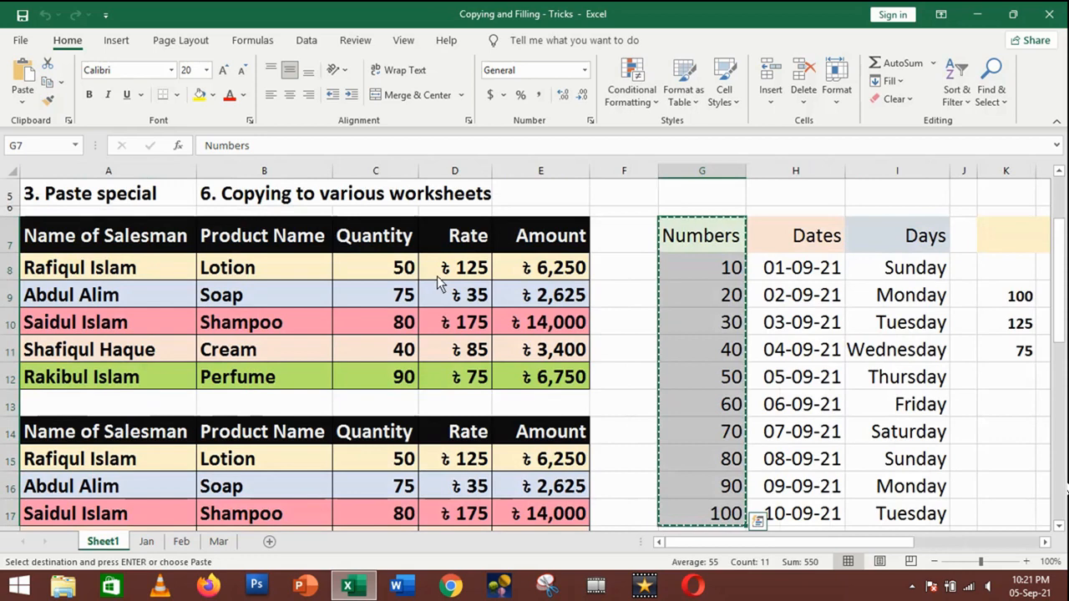
Step: Check the pasted Numbers column, B4:B14, on the Jan, Feb and Mar worksheets in turn, and return to the title of Sheet1
{"action": "left_click", "coordinate": [146, 541]}
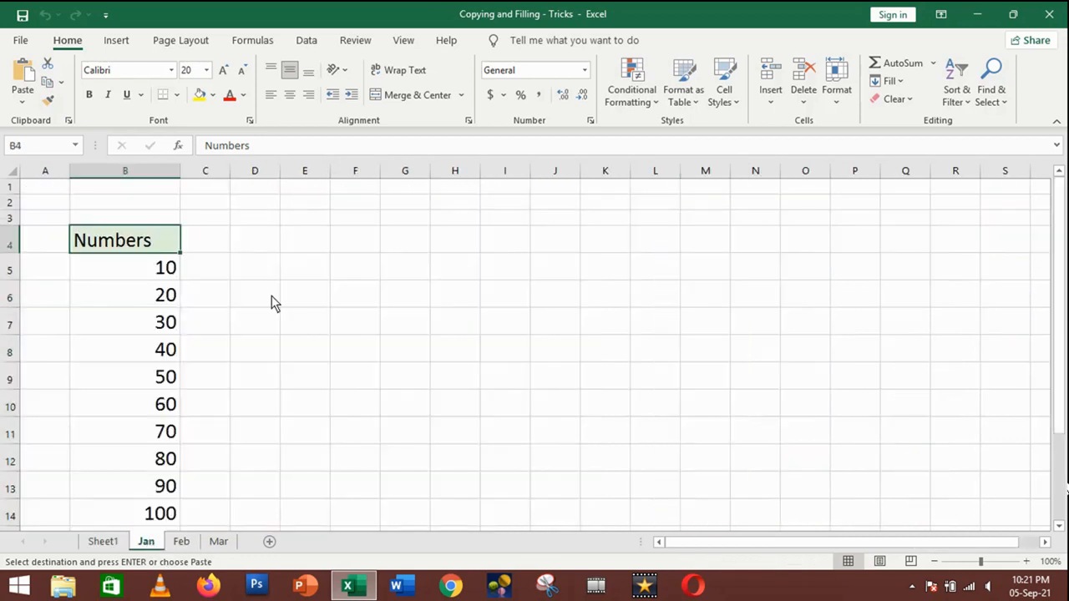
{"action": "left_click", "coordinate": [182, 541]}
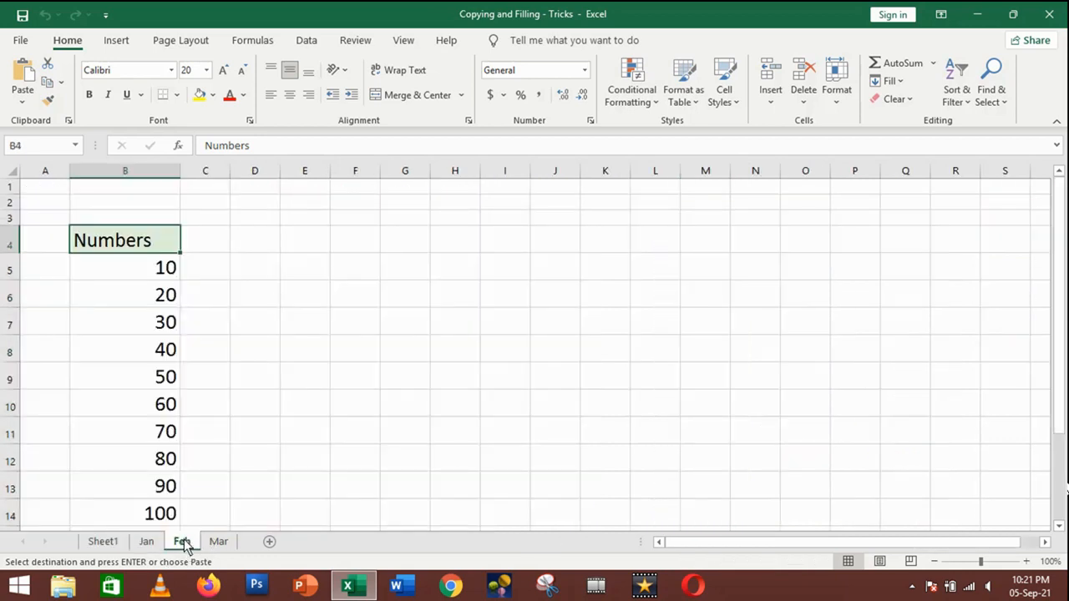
{"action": "left_click_drag", "start_coordinate": [130, 251], "coordinate": [161, 514]}
{"action": "left_click", "coordinate": [218, 541]}
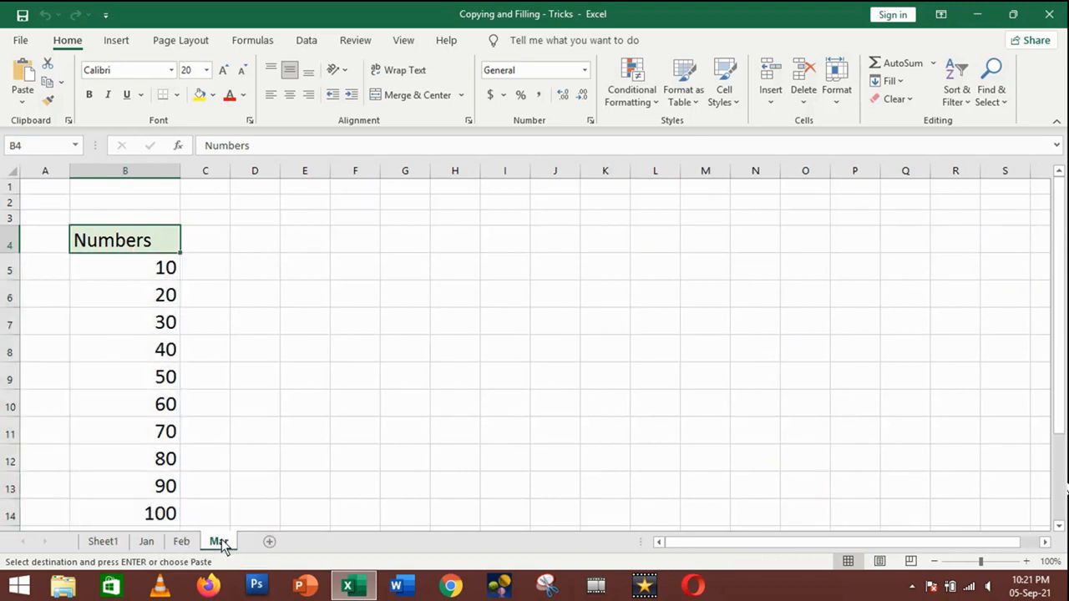
{"action": "left_click_drag", "start_coordinate": [131, 255], "coordinate": [171, 513]}
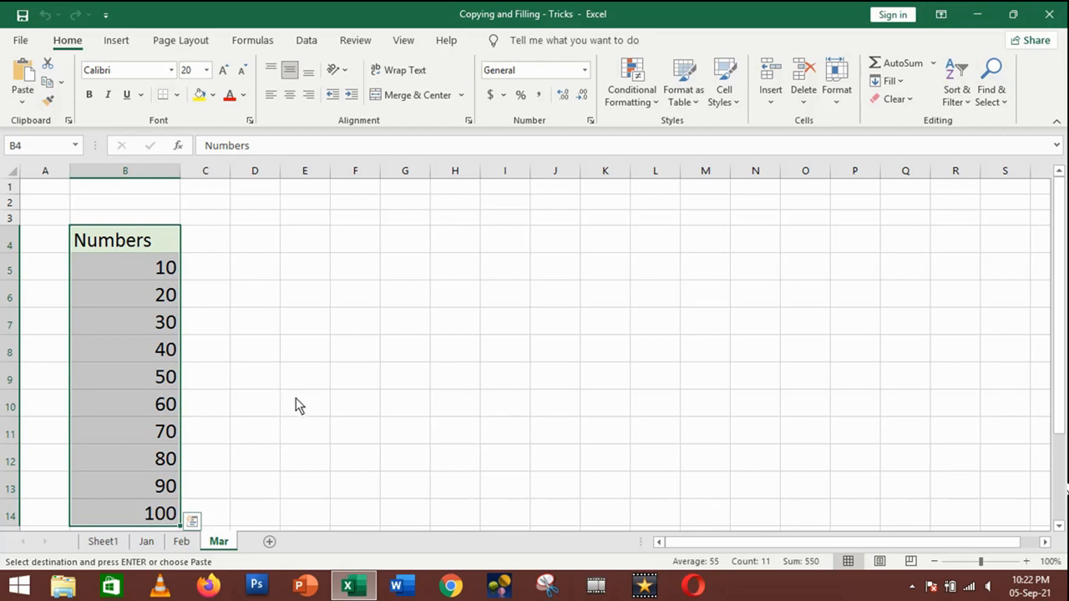
{"action": "left_click", "coordinate": [209, 295]}
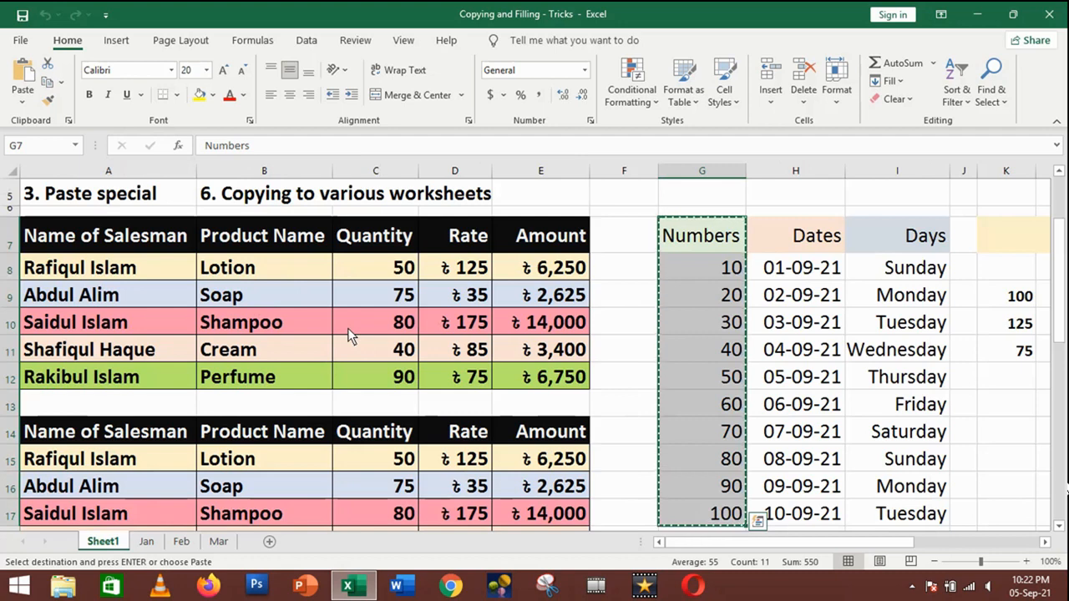
{"action": "scroll", "coordinate": [350, 334], "scroll_direction": "up", "scroll_amount": 2}
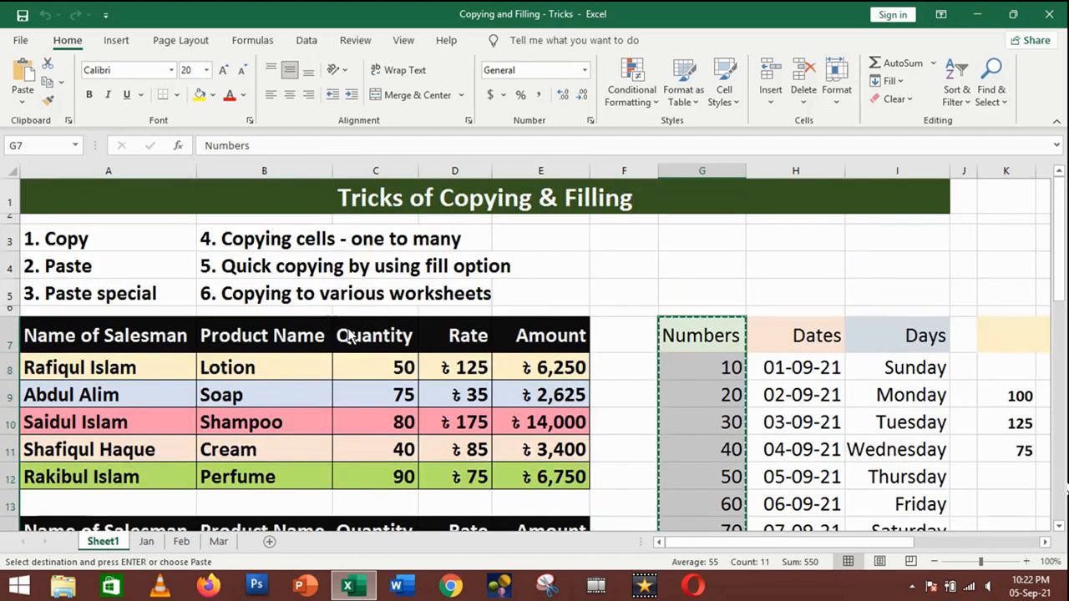